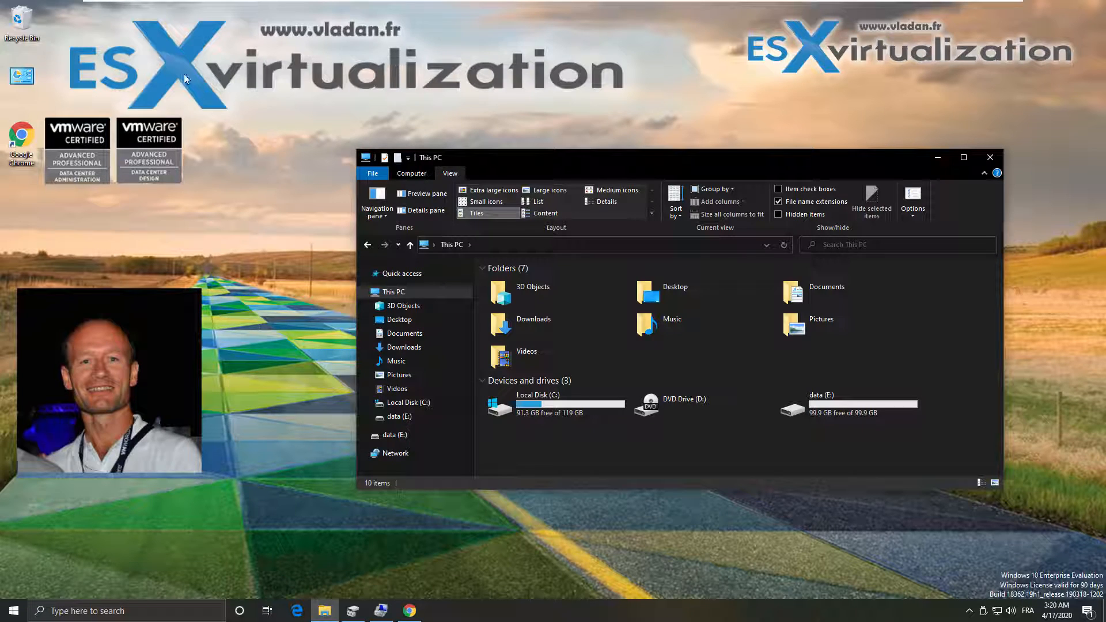
Bring the Chrome window showing vladan.fr in front of File Explorer
left_click(410, 610)
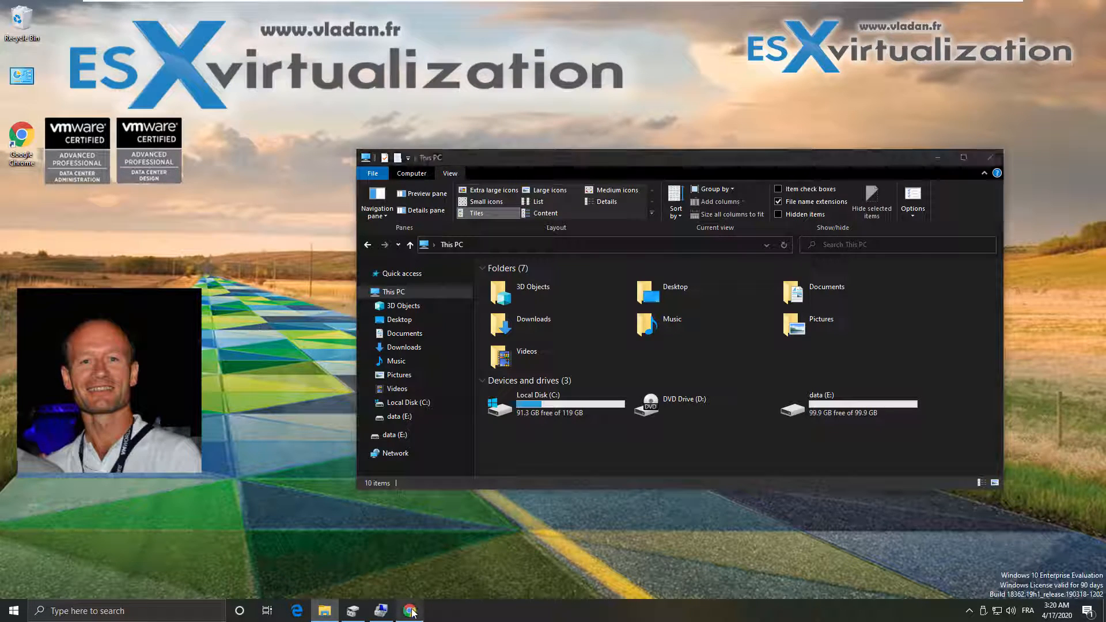
Open the Veeam Backup And Replication Community link from vladan.fr's Free Software section, then minimize Chrome
left_click(103, 30)
left_click(158, 30)
left_click_drag(158, 30, 82, 30)
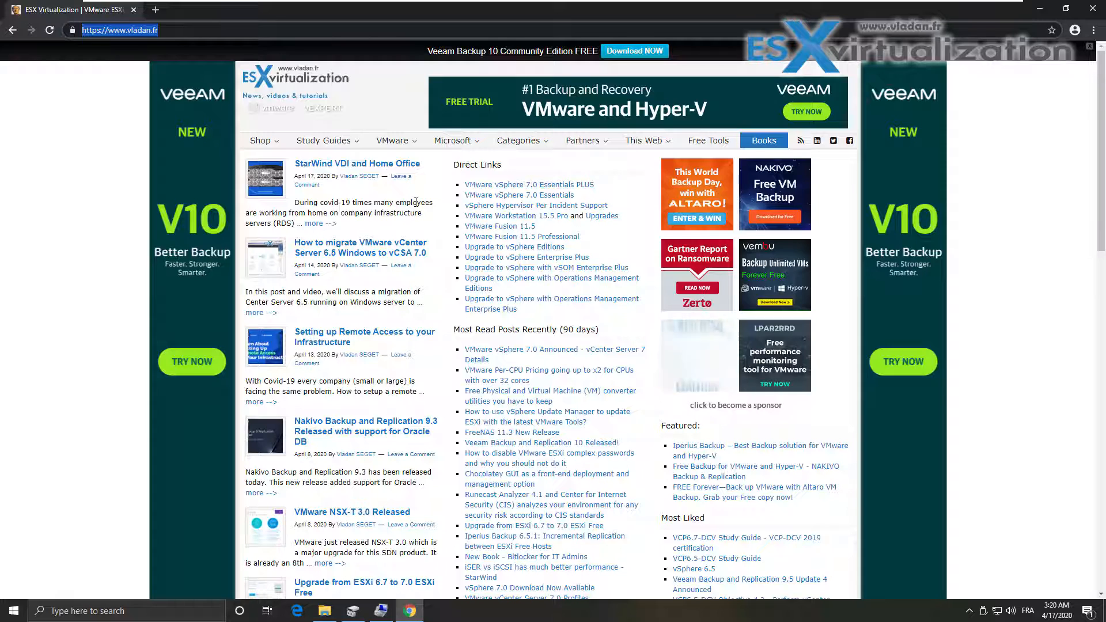
scroll(404, 260, "down", 10)
scroll(403, 260, "down", 6)
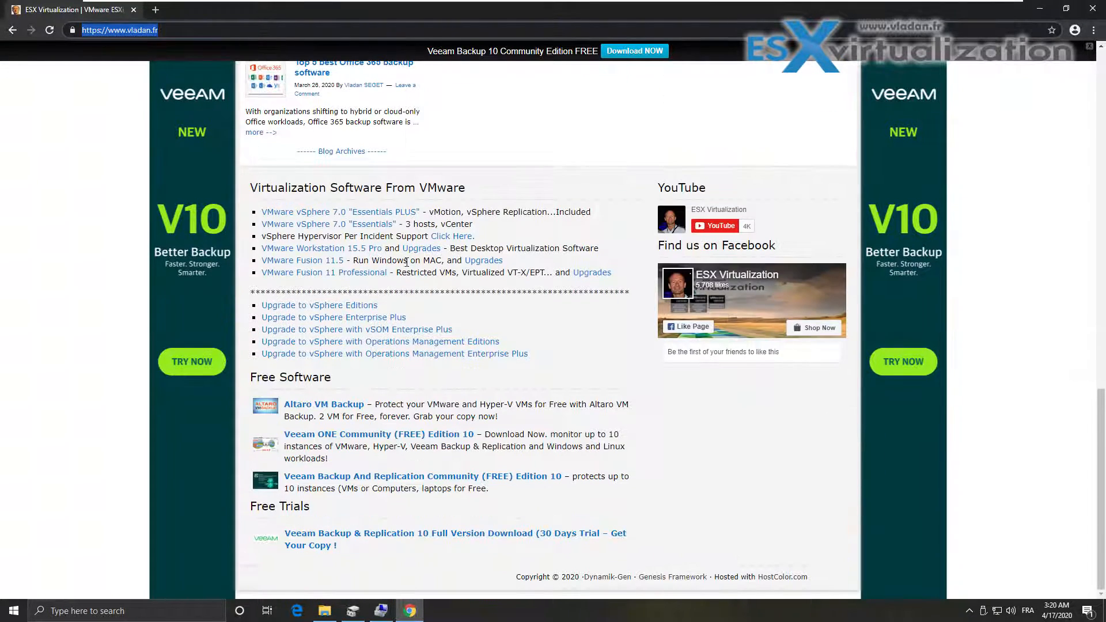
left_click(380, 477)
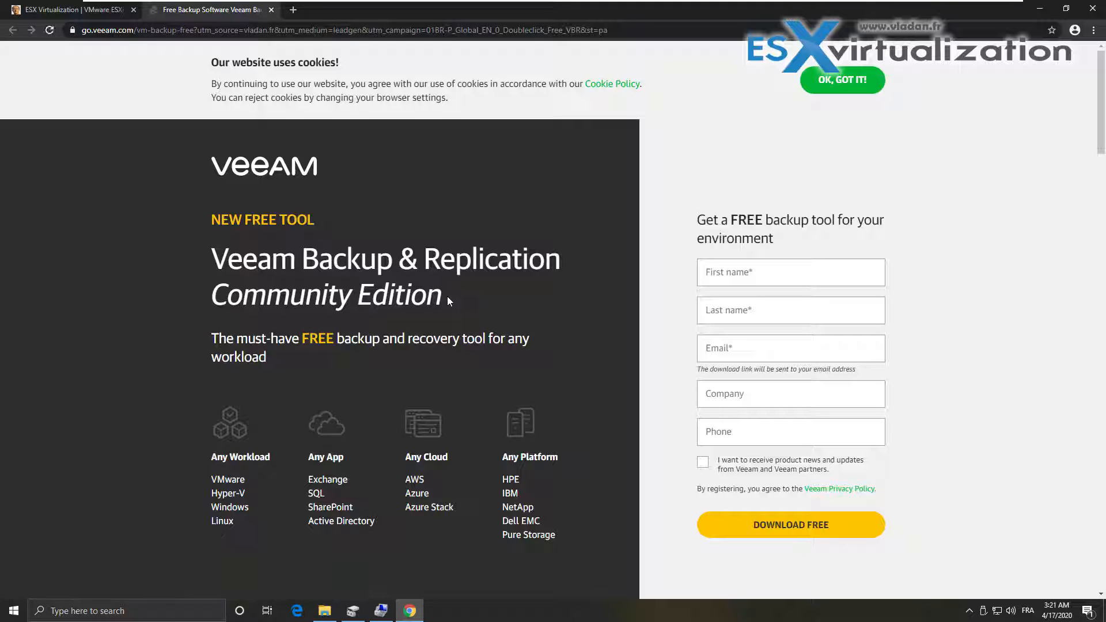
left_click(1035, 10)
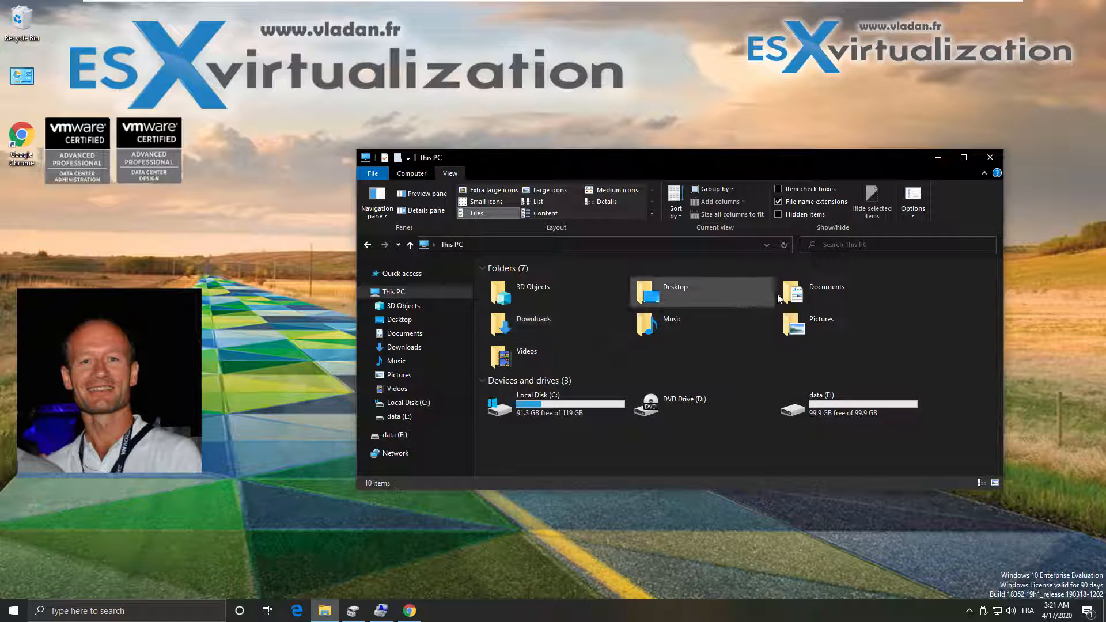
Mount the Veeam ISO from the Downloads folder as a drive
double_click(525, 330)
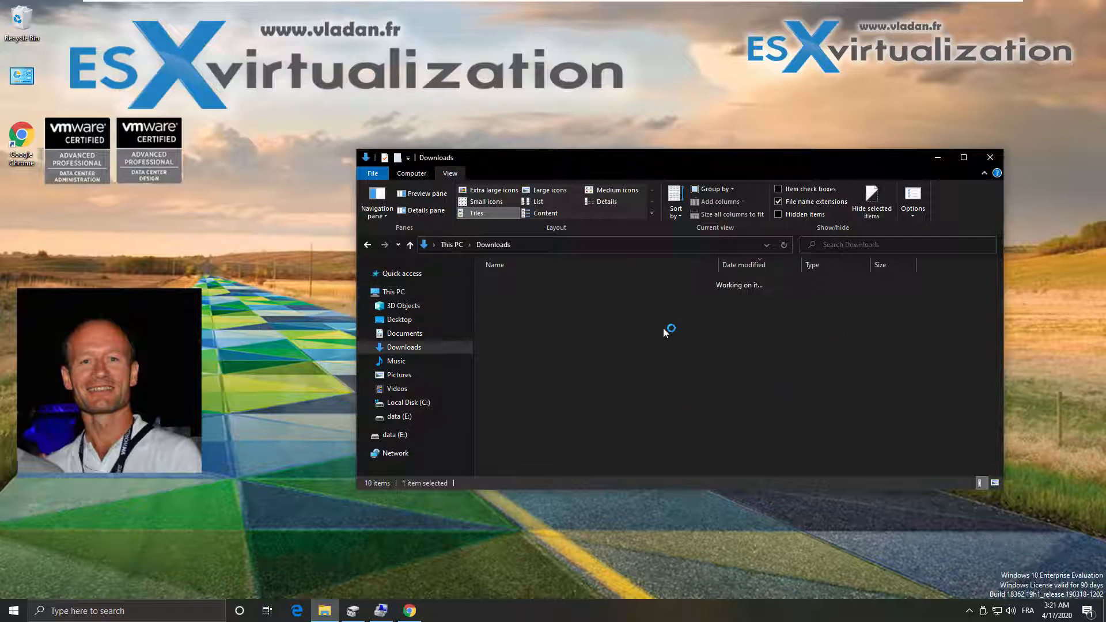
left_click(550, 299)
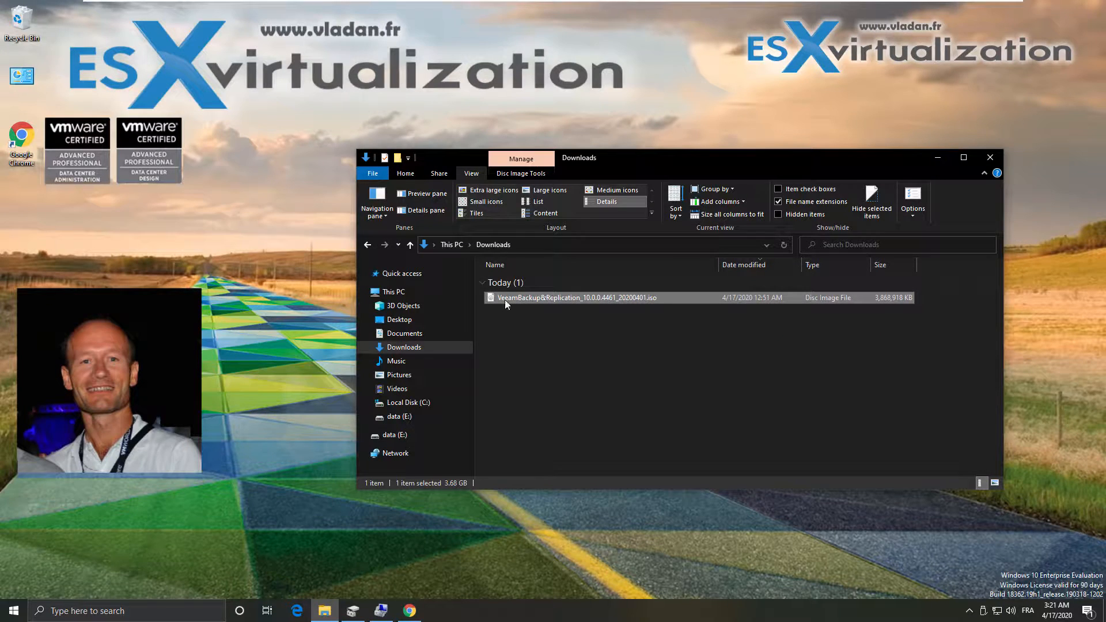
right_click(578, 298)
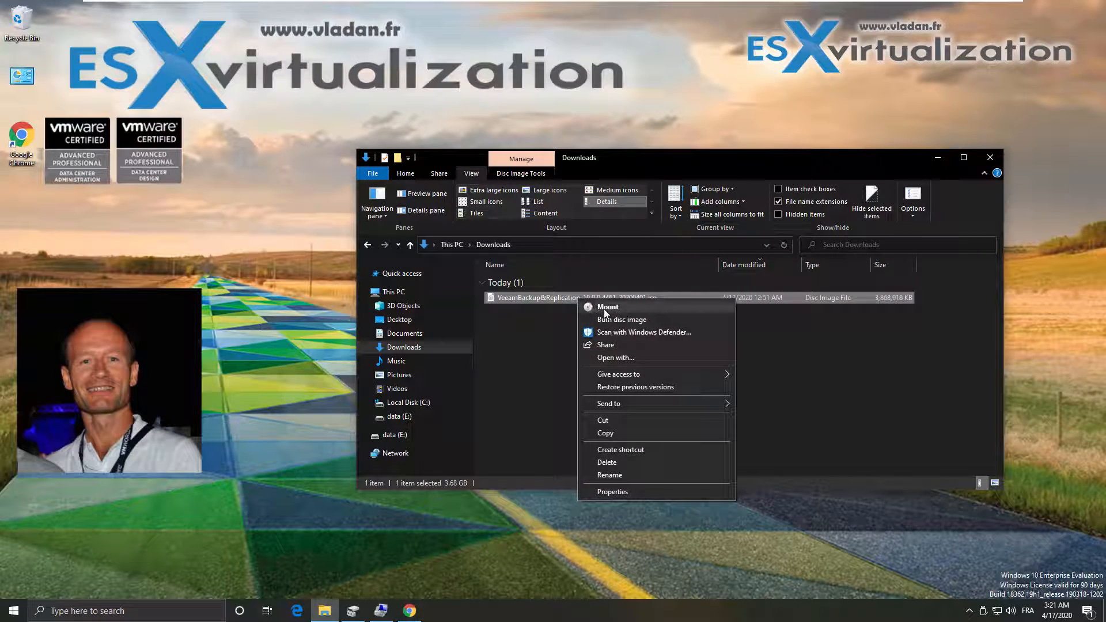
left_click(604, 308)
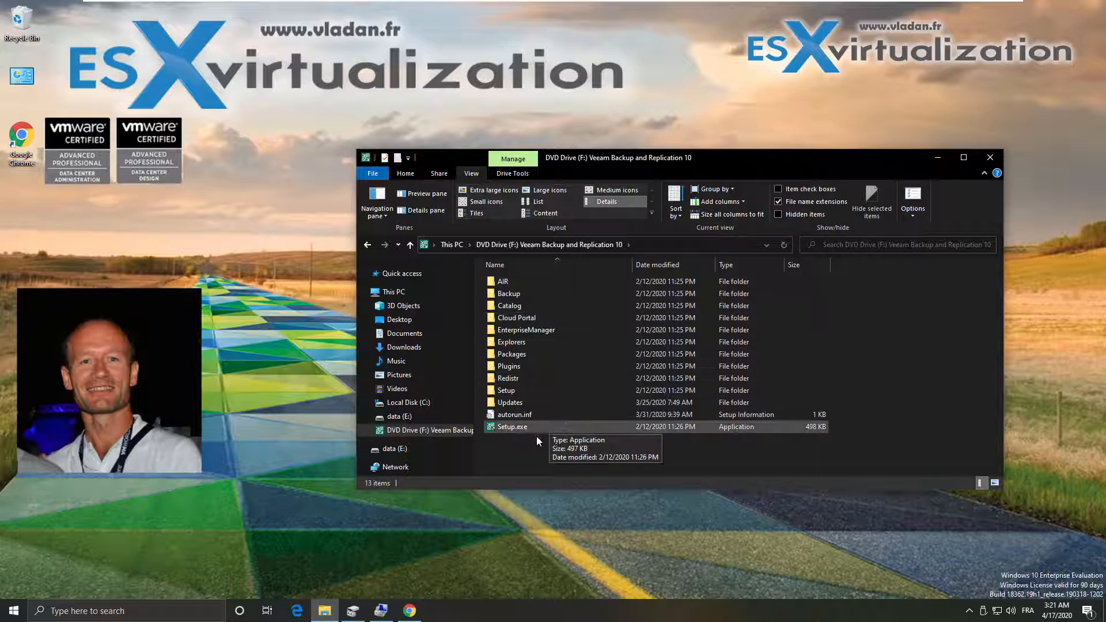
Run Setup.exe from mounted DVD Drive (F:) as administrator
left_click(506, 426)
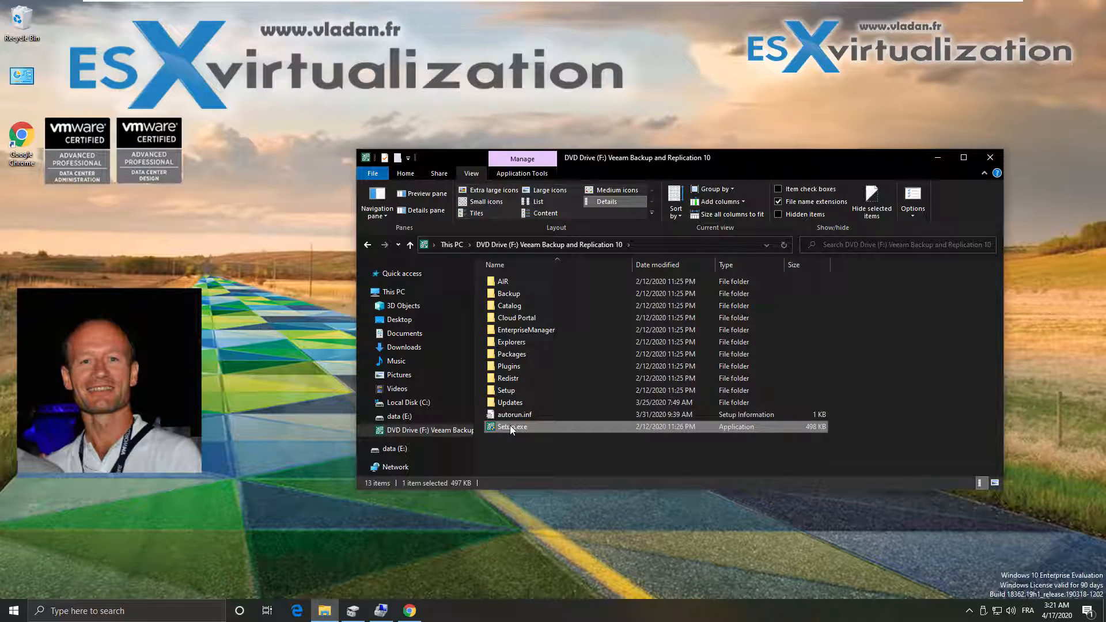
right_click(529, 429)
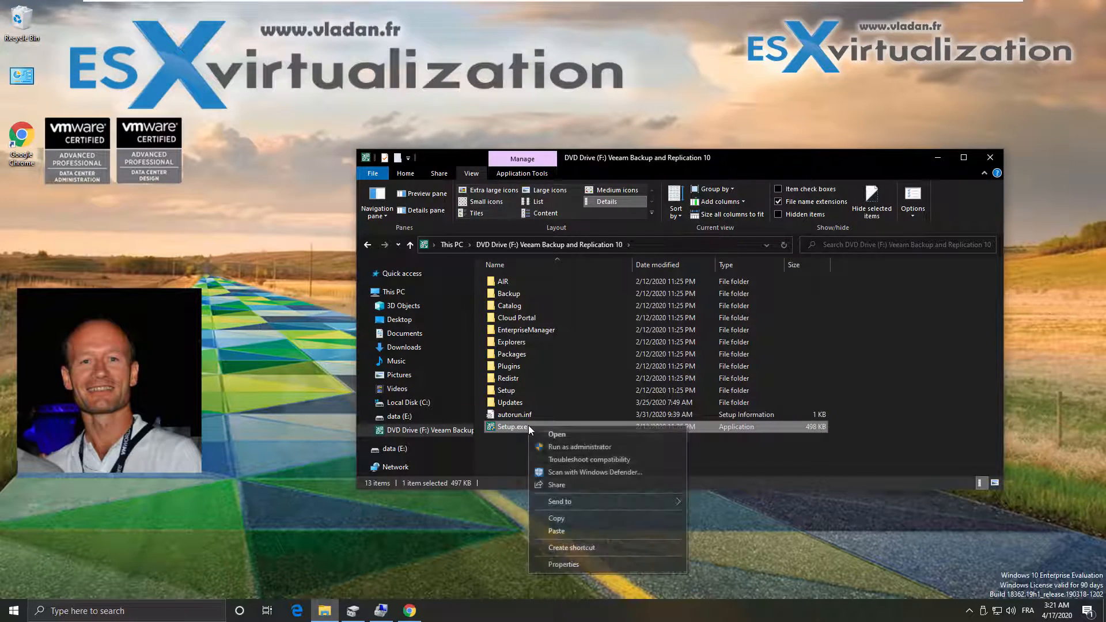
left_click(557, 449)
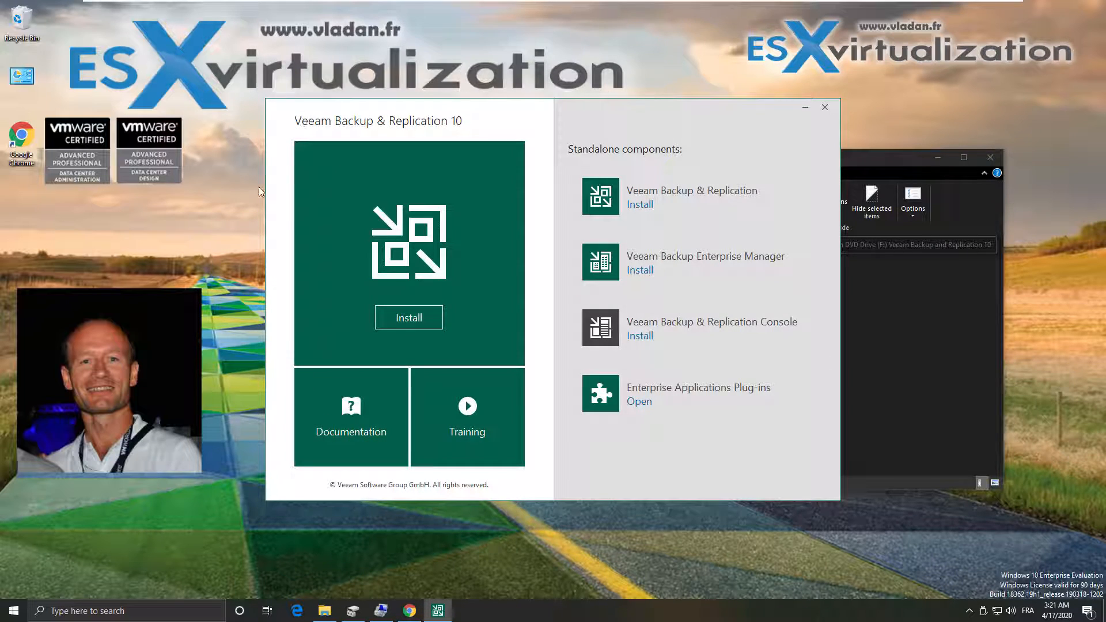
Start the Veeam Backup & Replication installer from the splash screen
left_click(405, 321)
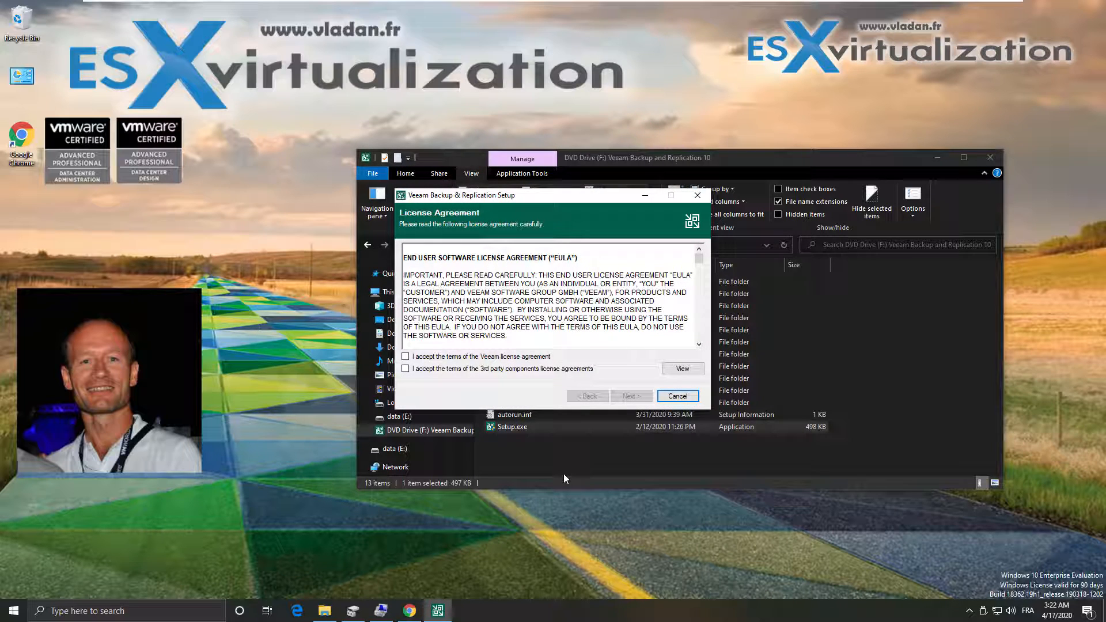
Accept the Veeam and 3rd-party licenses, skip the license file, and keep default features
left_click(405, 357)
left_click(406, 370)
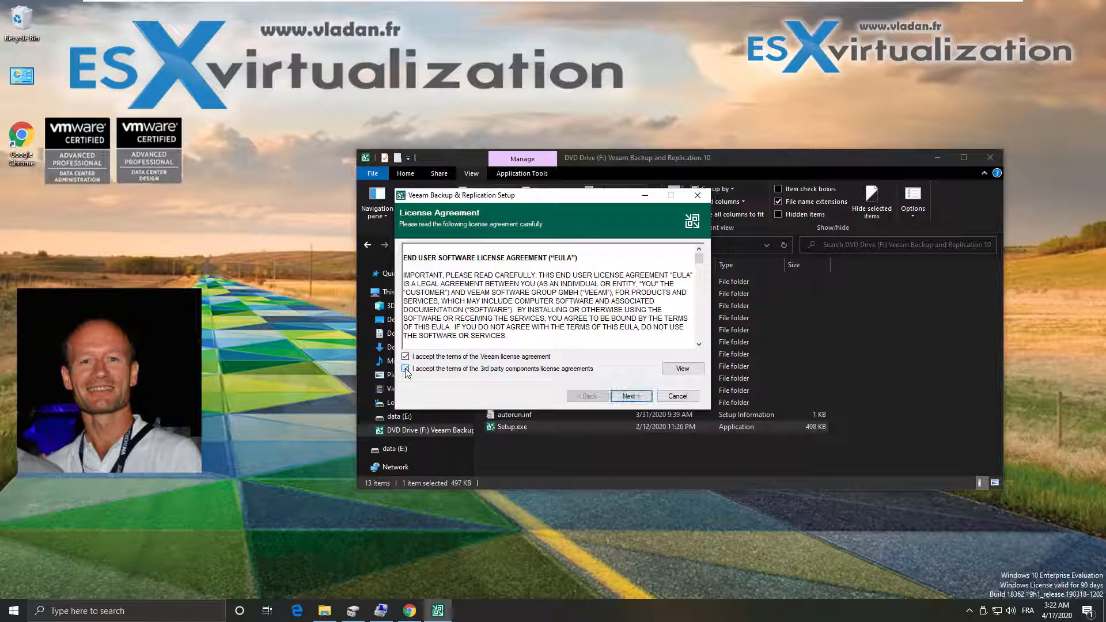
left_click(628, 397)
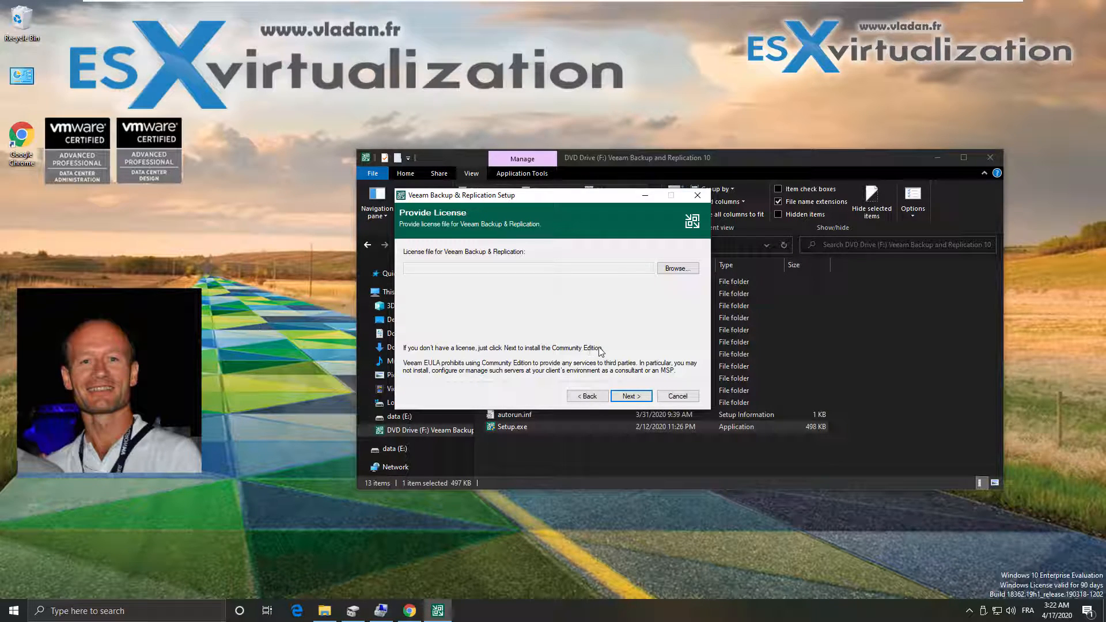
left_click(649, 398)
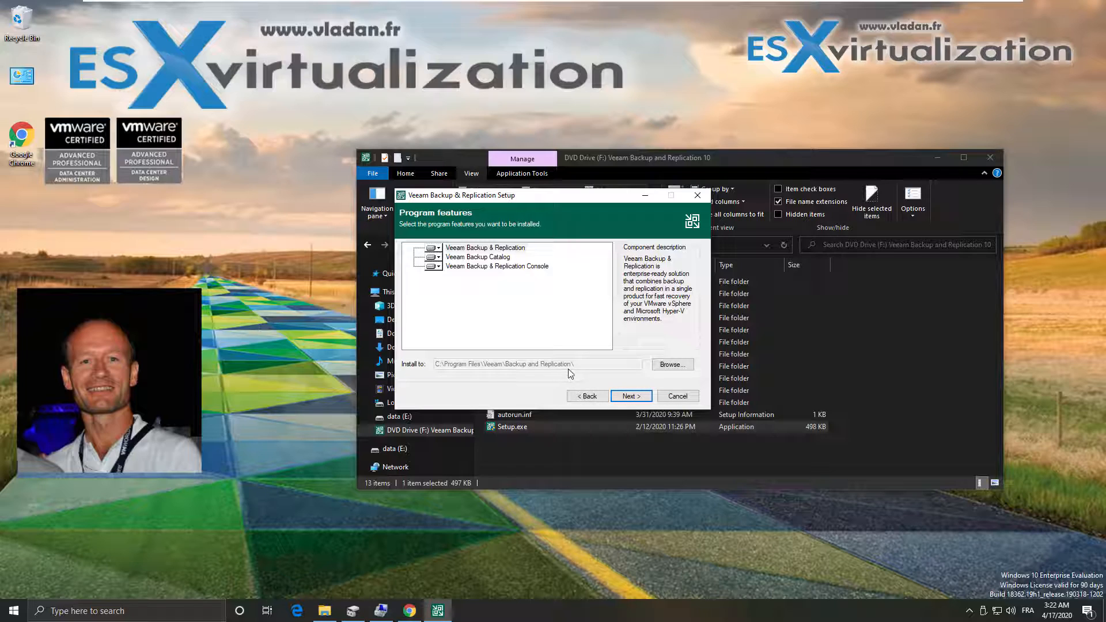
left_click(631, 396)
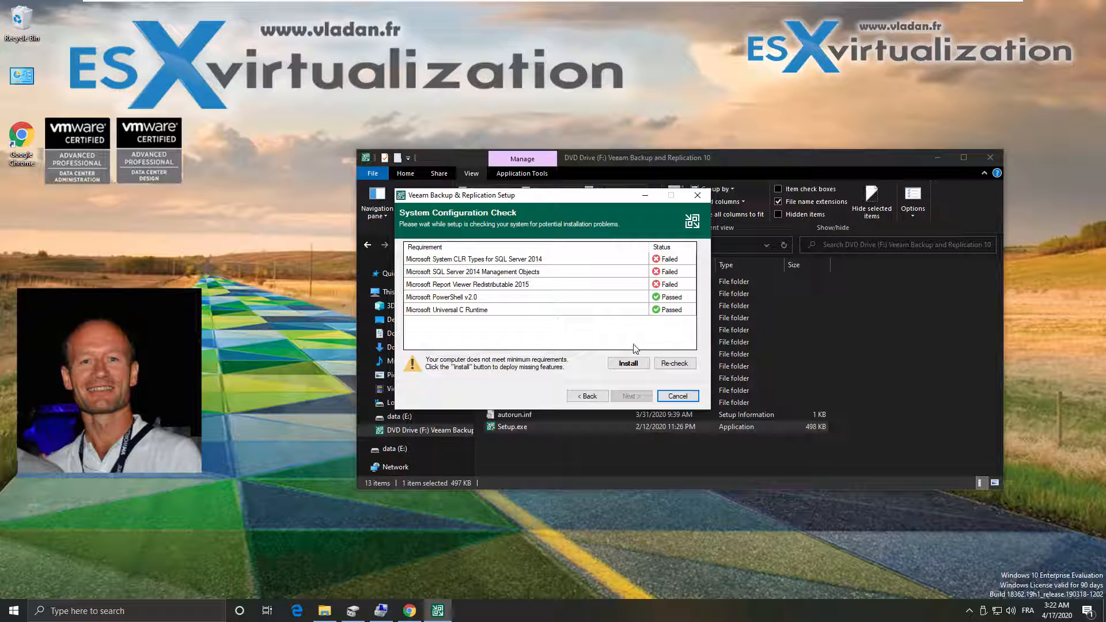
Install the missing SQL and Report Viewer prerequisites, then continue to the Default Configuration summary
left_click(628, 364)
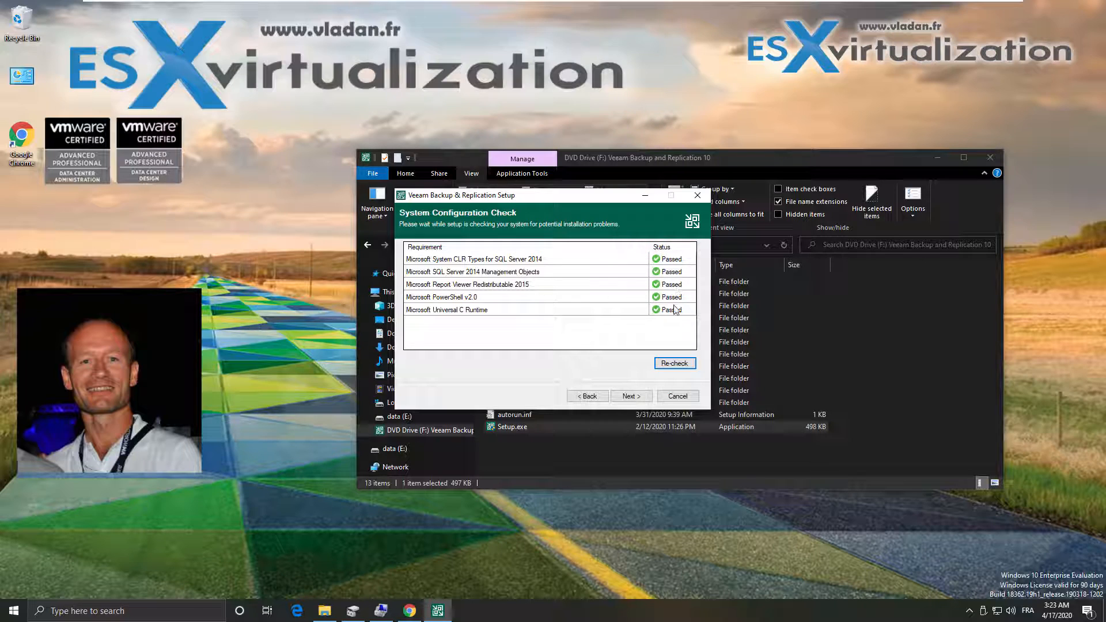
left_click(638, 397)
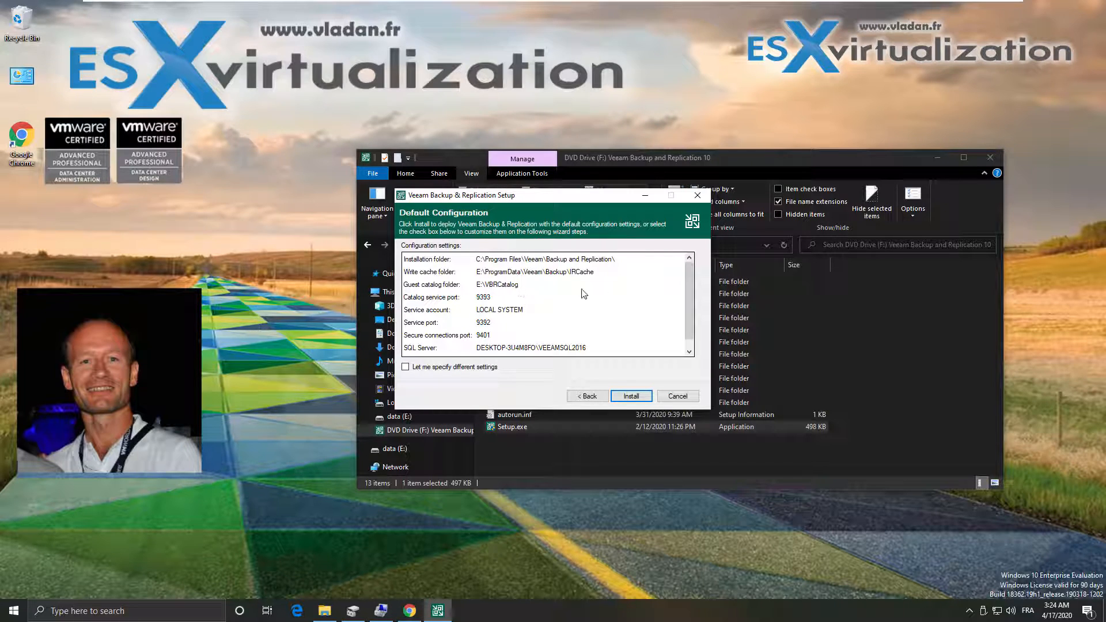
Install Veeam Backup & Replication 10 with the default configuration and finish the wizard
mouse_move(688, 292)
left_mouse_down()
mouse_move(687, 313)
mouse_move(687, 301)
left_mouse_up()
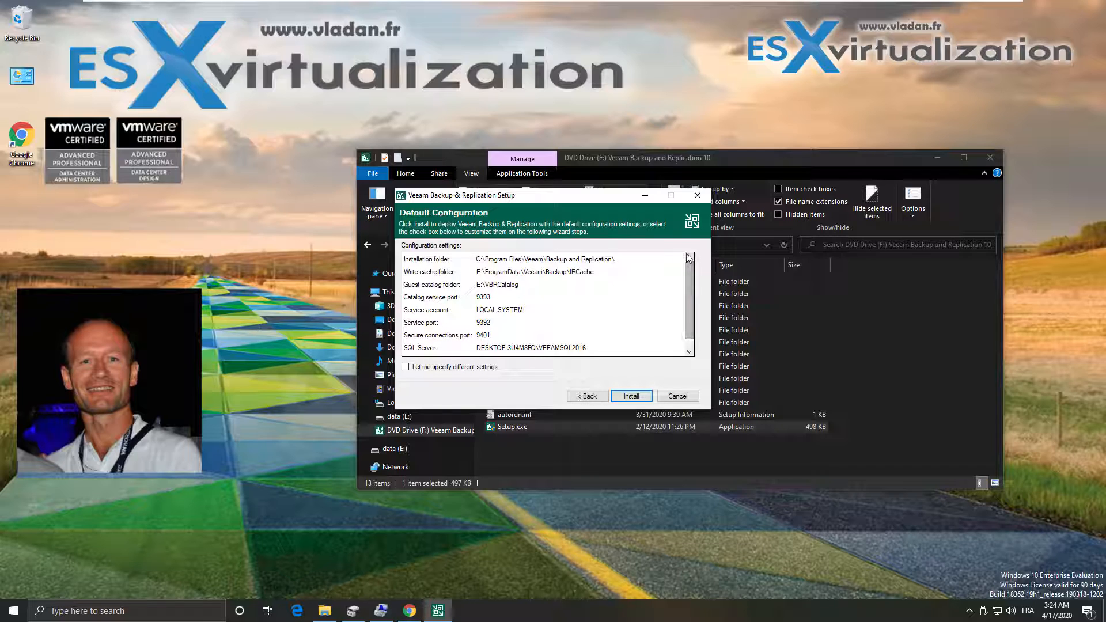
left_click(631, 396)
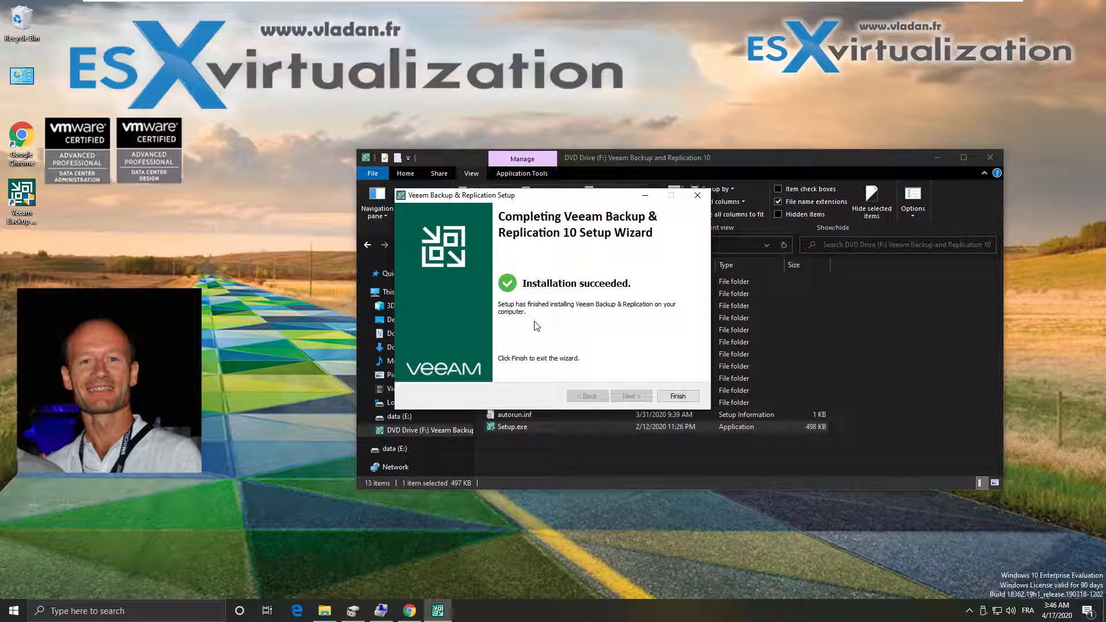
left_click(676, 396)
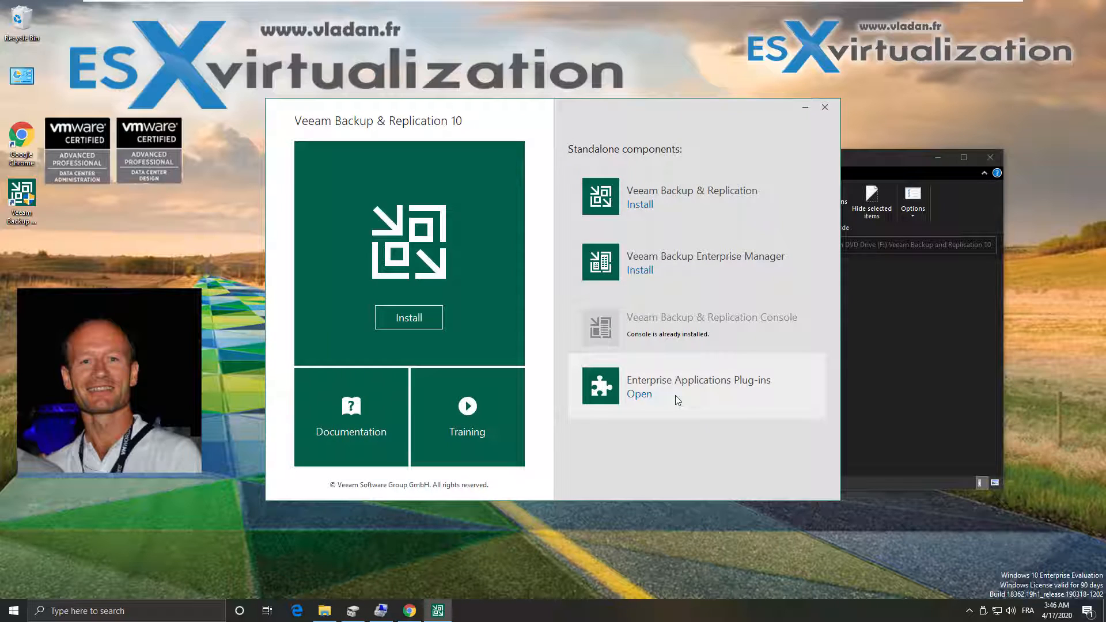
Close the setup launcher and connect the Veeam console to localhost
left_click(826, 108)
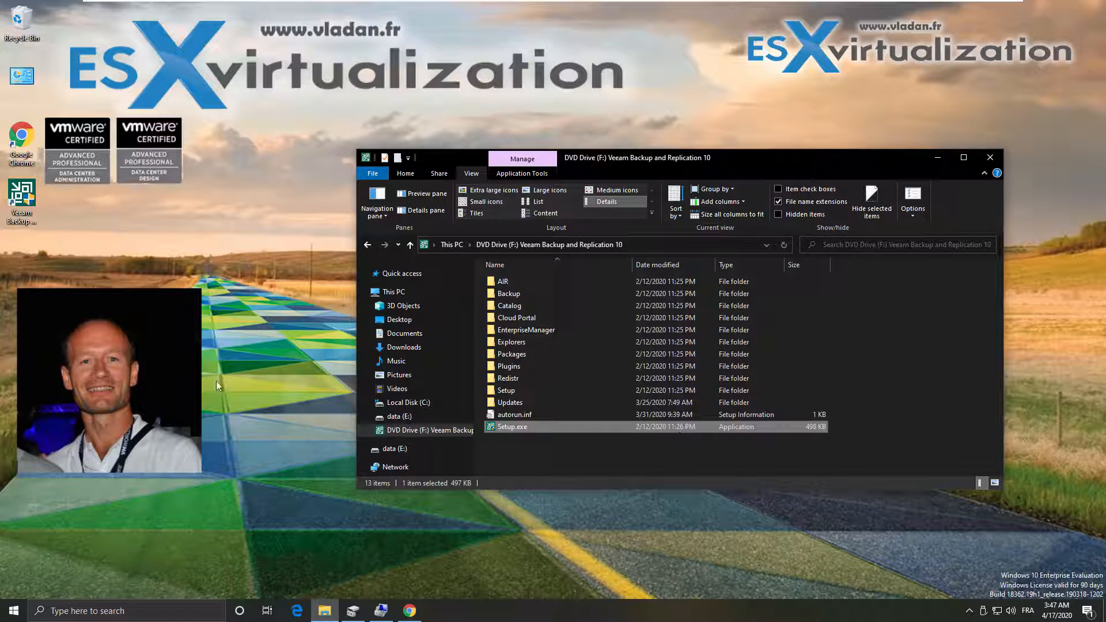
double_click(33, 197)
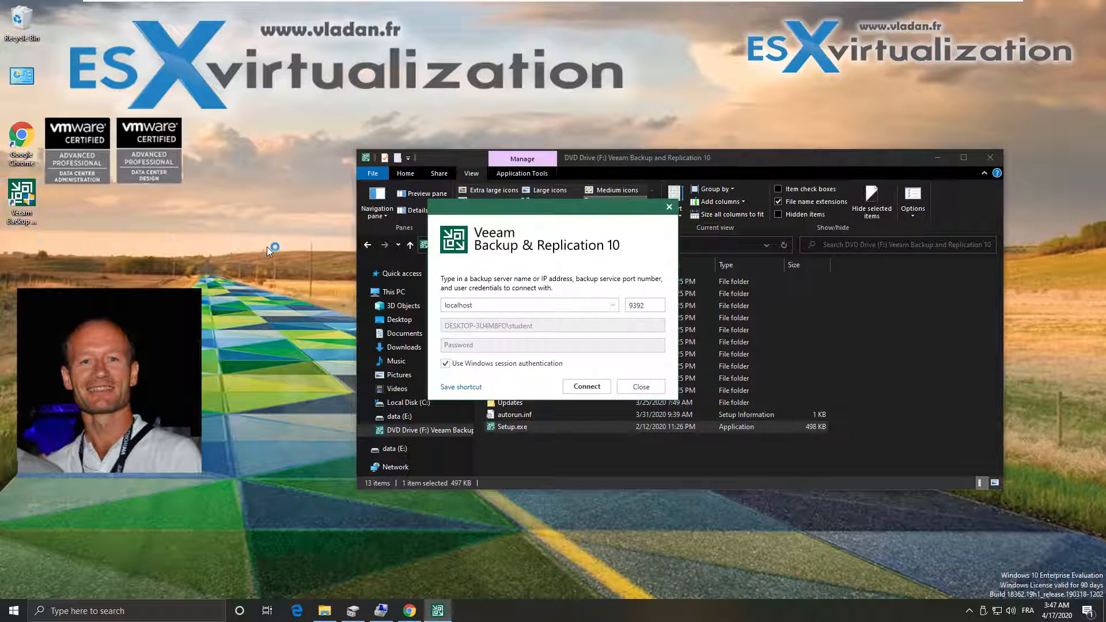
left_click(579, 394)
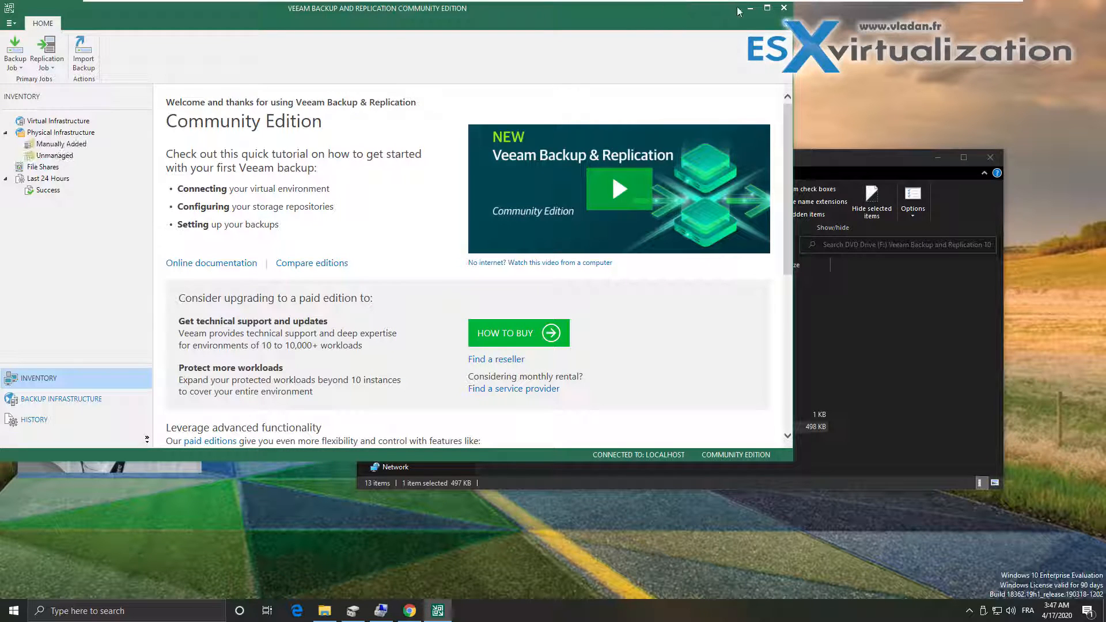
left_click(767, 8)
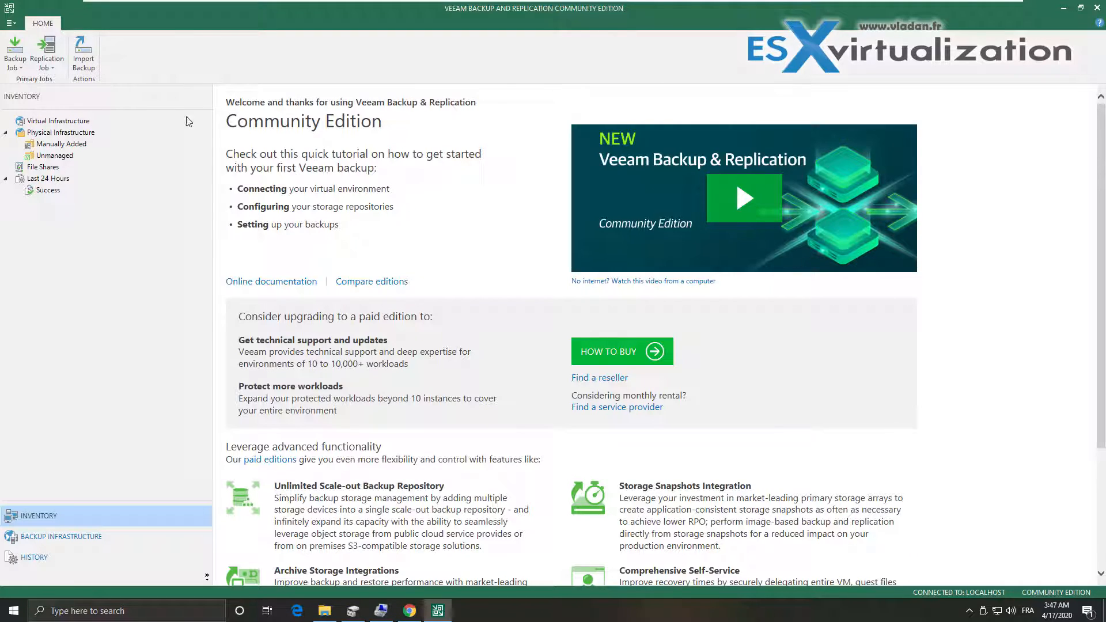
left_click(58, 121)
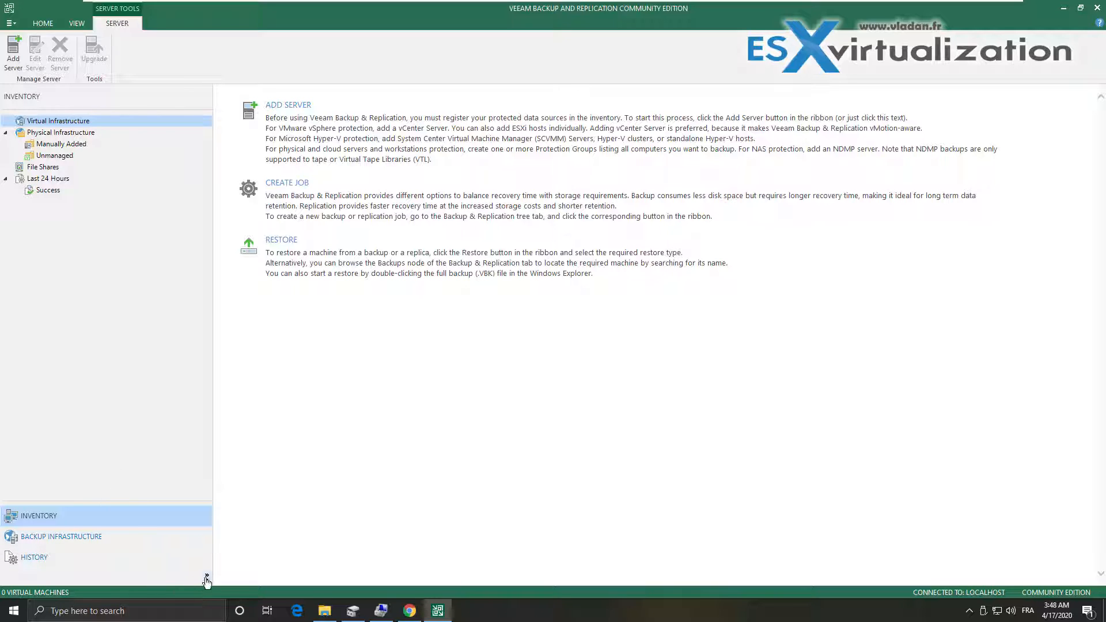
left_click(207, 578)
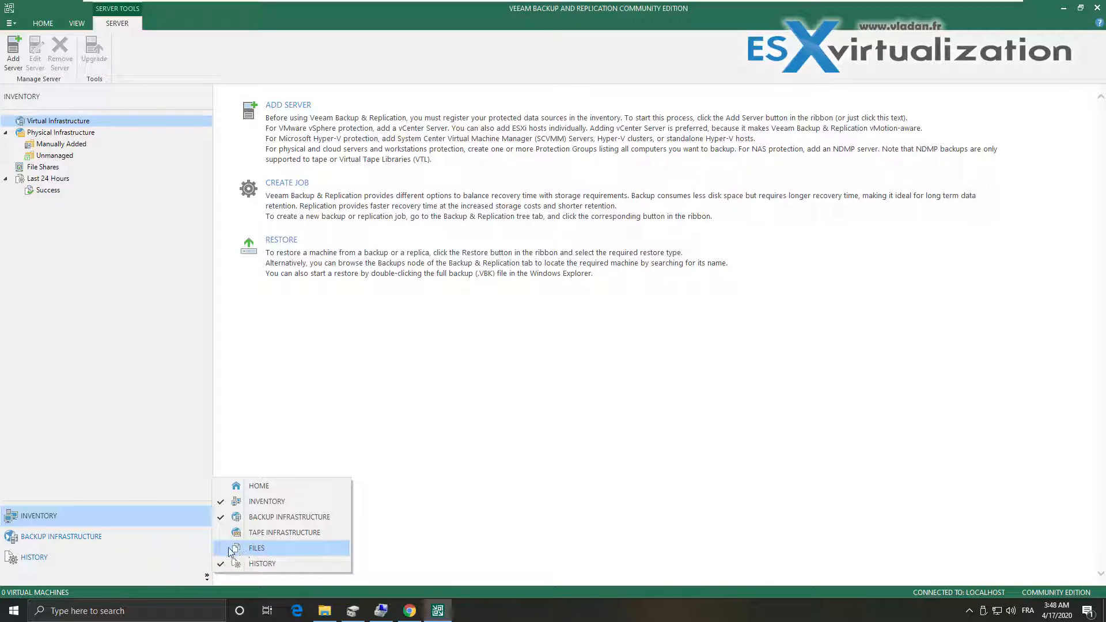
left_click(233, 549)
left_click(207, 576)
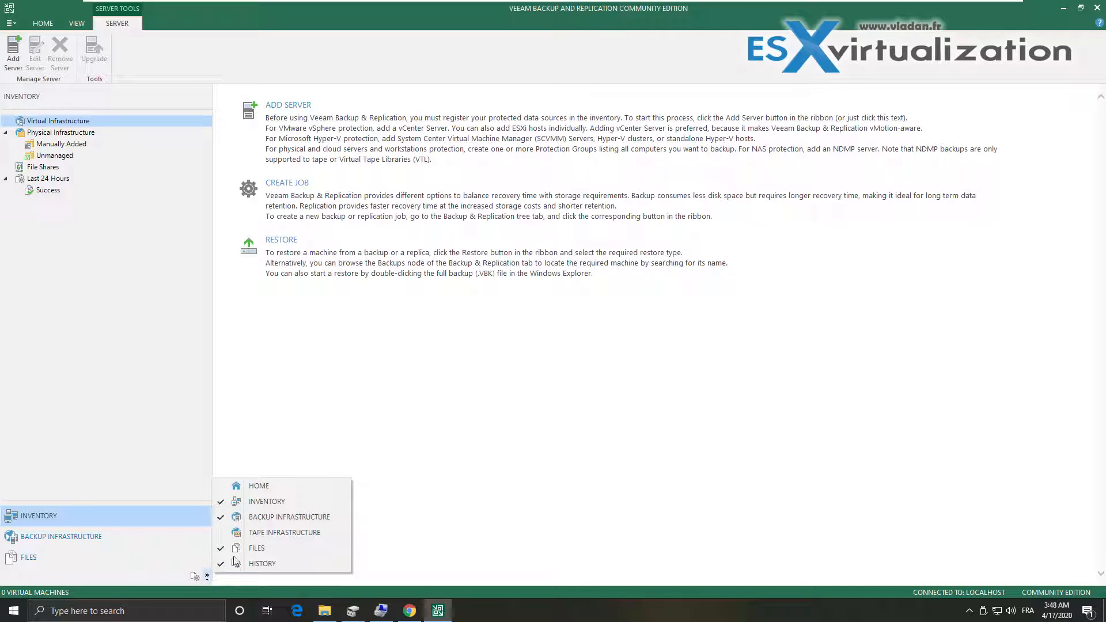
left_click(239, 486)
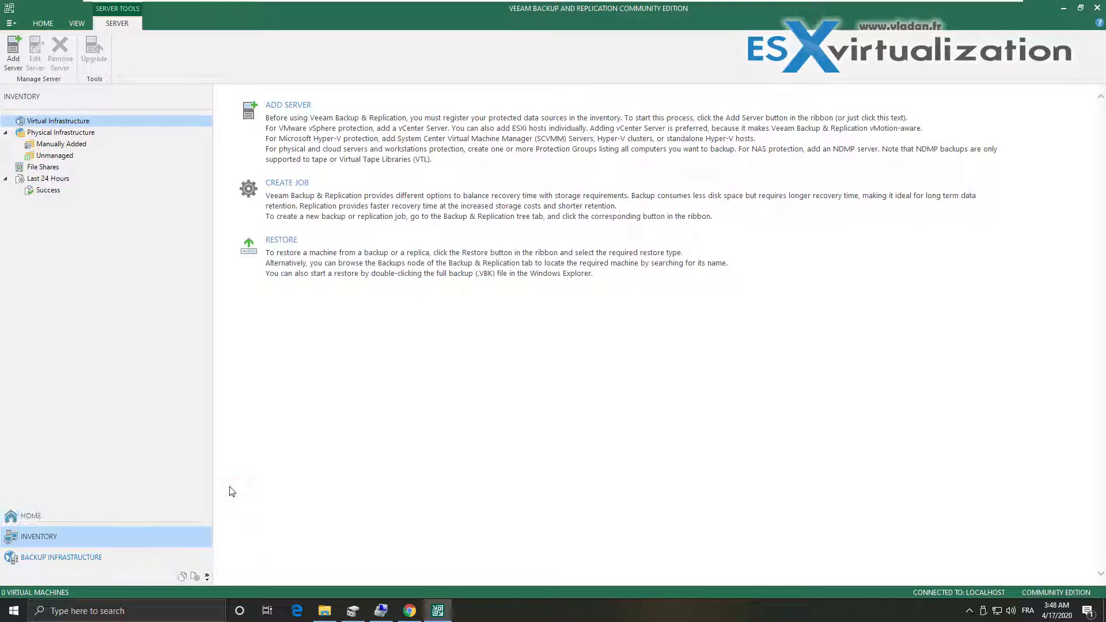
left_click(206, 576)
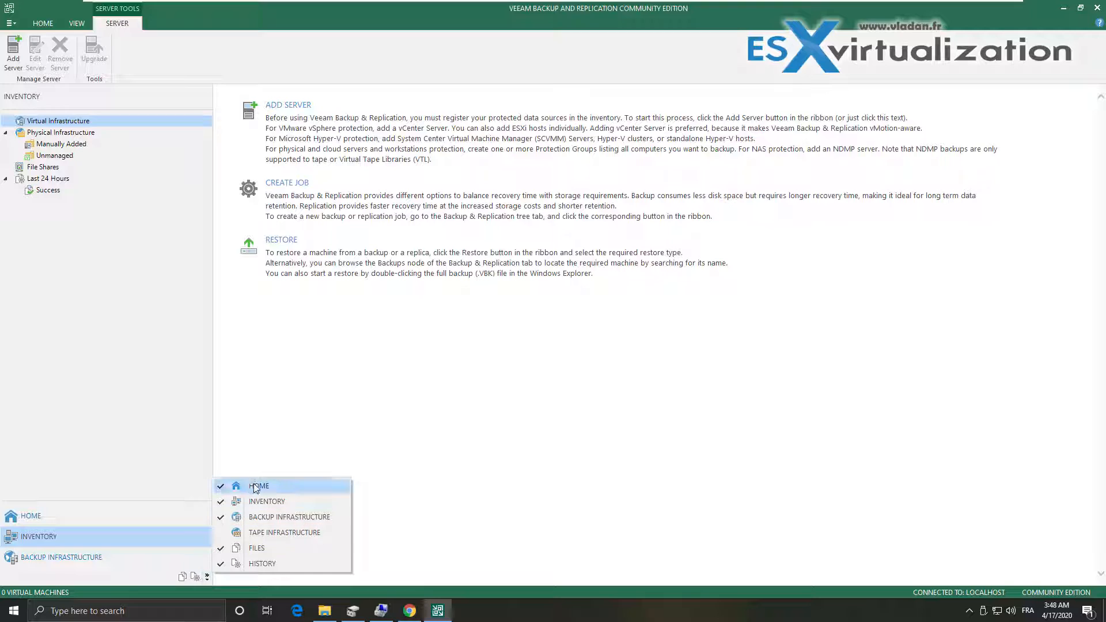
left_click(144, 500)
left_click_drag(141, 501, 134, 421)
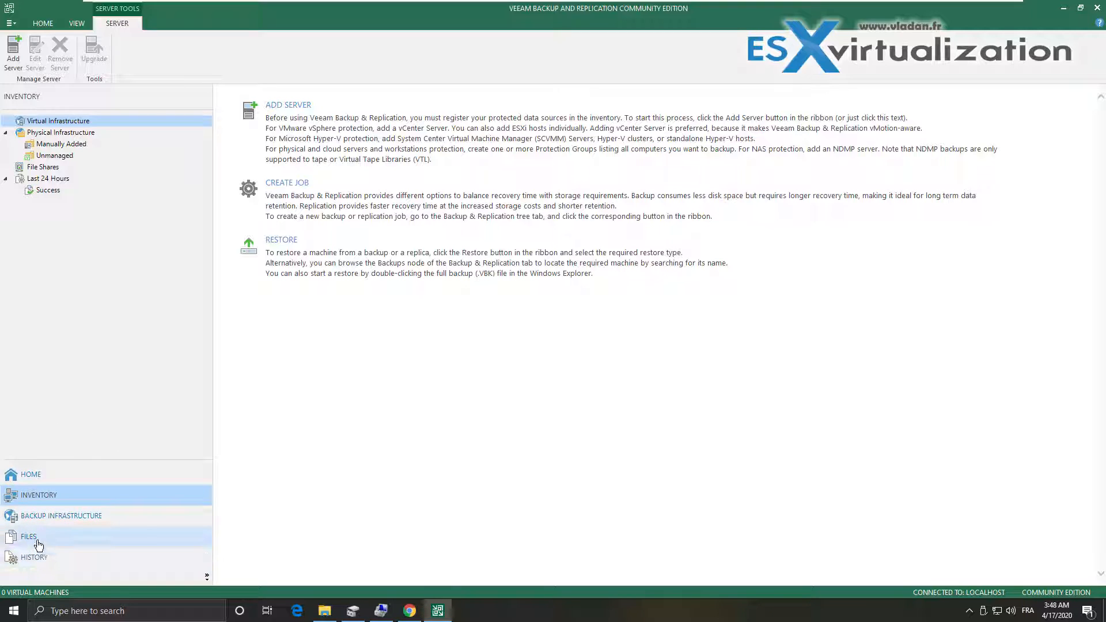
left_click(60, 521)
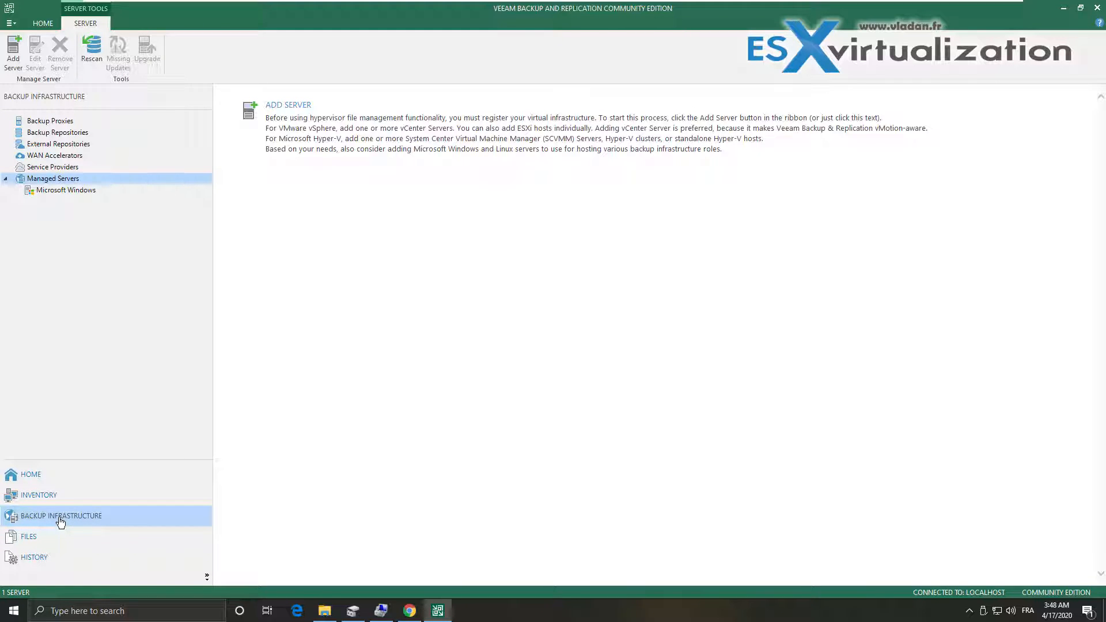
left_click(73, 135)
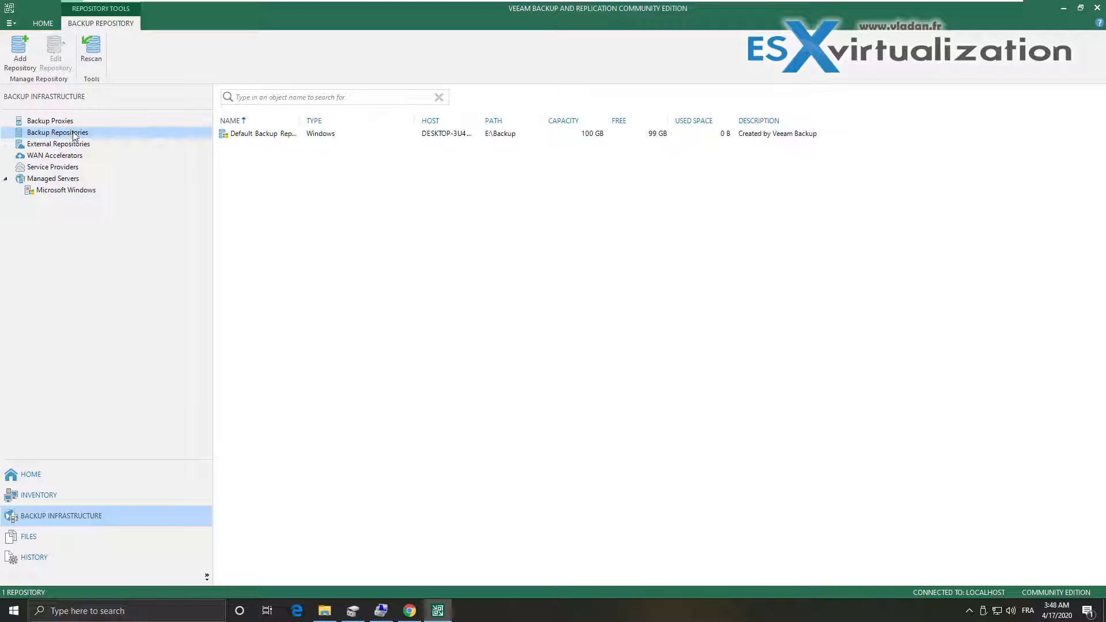
left_click(239, 139)
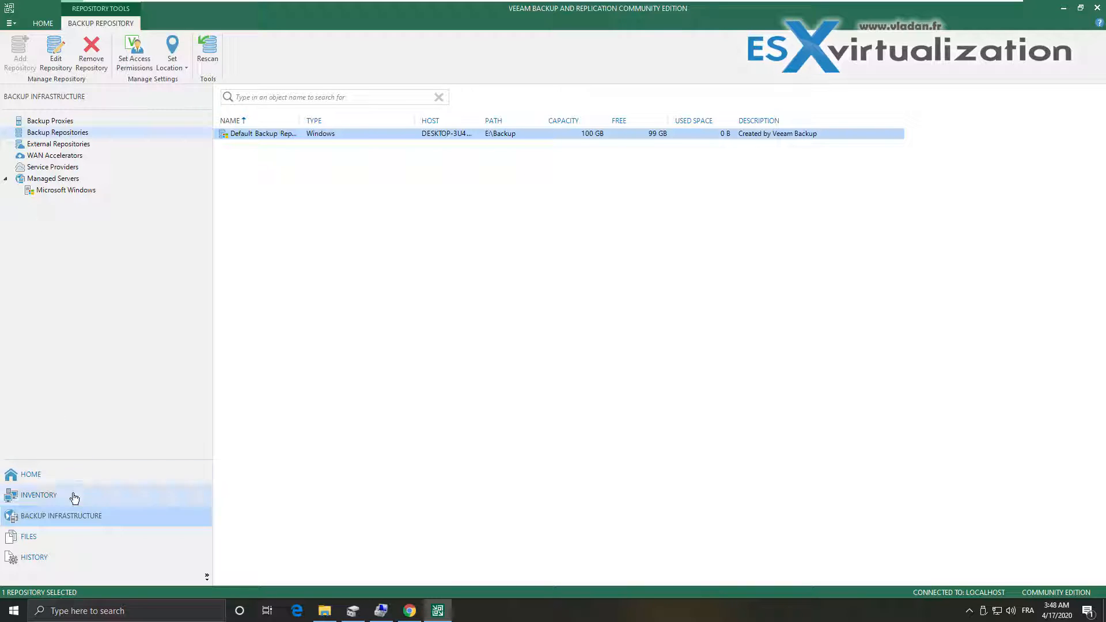
left_click(42, 497)
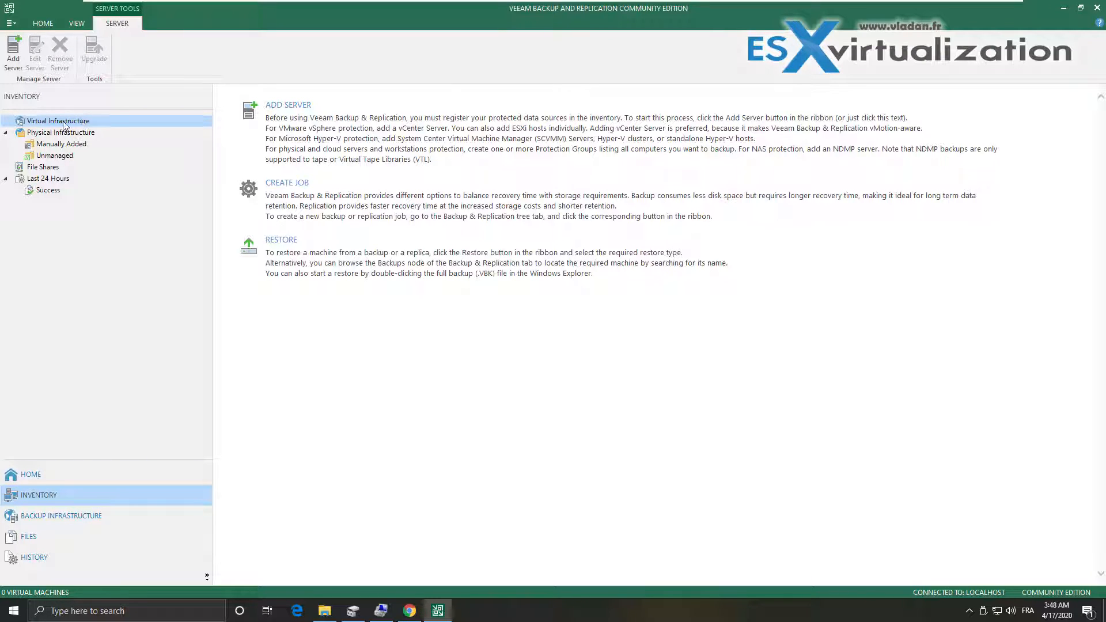
Add a VMware vSphere server with address 192.168.1.80
left_click(298, 115)
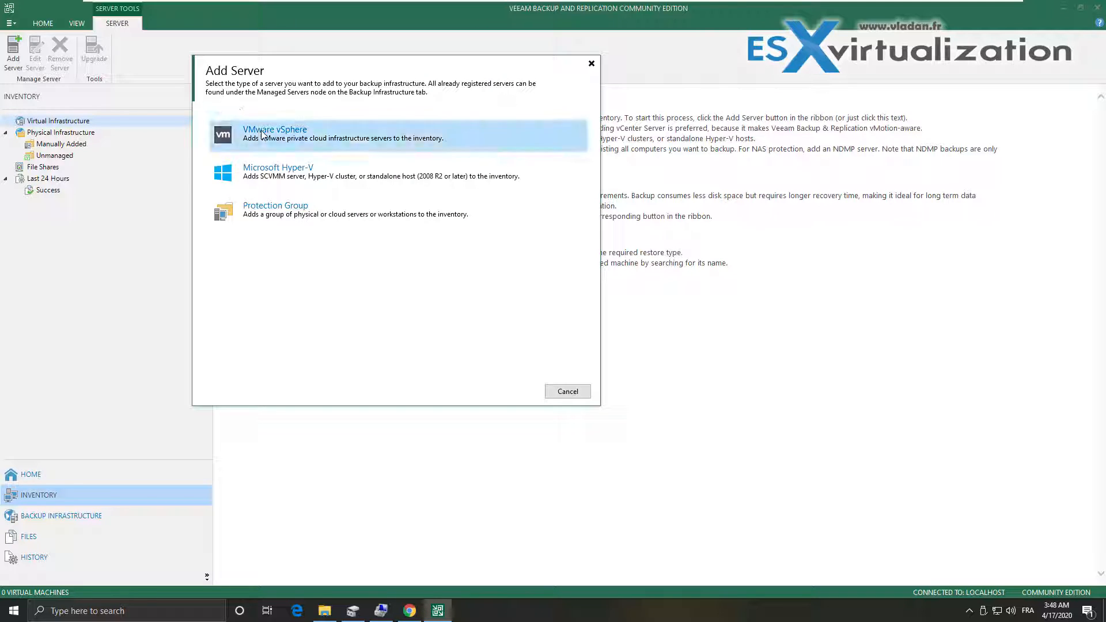
left_click(260, 134)
left_click(218, 97)
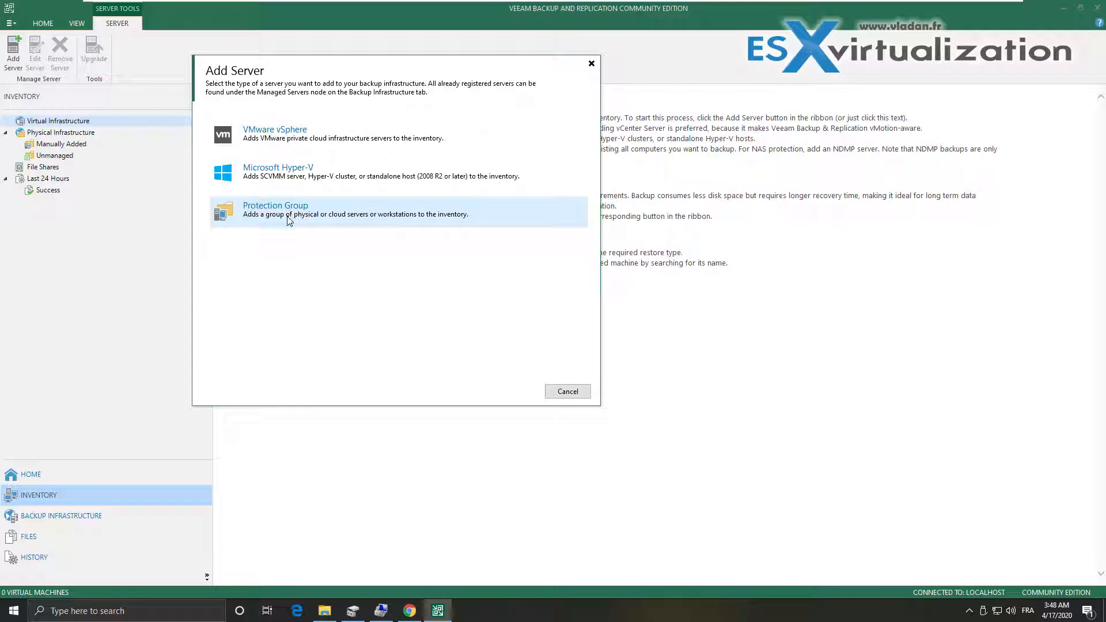
left_click(267, 137)
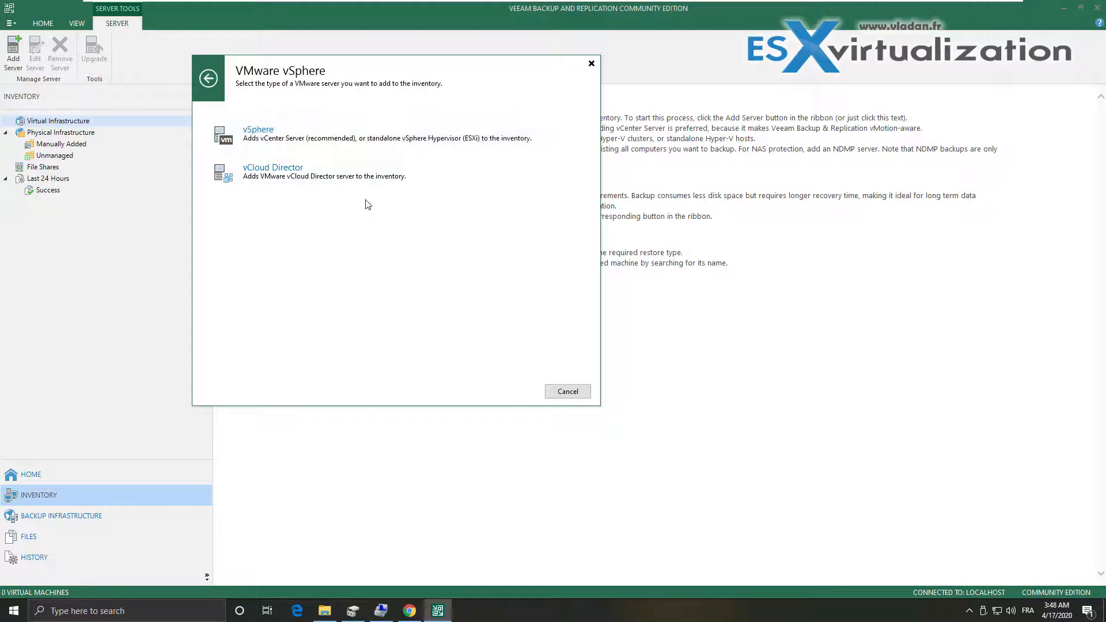
left_click(266, 136)
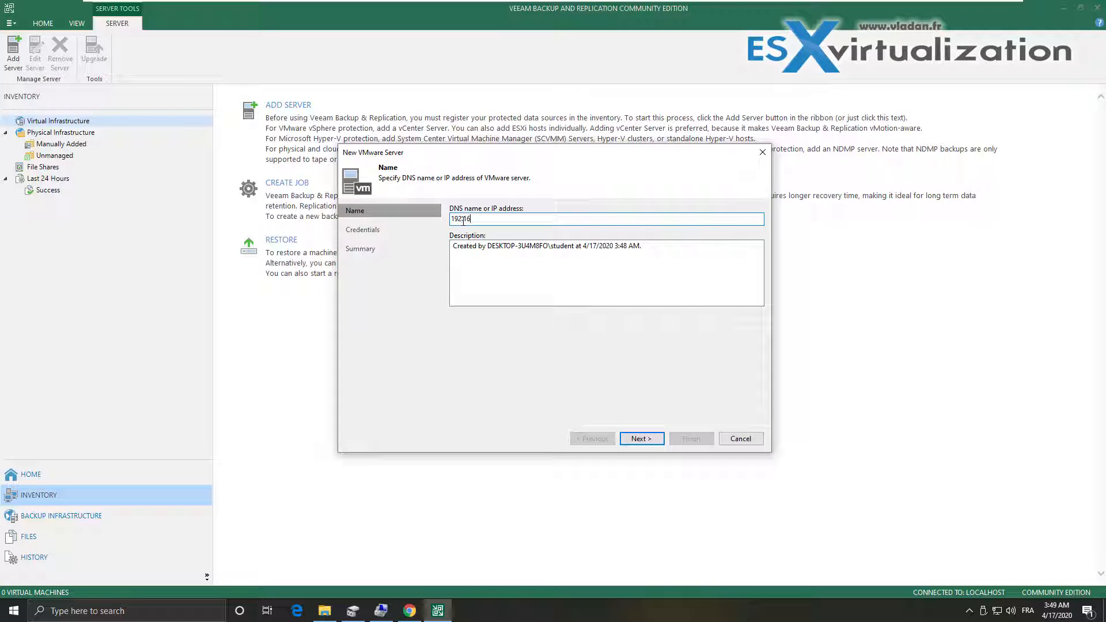
left_click(463, 220)
type("192.168.1.80")
left_click(641, 441)
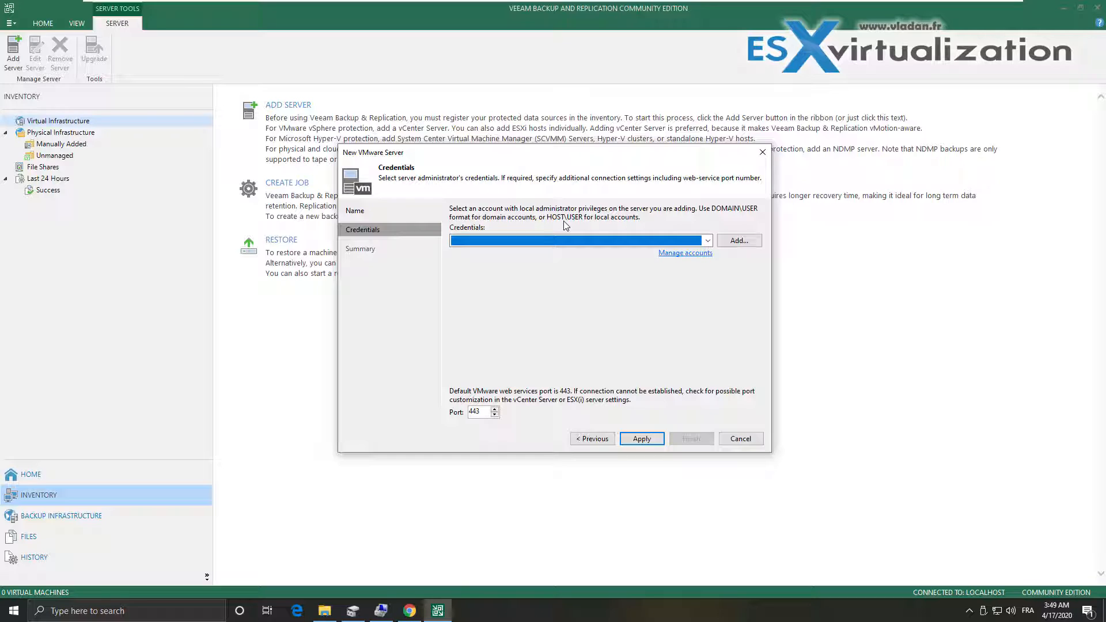
Create and select vSphere administrator credentials, apply them, and accept the untrusted certificate
left_click(754, 243)
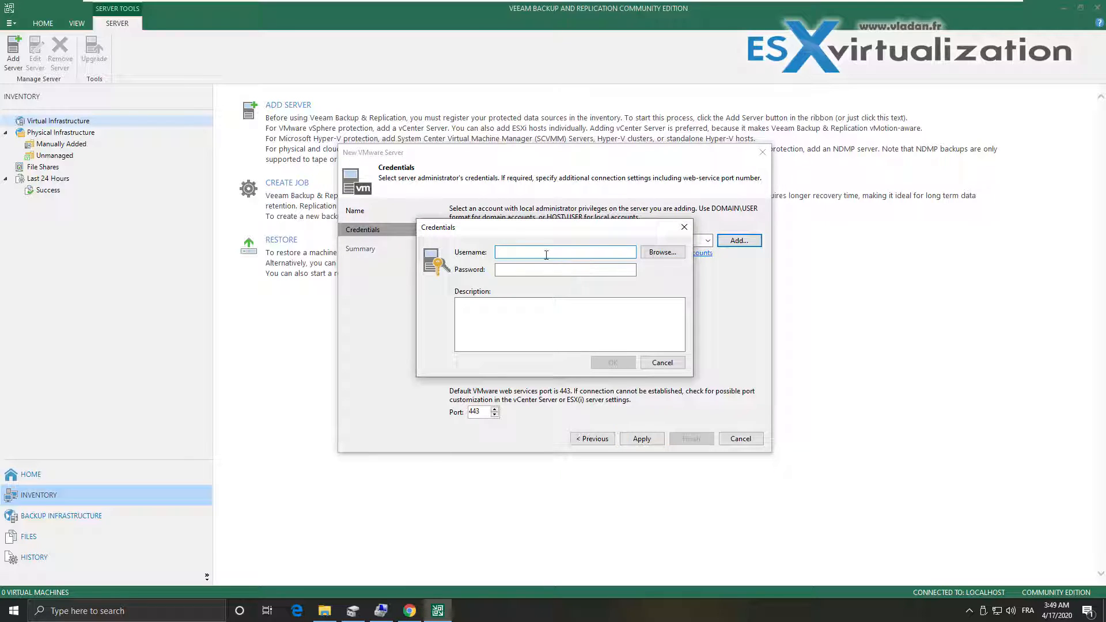
type("administrator@vsphere.local")
key("Tab")
type("VMware1!")
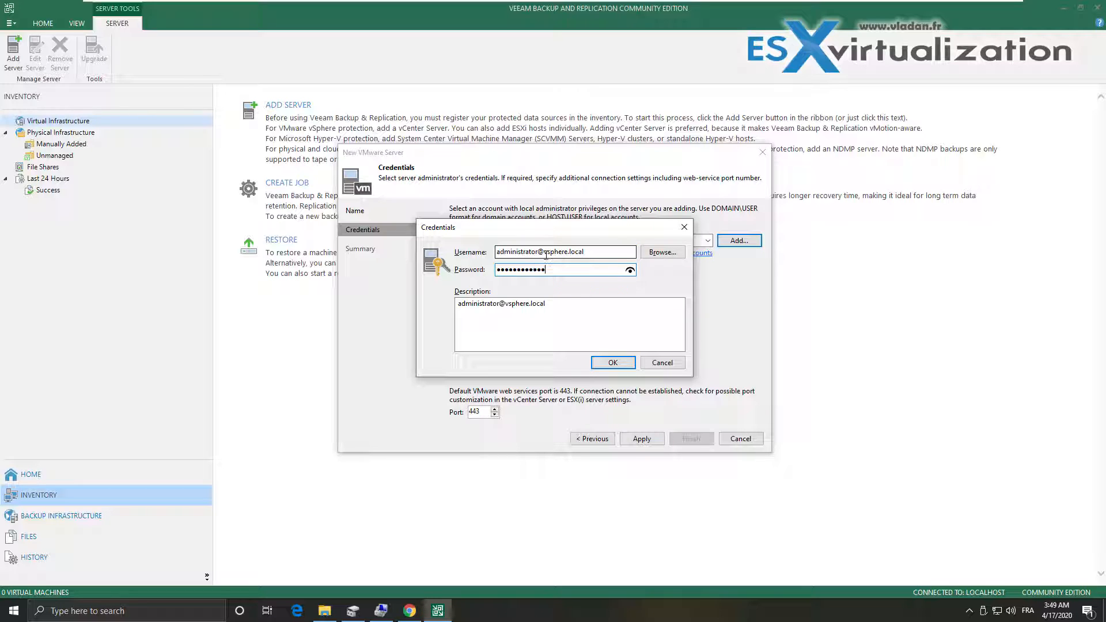
left_click(614, 367)
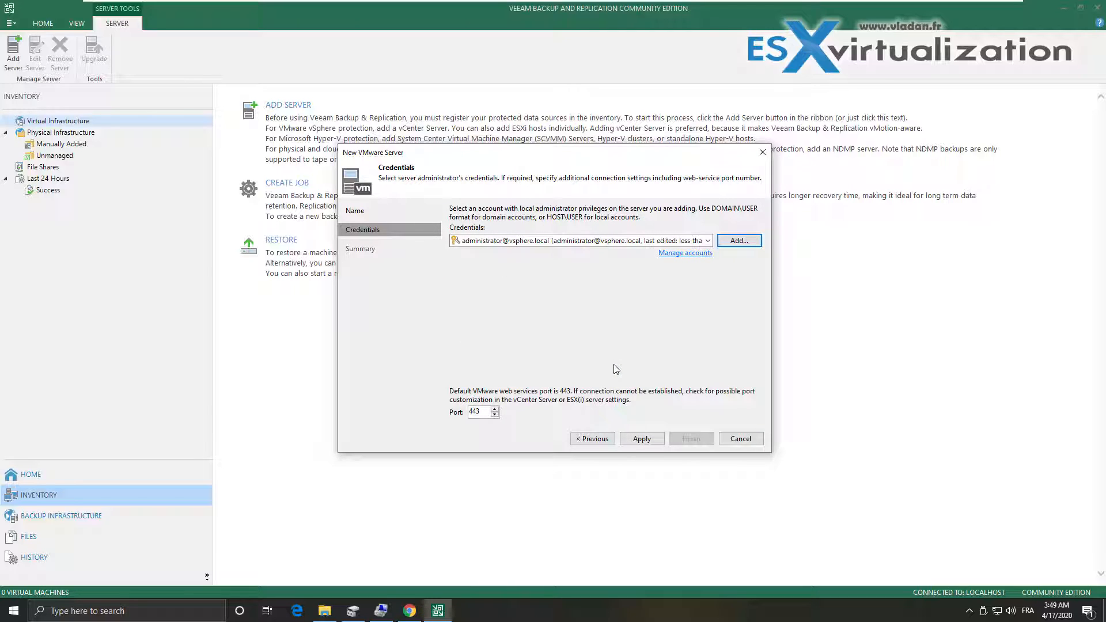
left_click(650, 241)
left_click(650, 243)
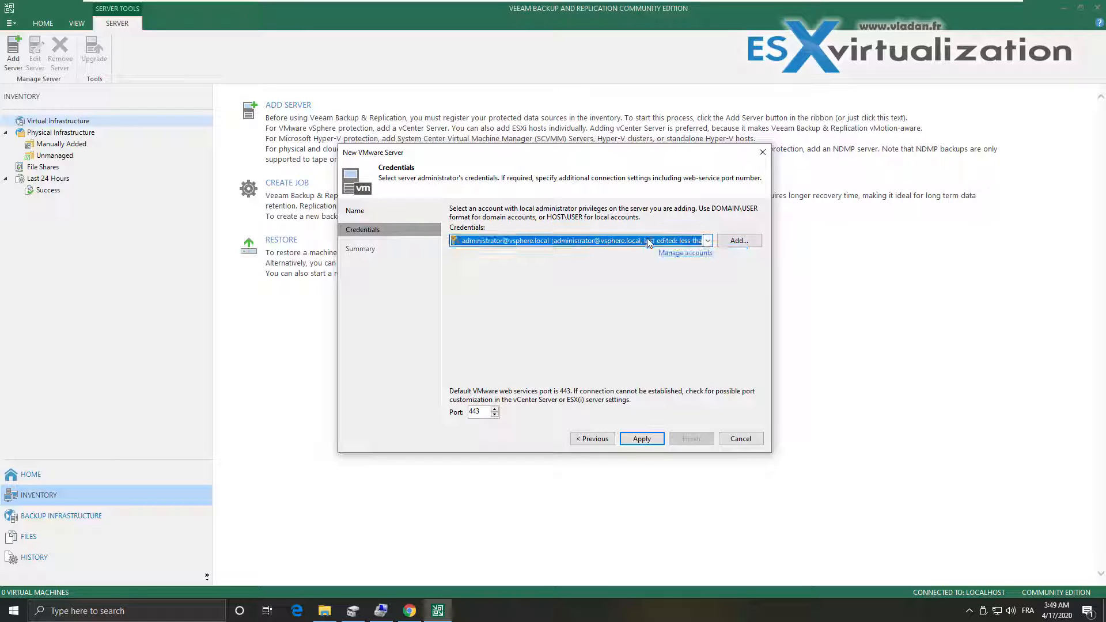
left_click(644, 442)
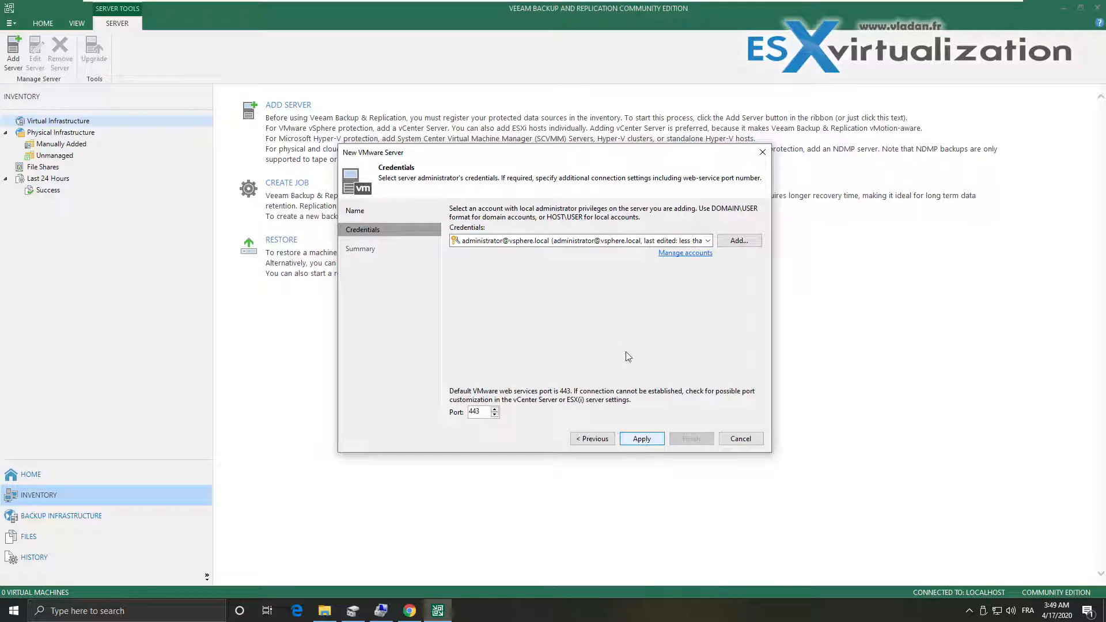
left_click(646, 441)
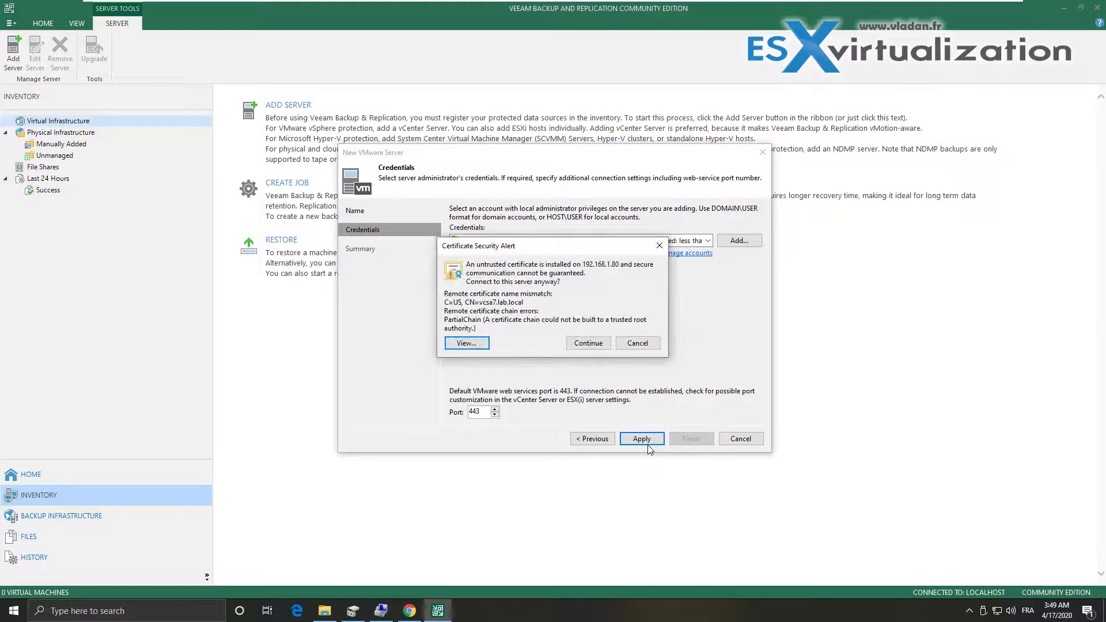
left_click(590, 346)
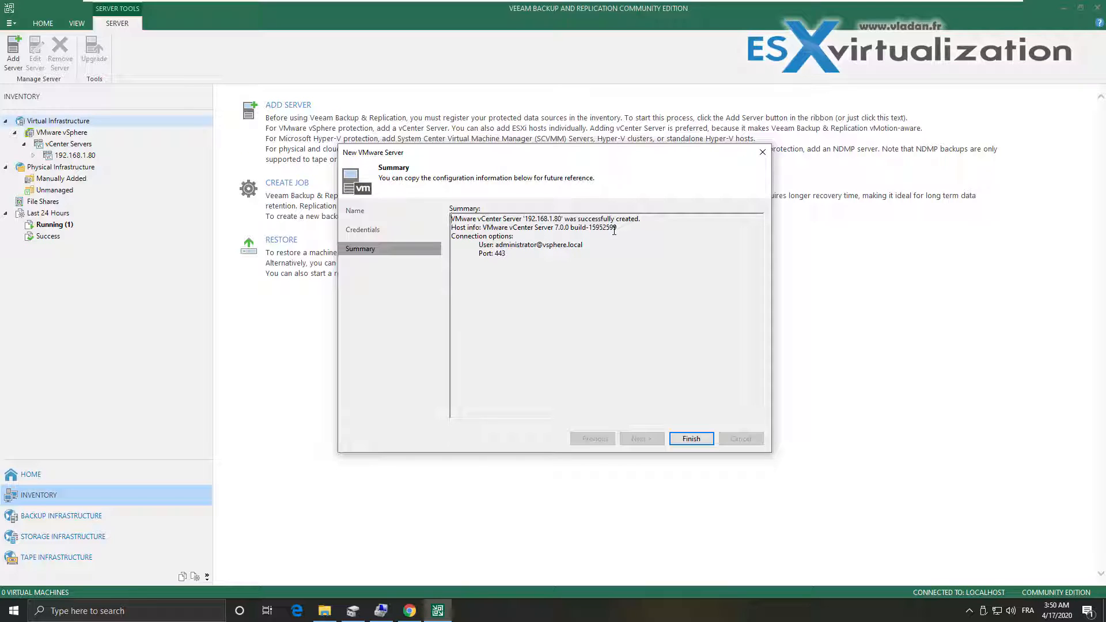
Finish adding the vCenter and expand 192.168.1.80 > Datacenter > Cluster in the tree
left_click(691, 439)
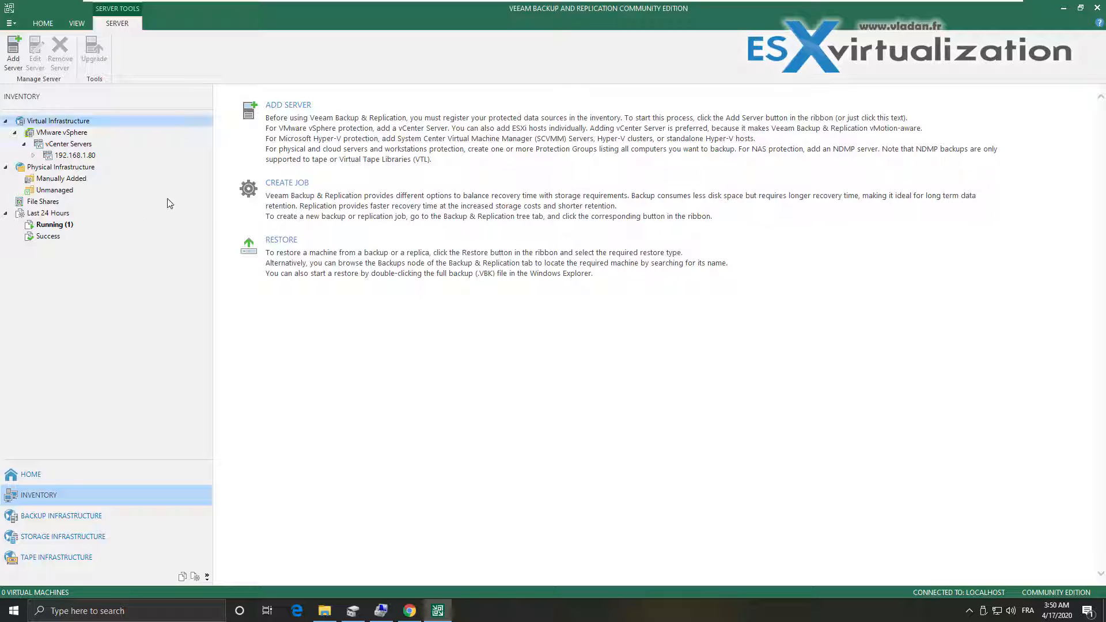
left_click(65, 157)
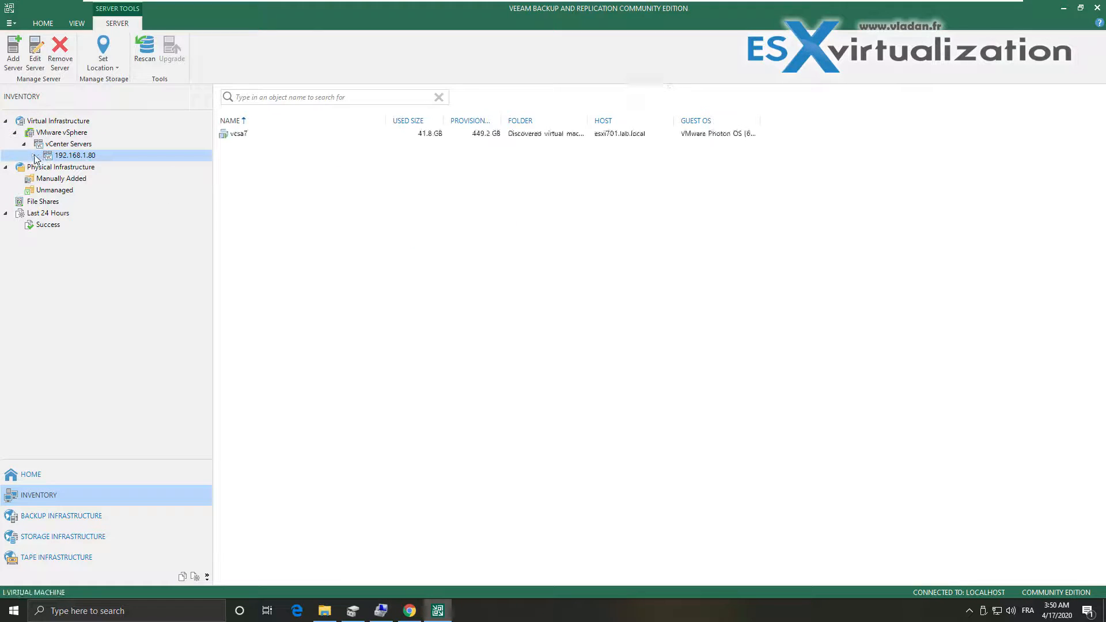
left_click(33, 155)
left_click(42, 167)
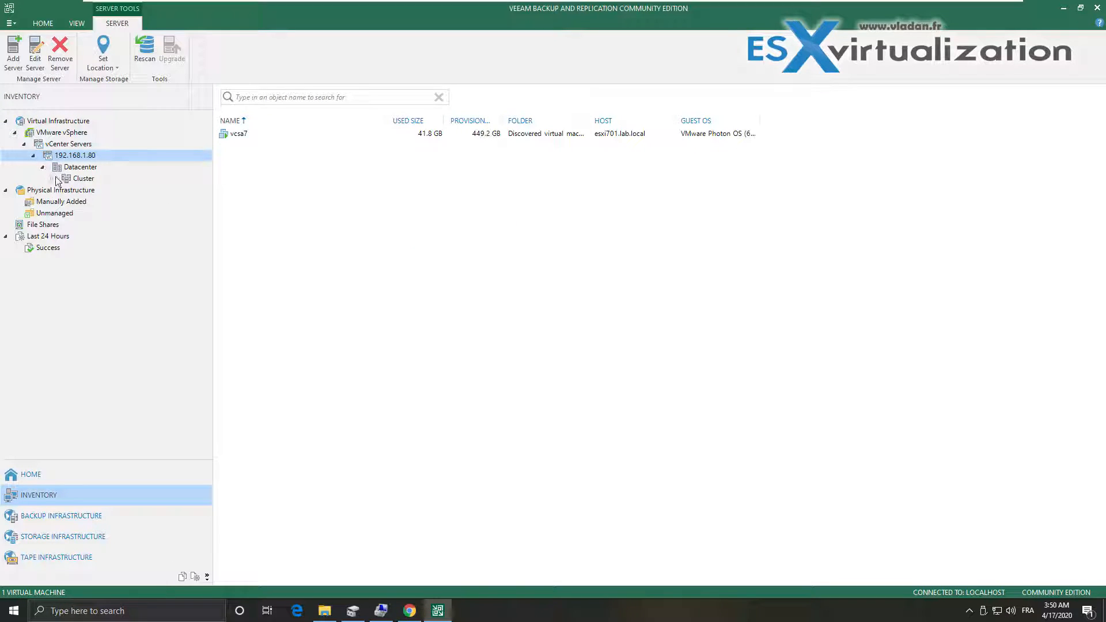
left_click(52, 178)
left_click(70, 180)
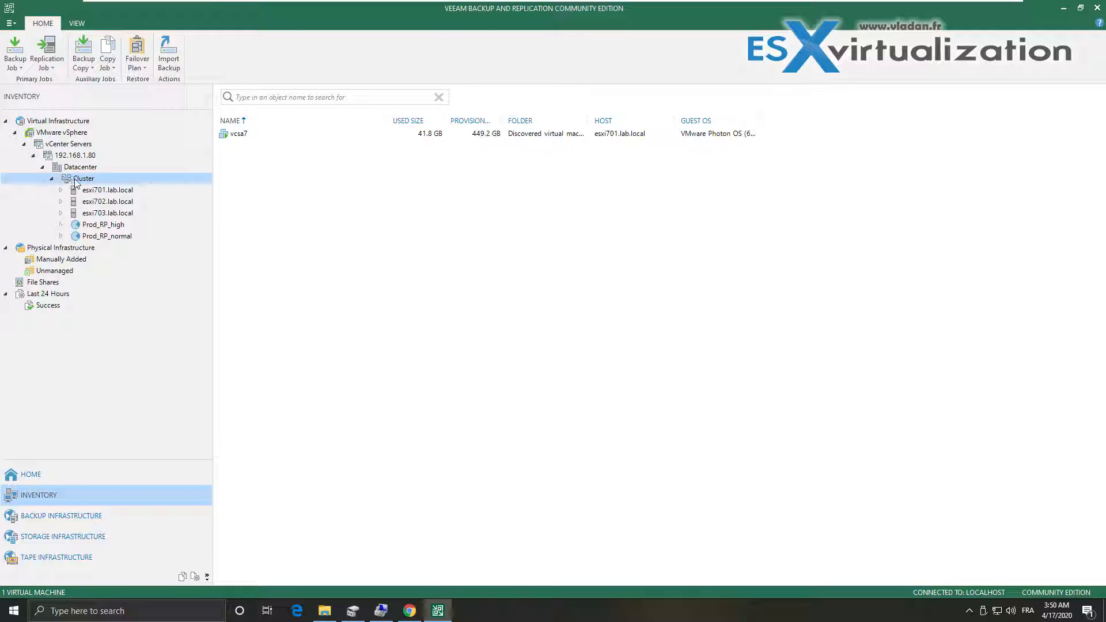
Browse hosts esxi701–703 and pools Prod_RP_high and Prod_RP_normal, then select the vcsa7 VM
left_click(75, 192)
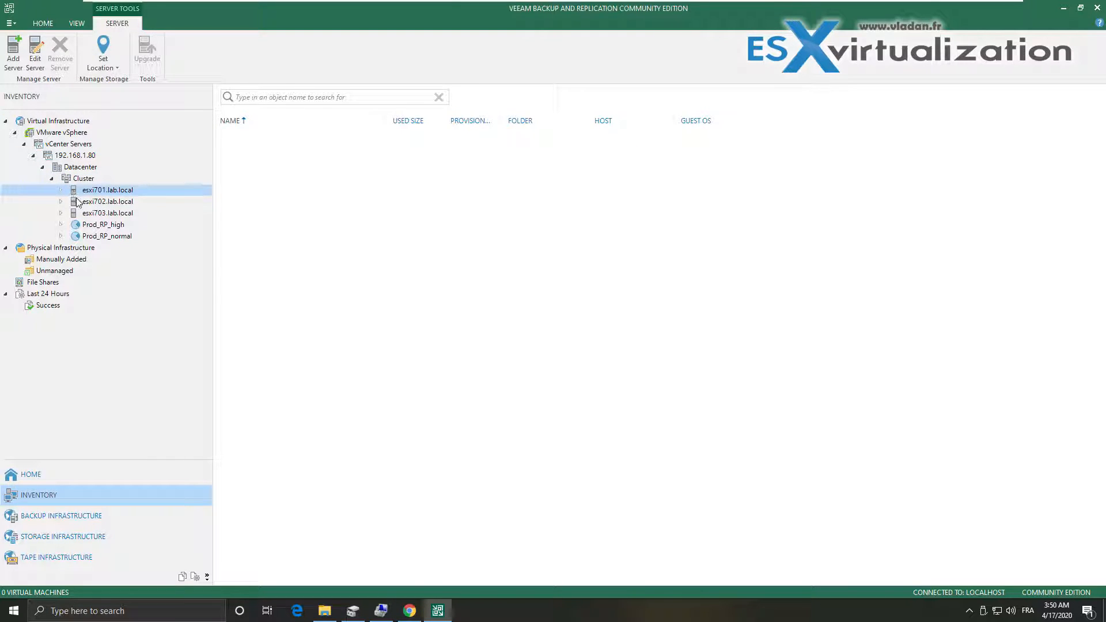
left_click(79, 203)
left_click(88, 215)
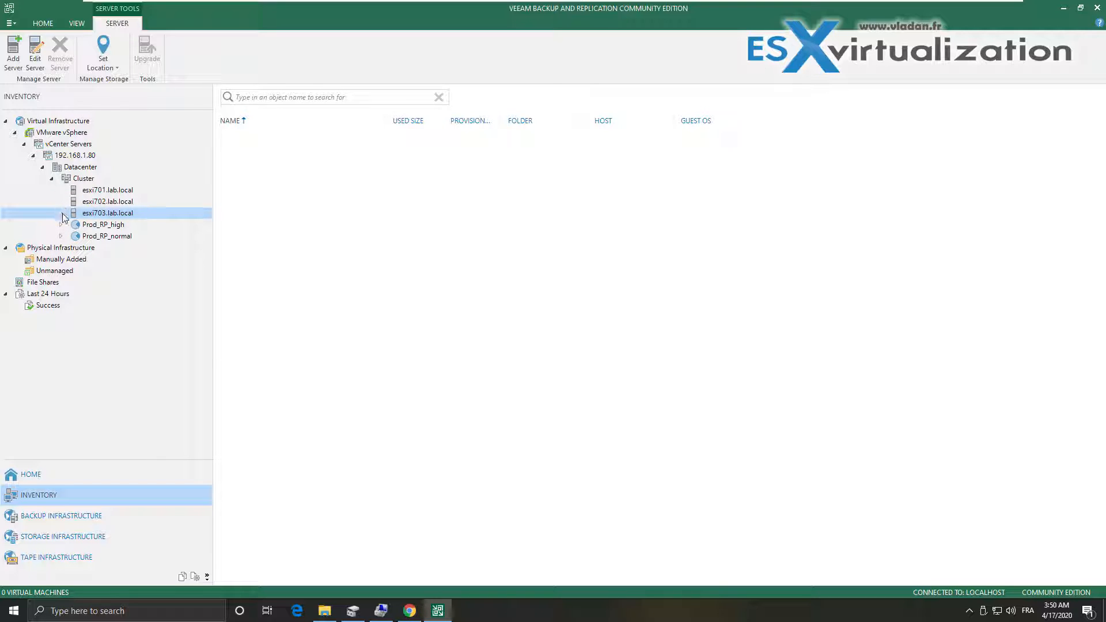
left_click(94, 228)
left_click(96, 238)
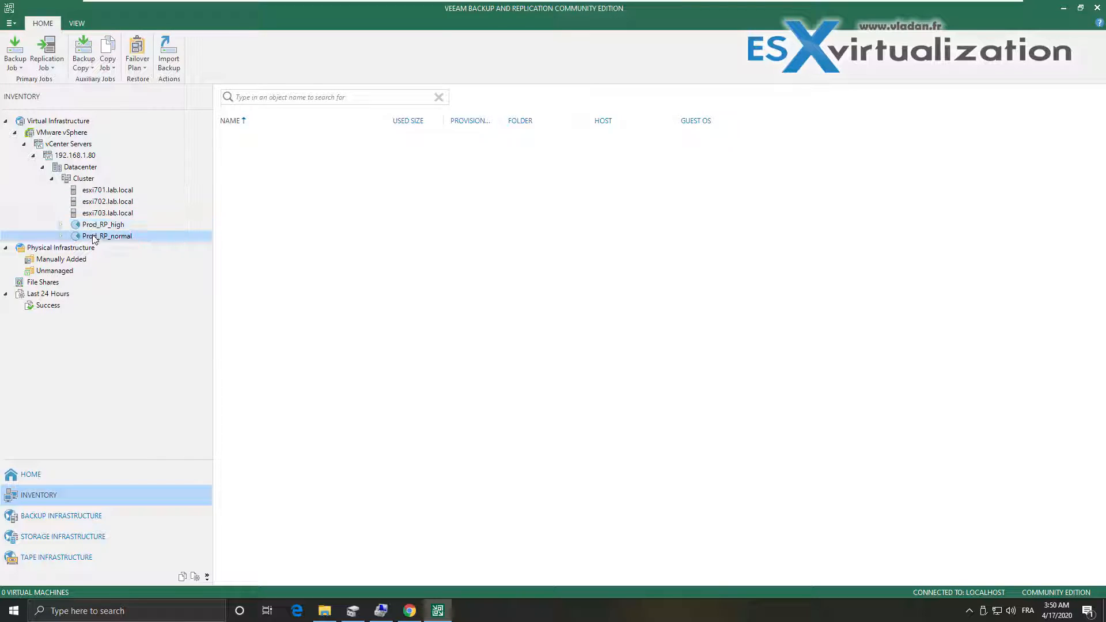
left_click(87, 179)
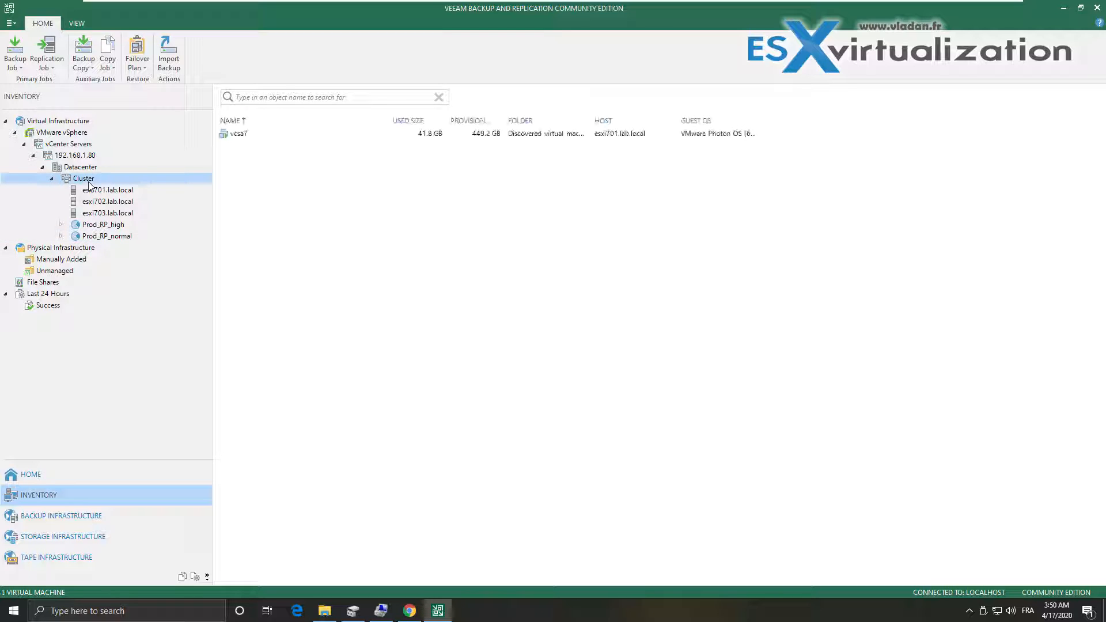
left_click(254, 135)
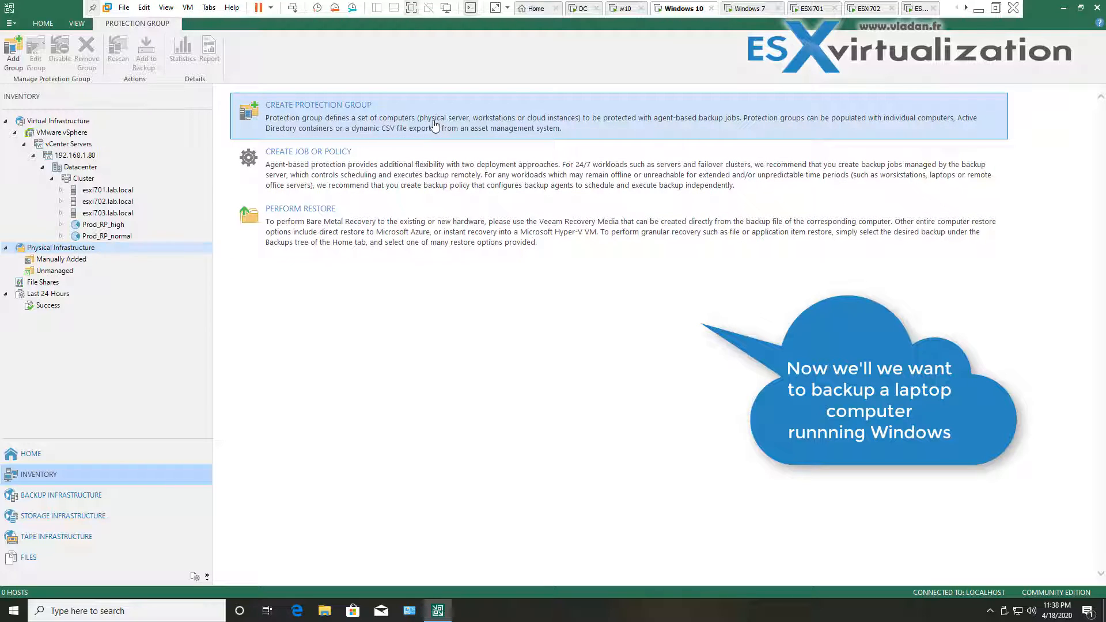
Name the new protection group HomePCs and make it a group of individual computers
left_click(435, 125)
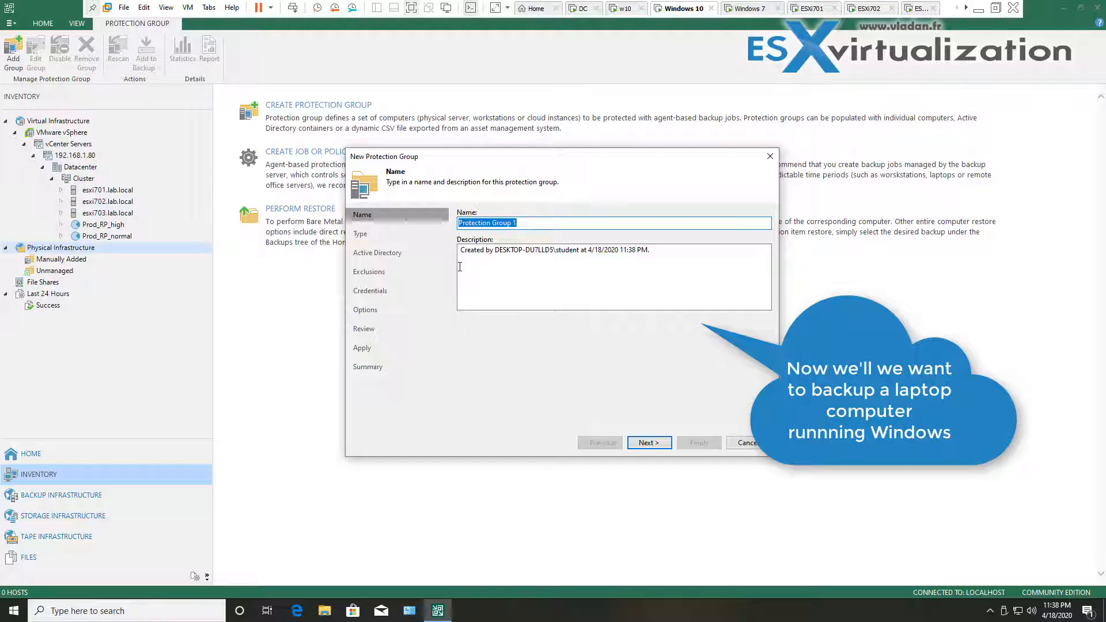
type("Hom")
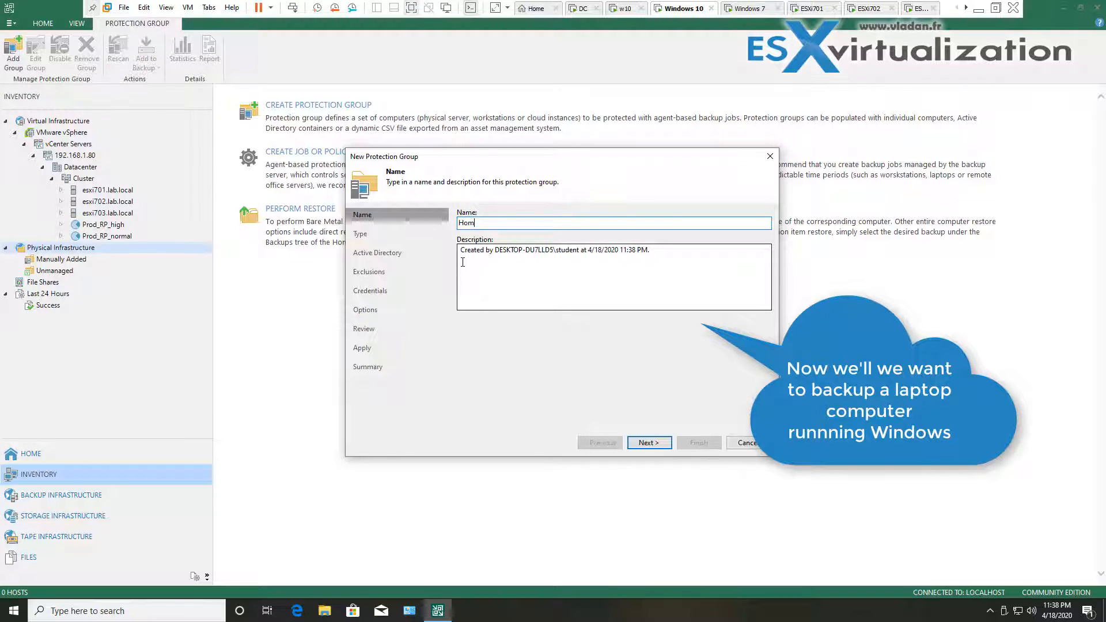
type("ePCs")
left_click(646, 442)
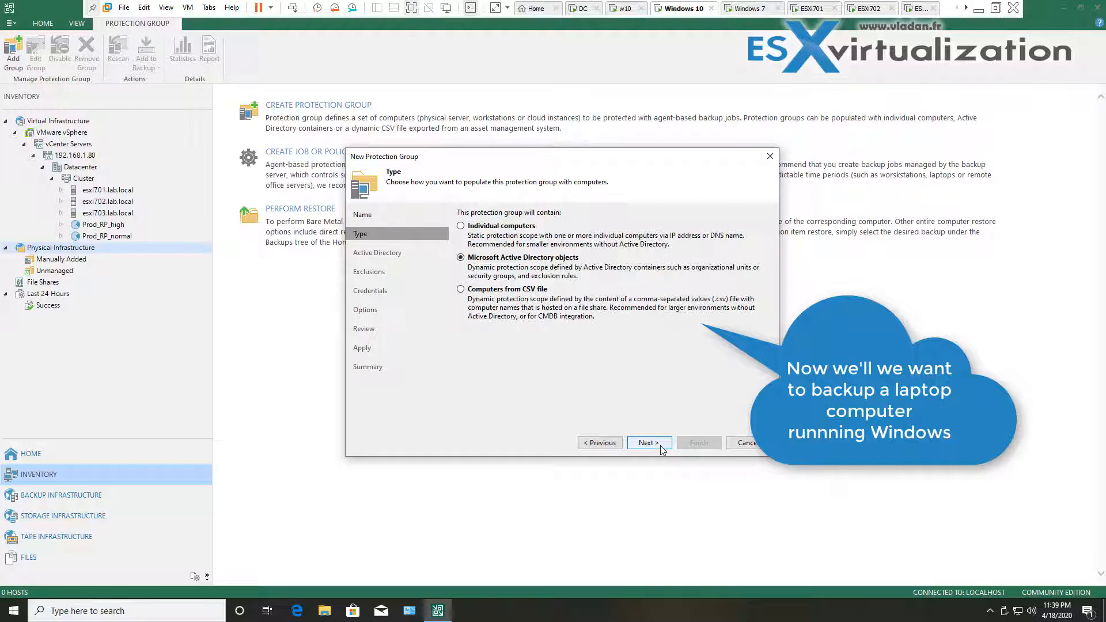
left_click(463, 227)
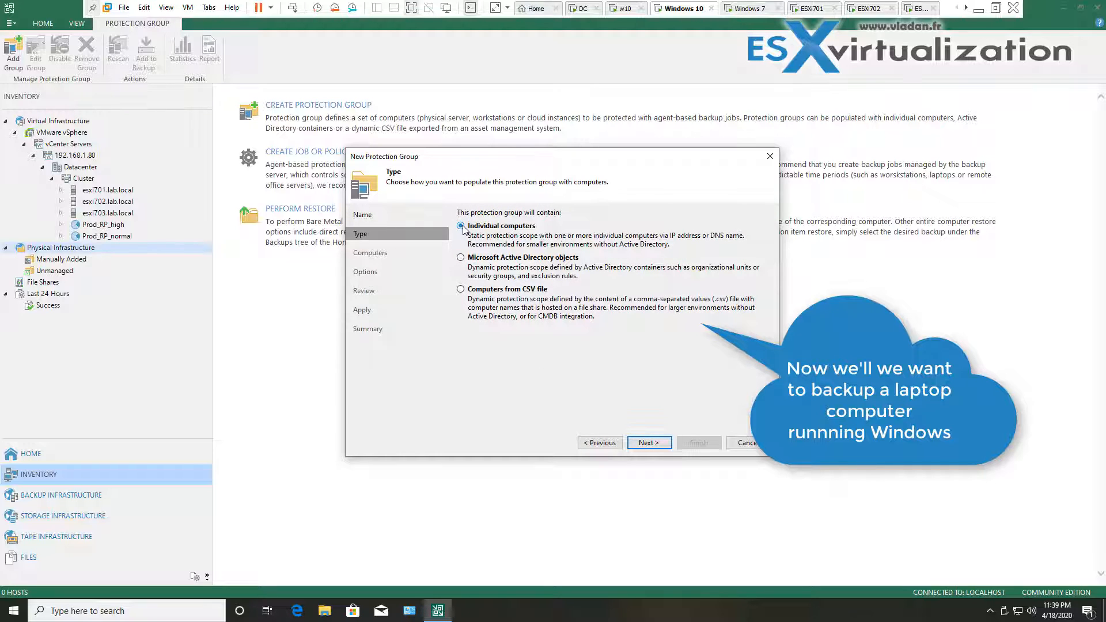
left_click(645, 442)
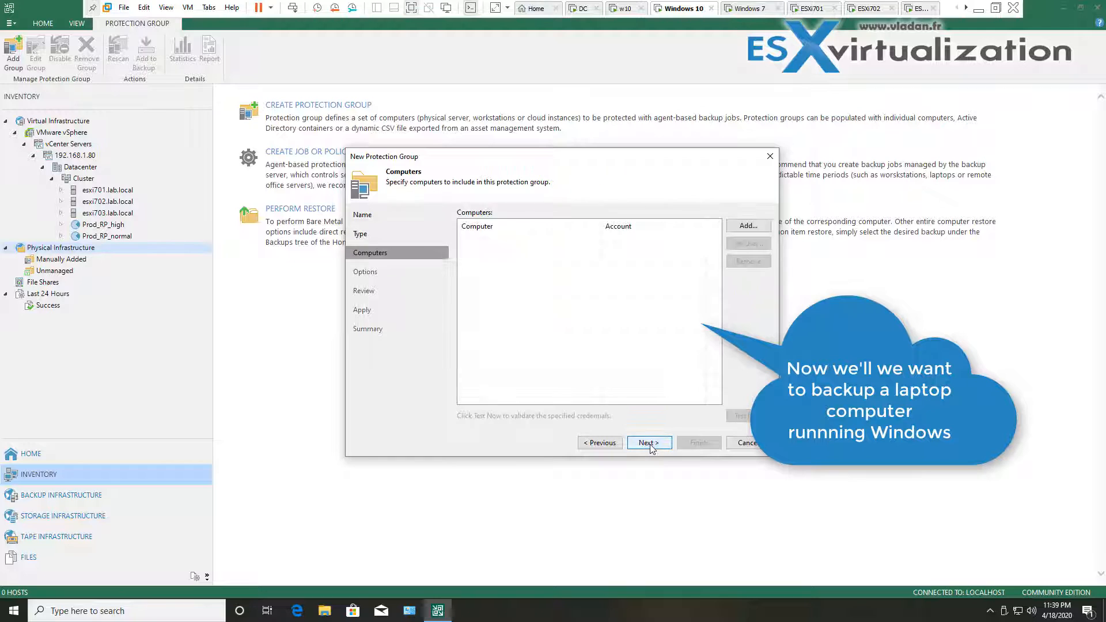
Enter Windows7 as the host name of the computer to add
left_click(742, 231)
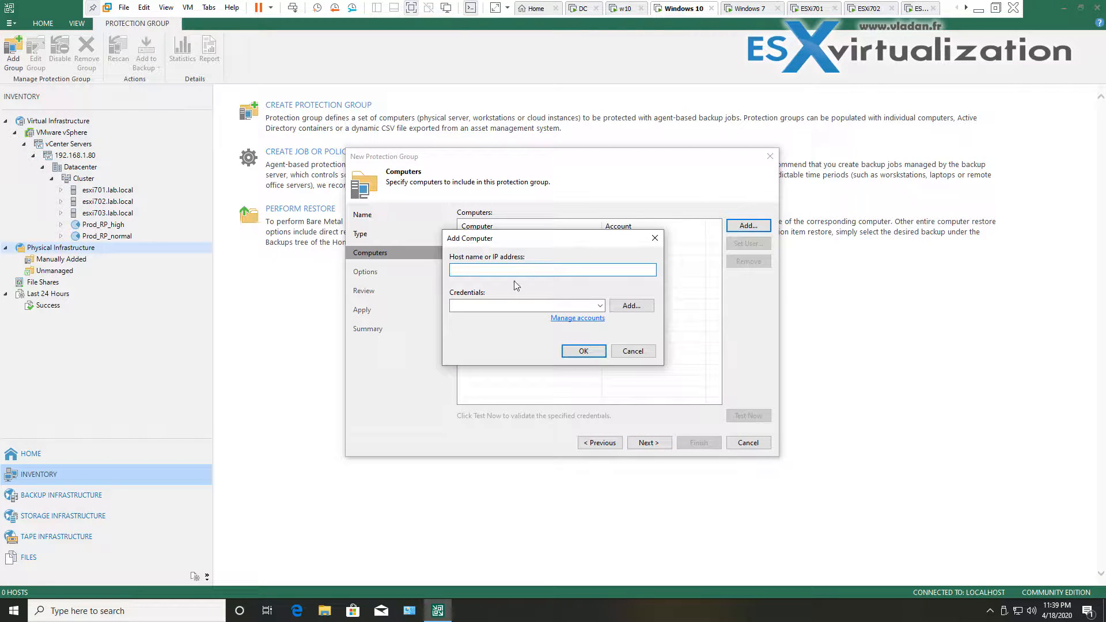
type("Windows")
Create new standard Windows account credentials and add Windows7 to the group with them
left_click(514, 305)
left_click(546, 305)
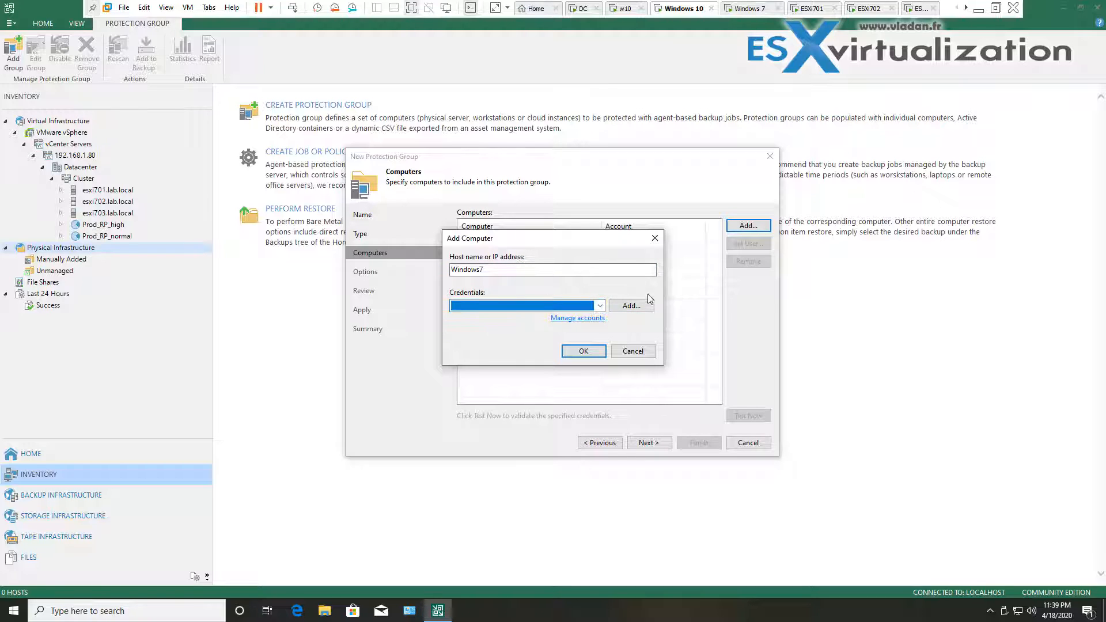
left_click(632, 305)
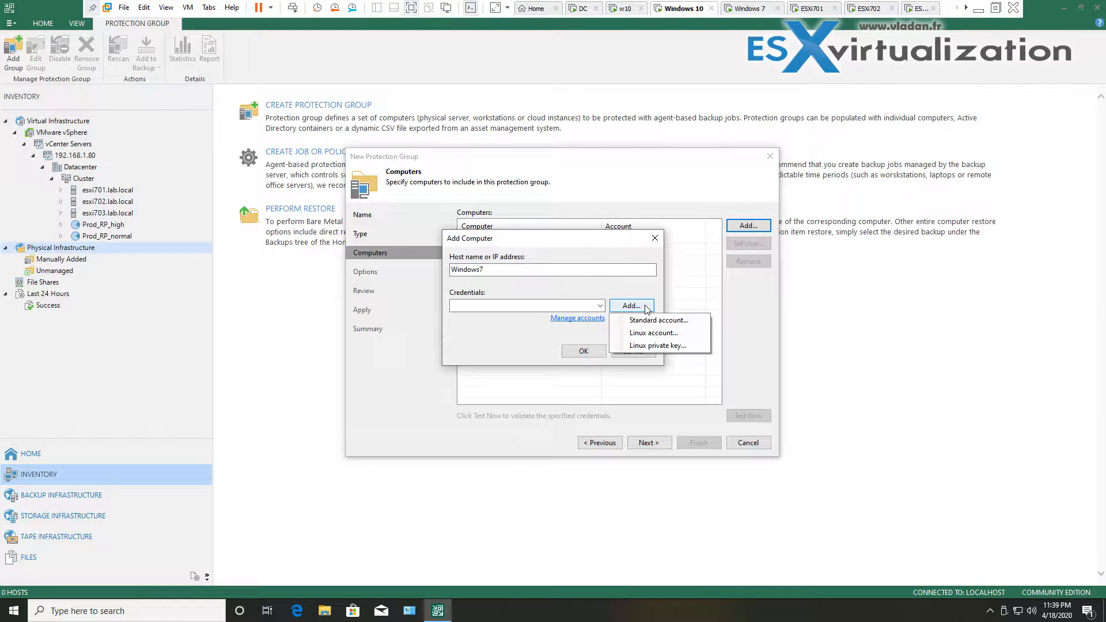
left_click(691, 321)
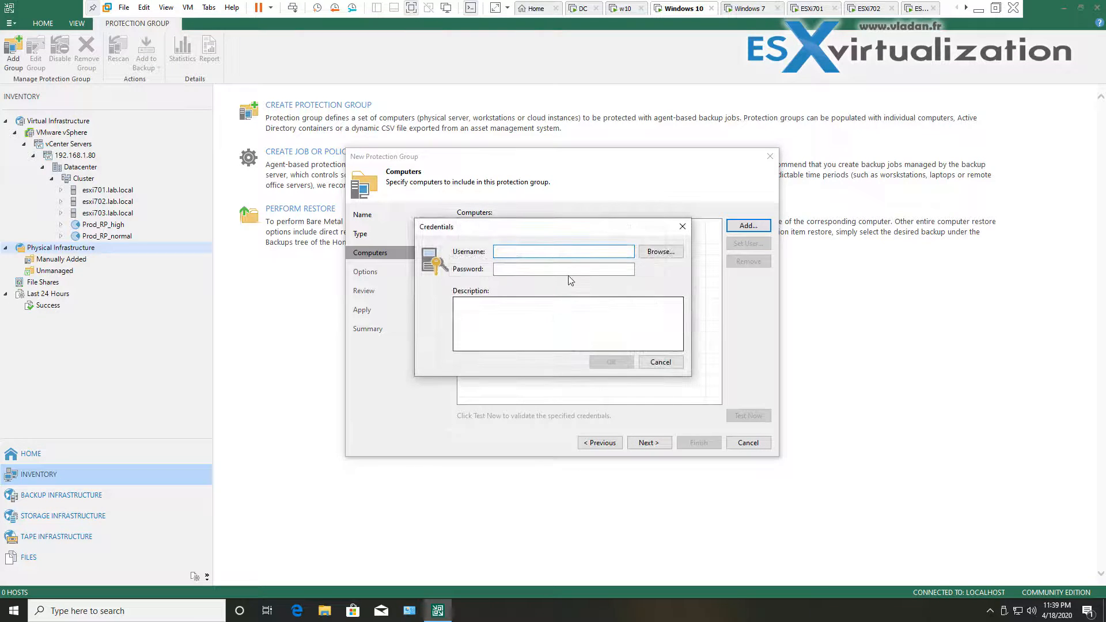
type("windows")
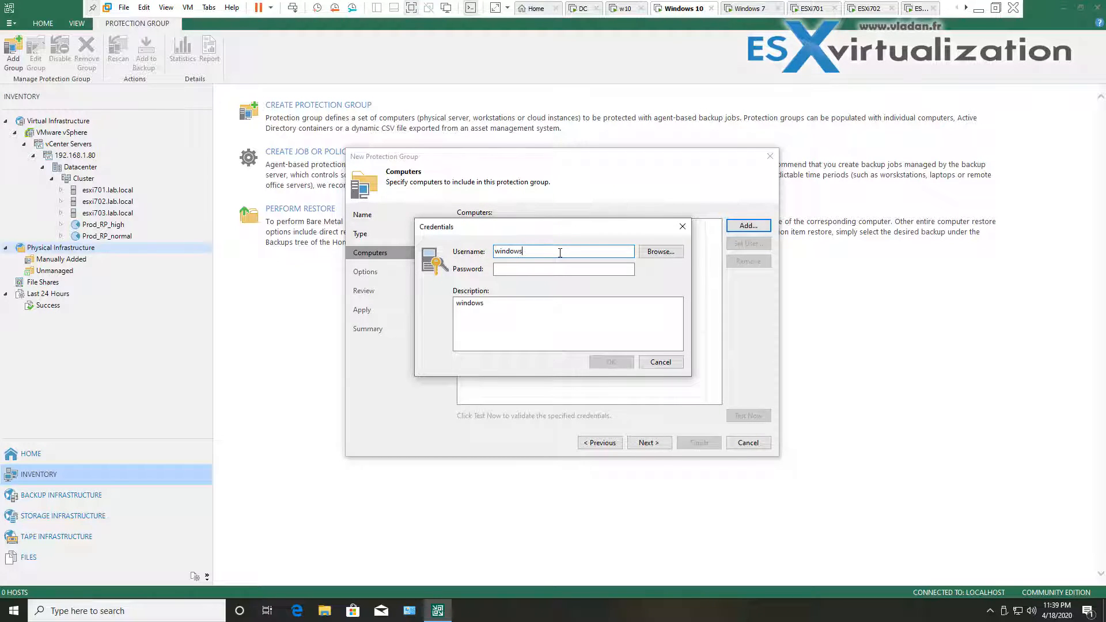
type("7\\student")
left_click(542, 269)
type("●●●●●●●●●●●")
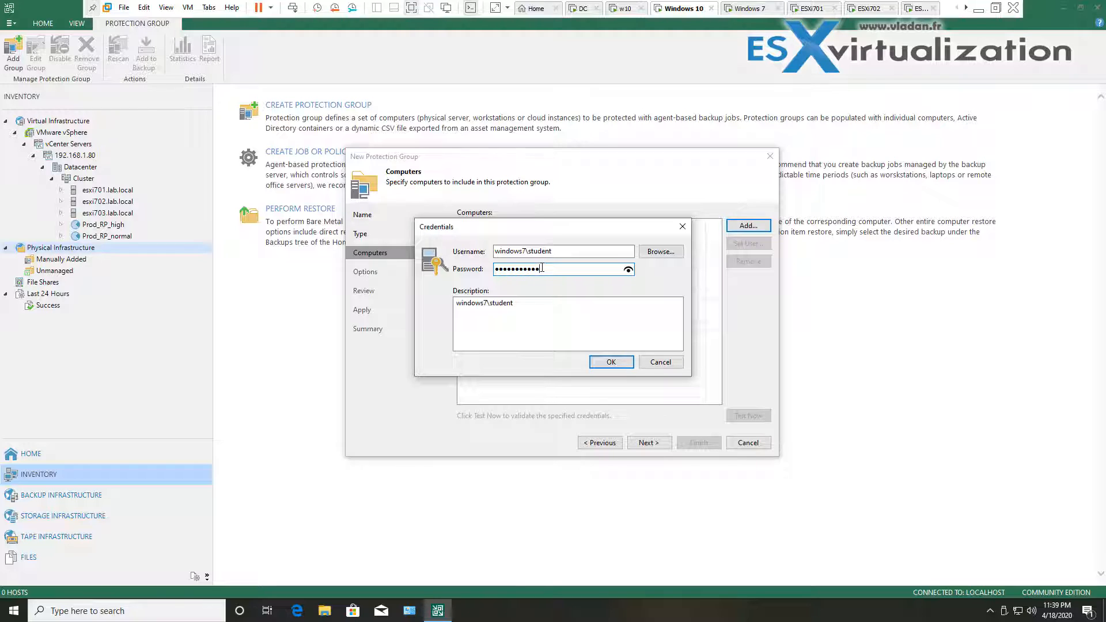
left_click(605, 363)
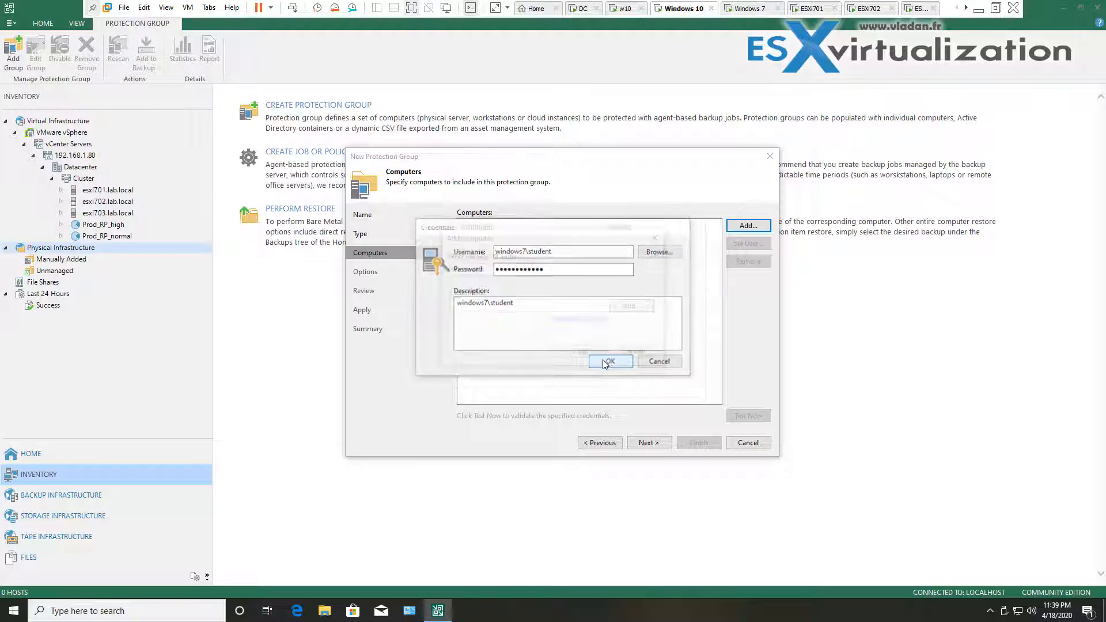
left_click(579, 357)
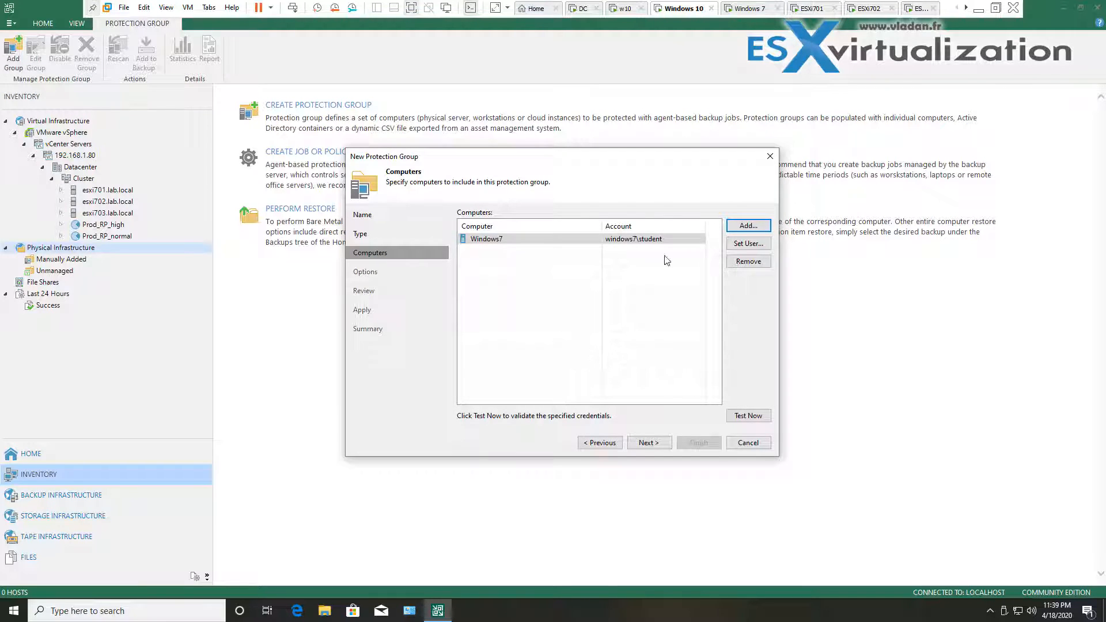
Test the Windows7 credentials, check its test log, and continue to the discovery and deployment options
left_click(746, 415)
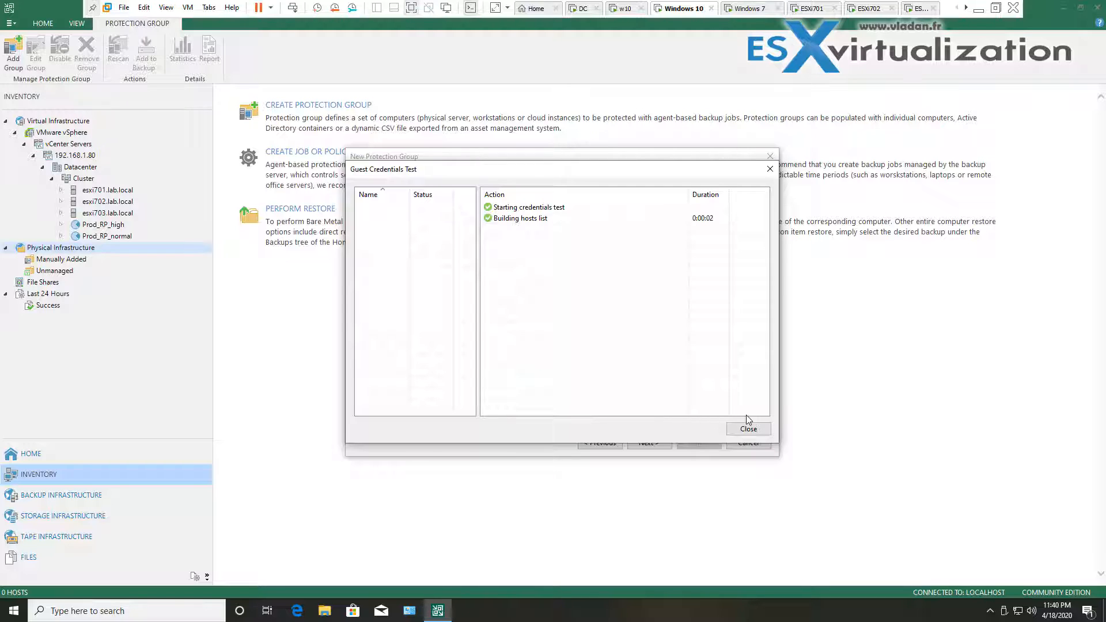
left_click(369, 207)
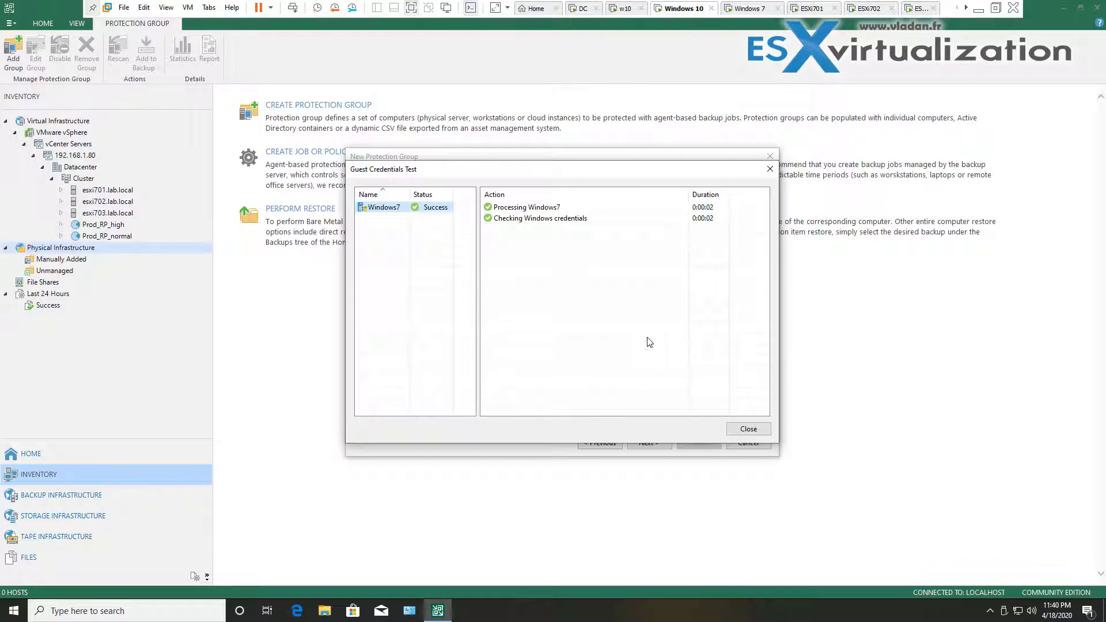
left_click(743, 429)
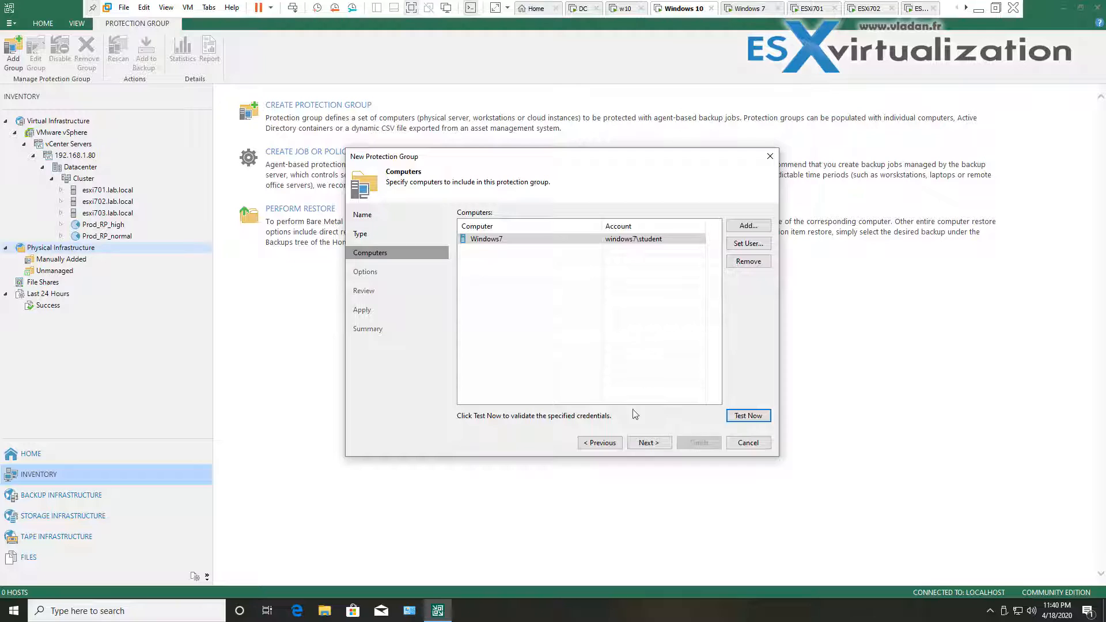
left_click(665, 447)
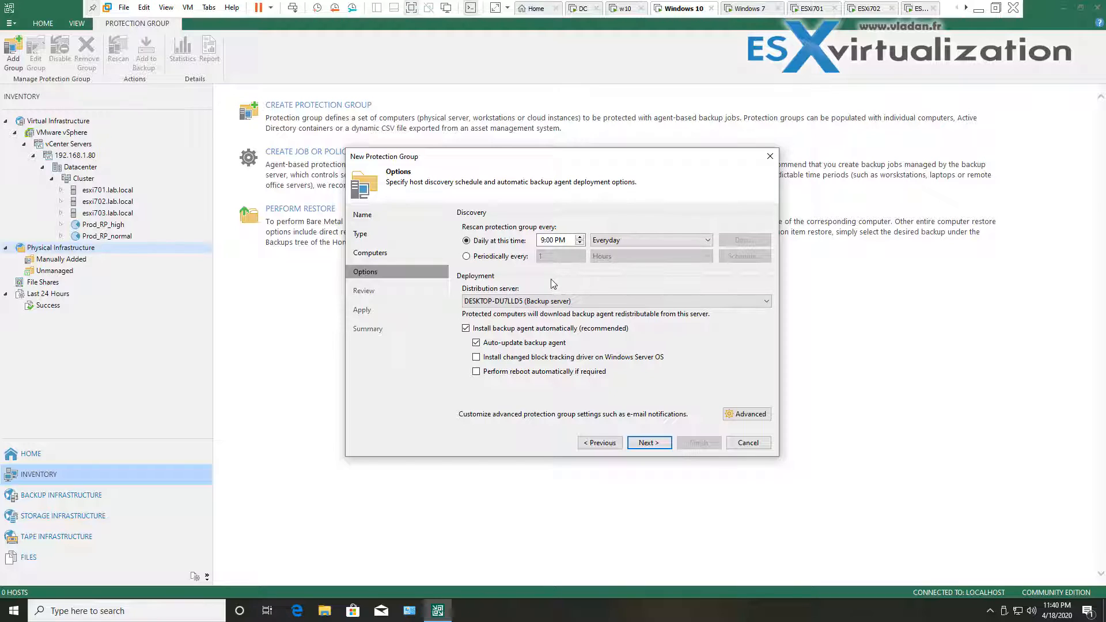
Apply the HomePCs group settings and finish the wizard with discovery running
left_click(665, 445)
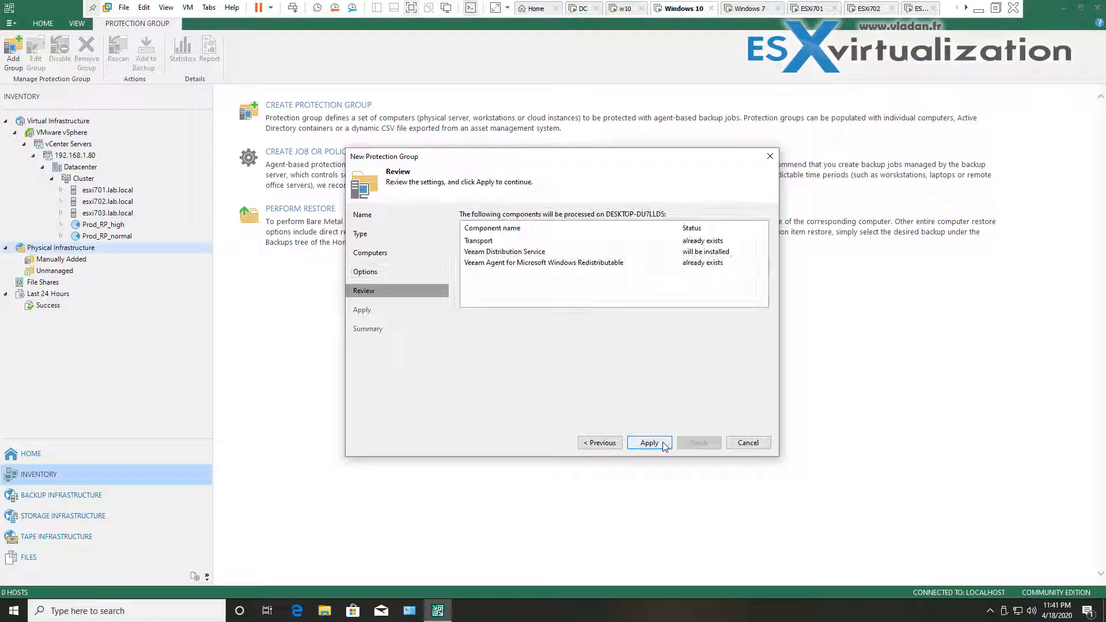
left_click(663, 444)
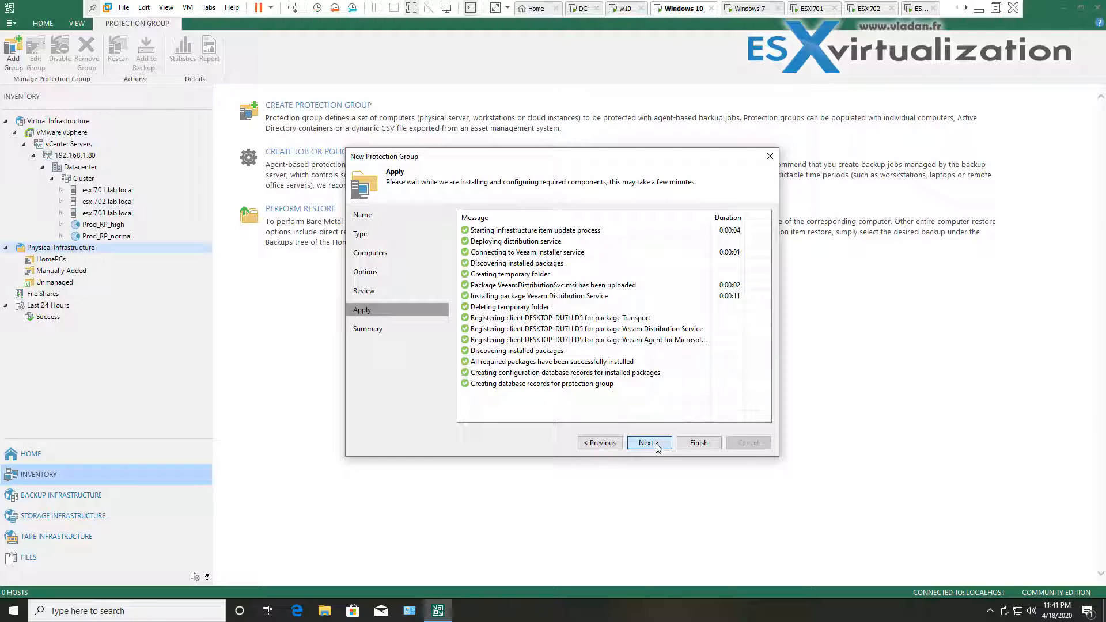
left_click(648, 443)
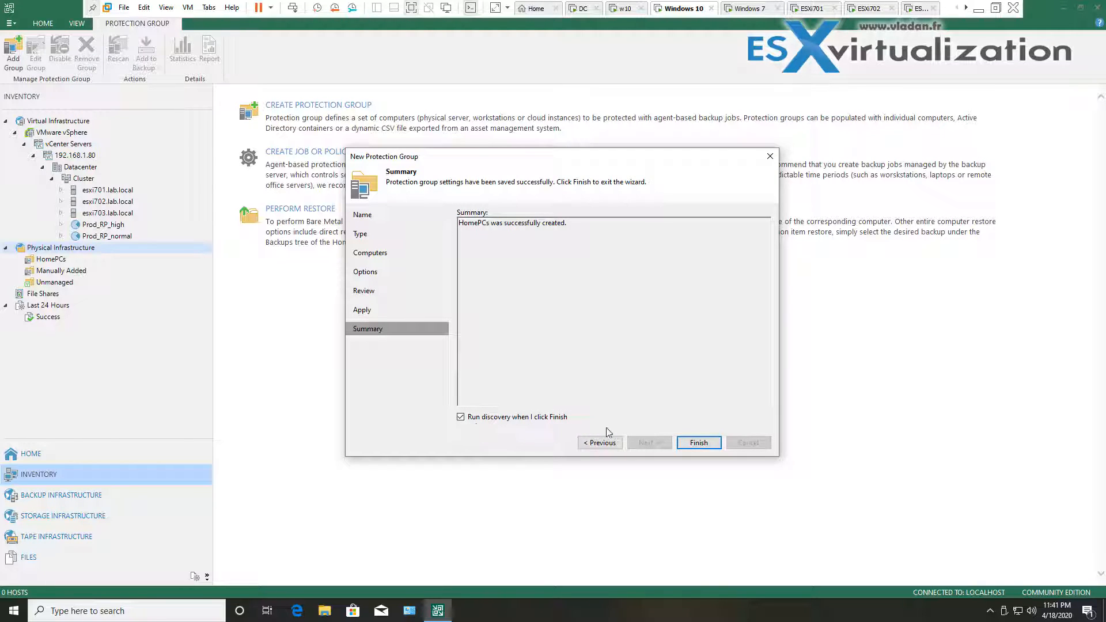
left_click(697, 443)
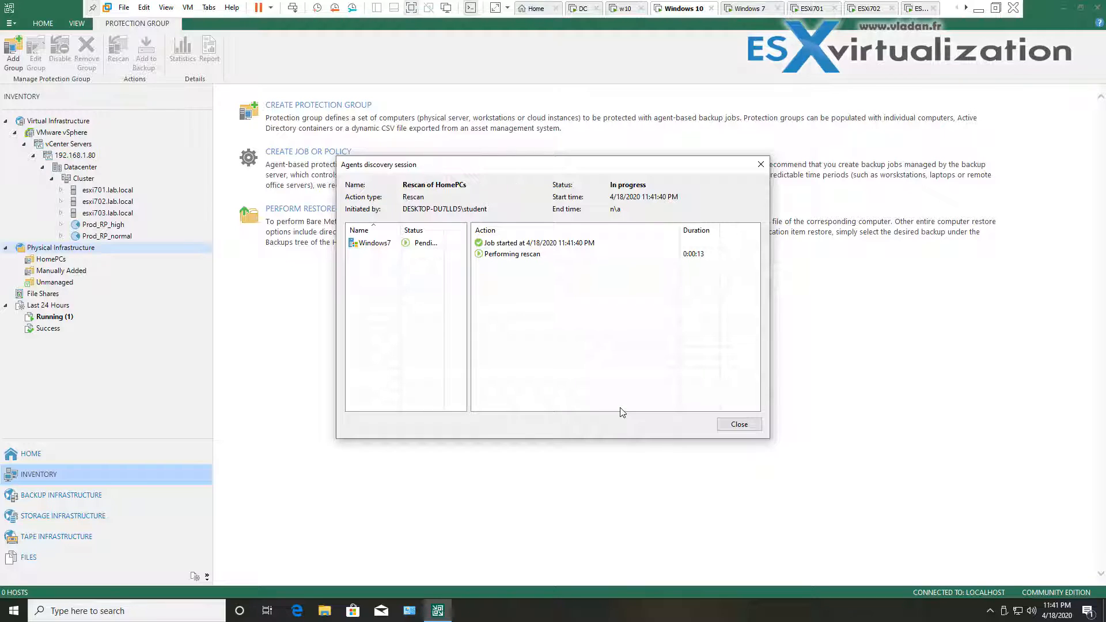
Follow Windows7's discovery log until the agent installs, then close the session window
left_click(375, 246)
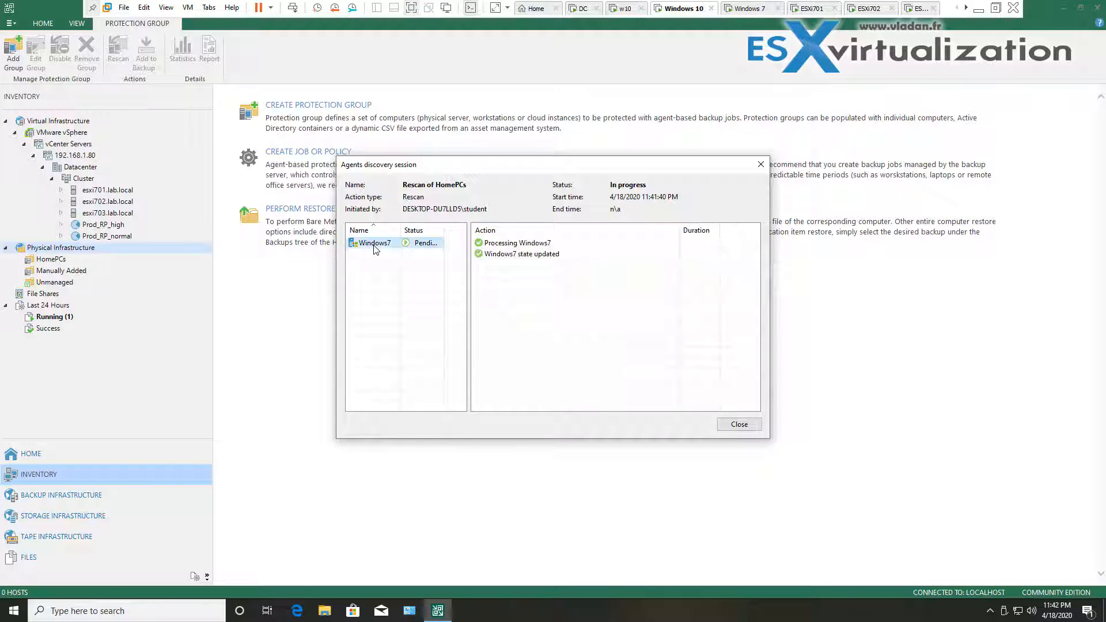
left_click_drag(398, 229, 454, 228)
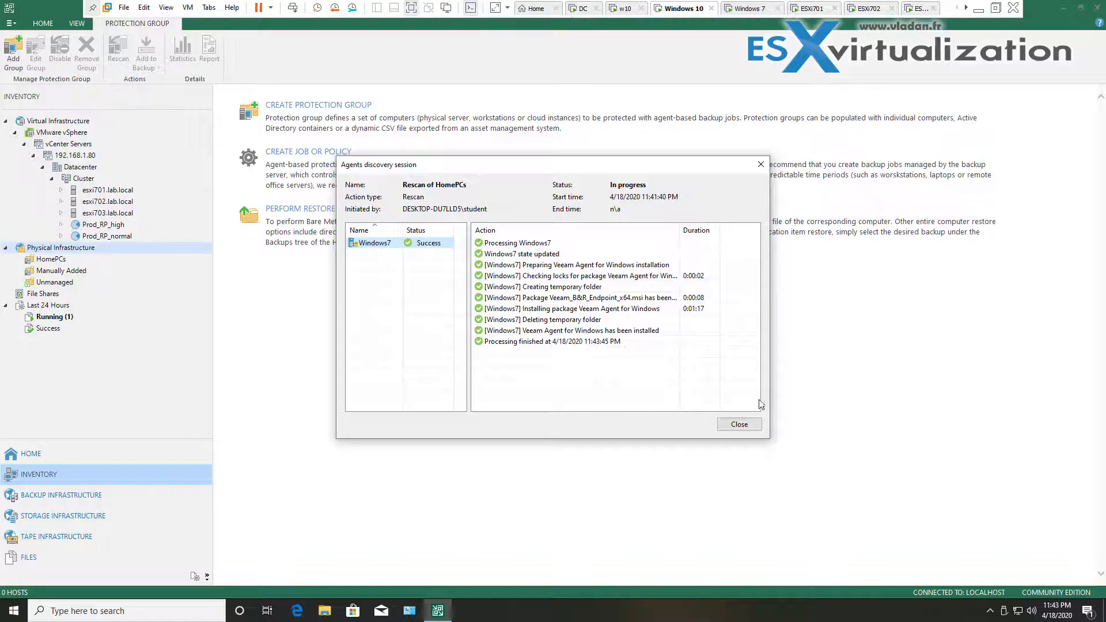
left_click(748, 425)
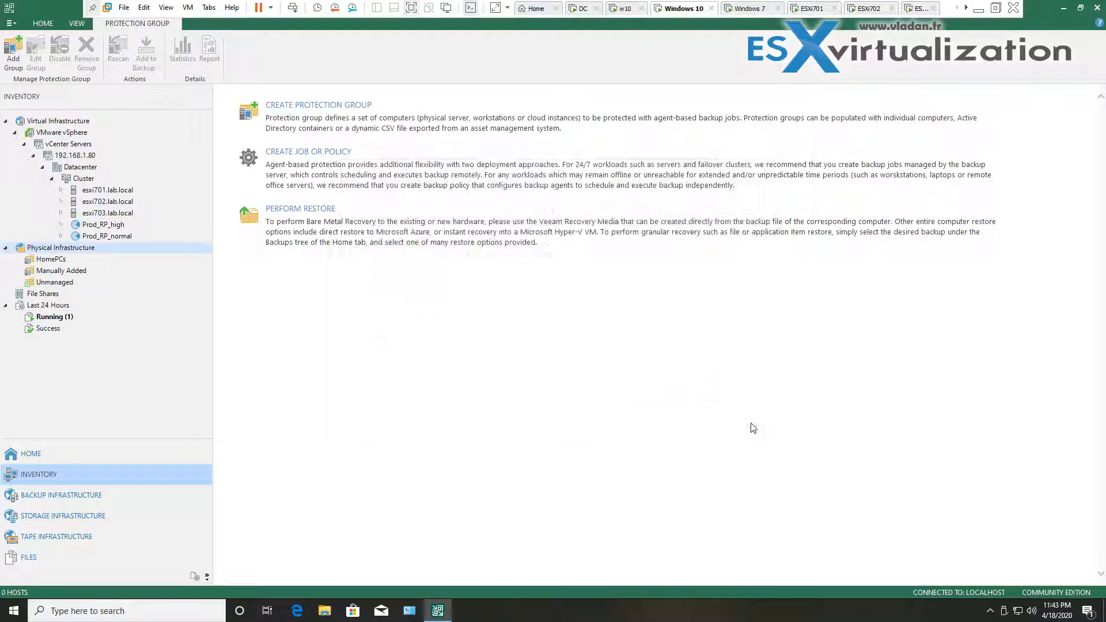
Check Windows7 and its actions in the HomePCs group, then go to the empty Home jobs view
left_click(68, 320)
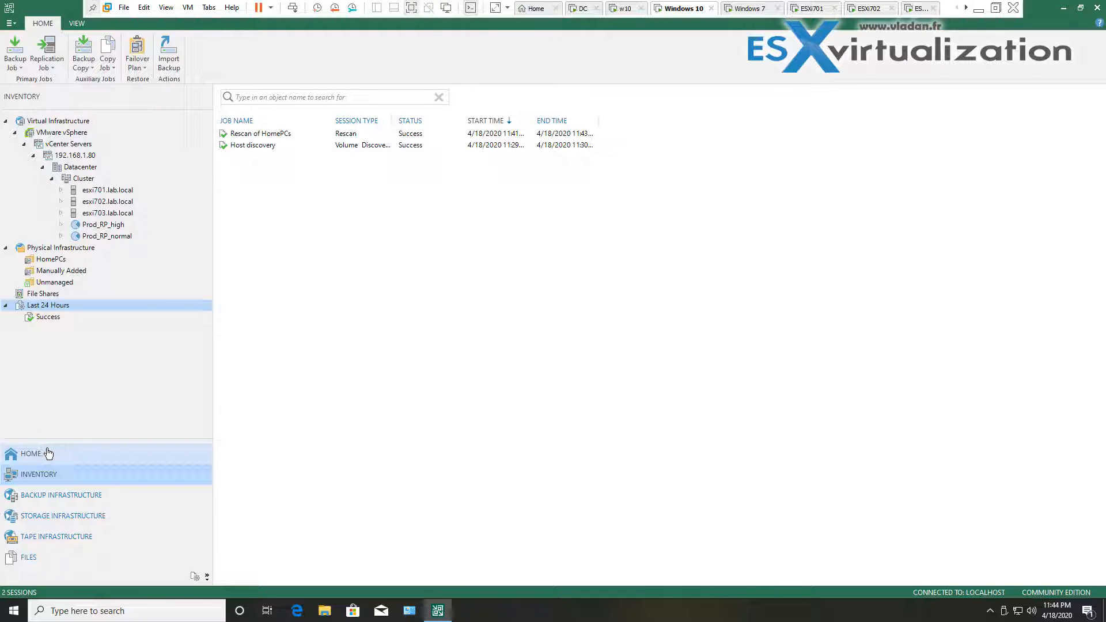
left_click(61, 260)
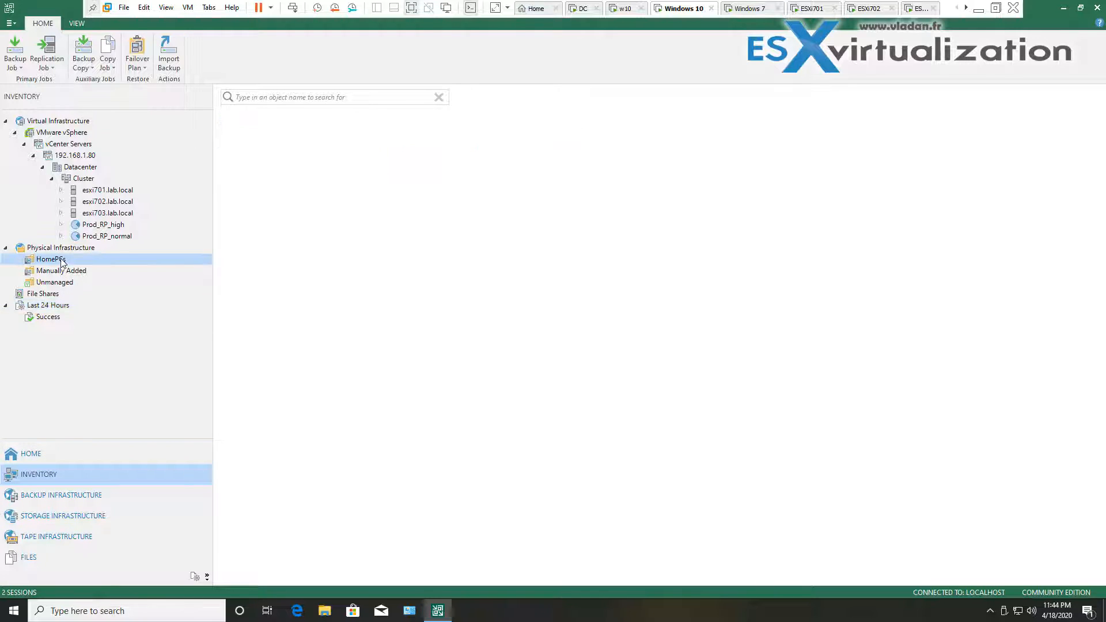
left_click(245, 136)
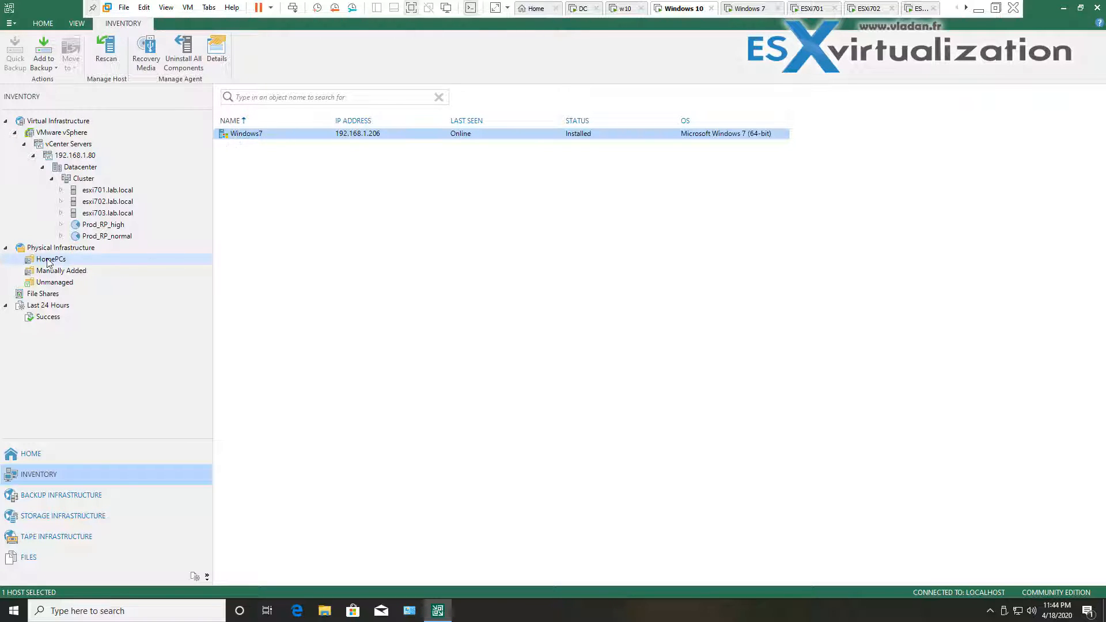
right_click(256, 156)
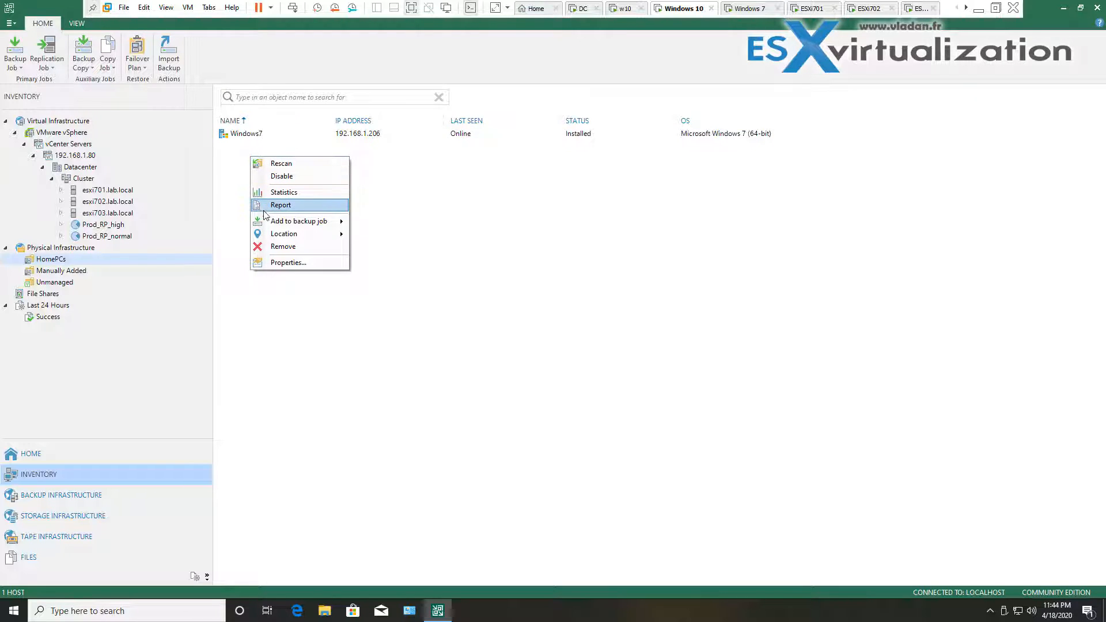
mouse_move(263, 238)
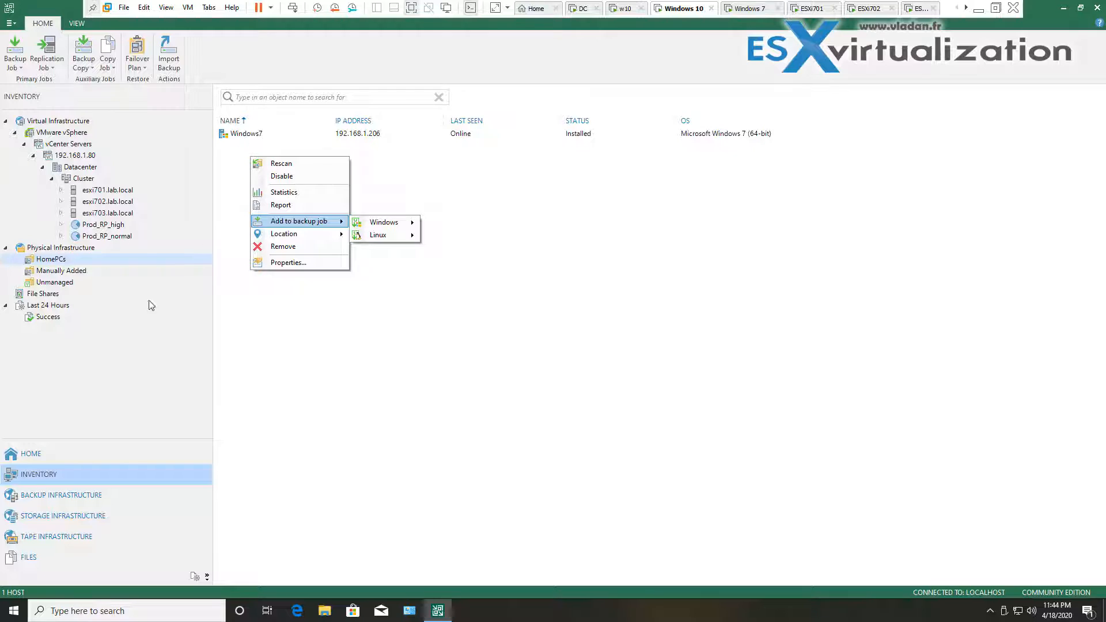
left_click(144, 366)
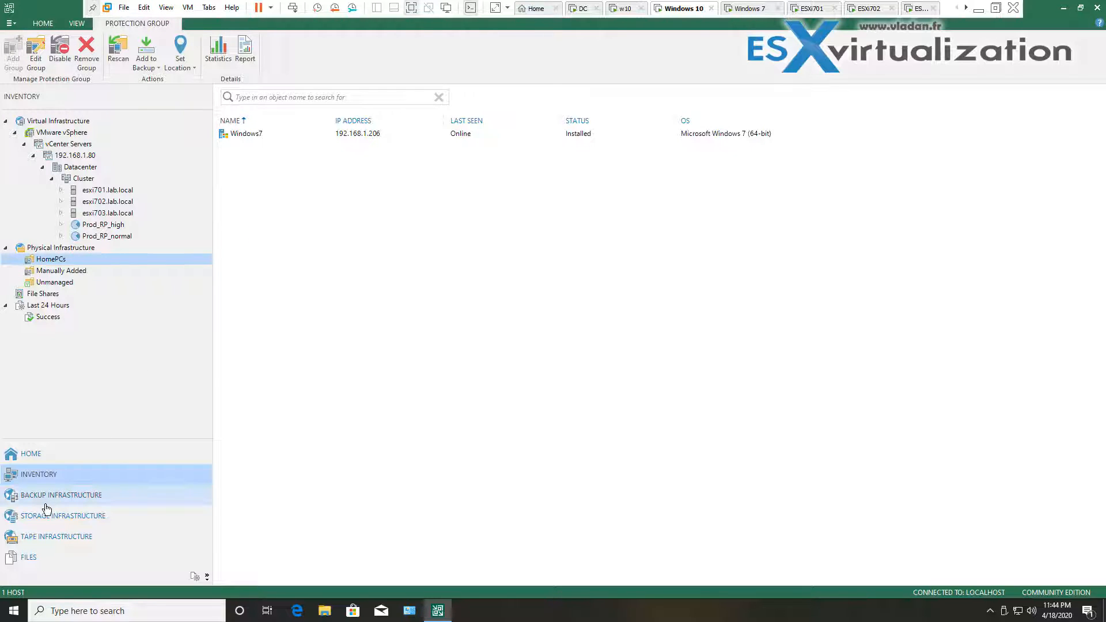
left_click(42, 455)
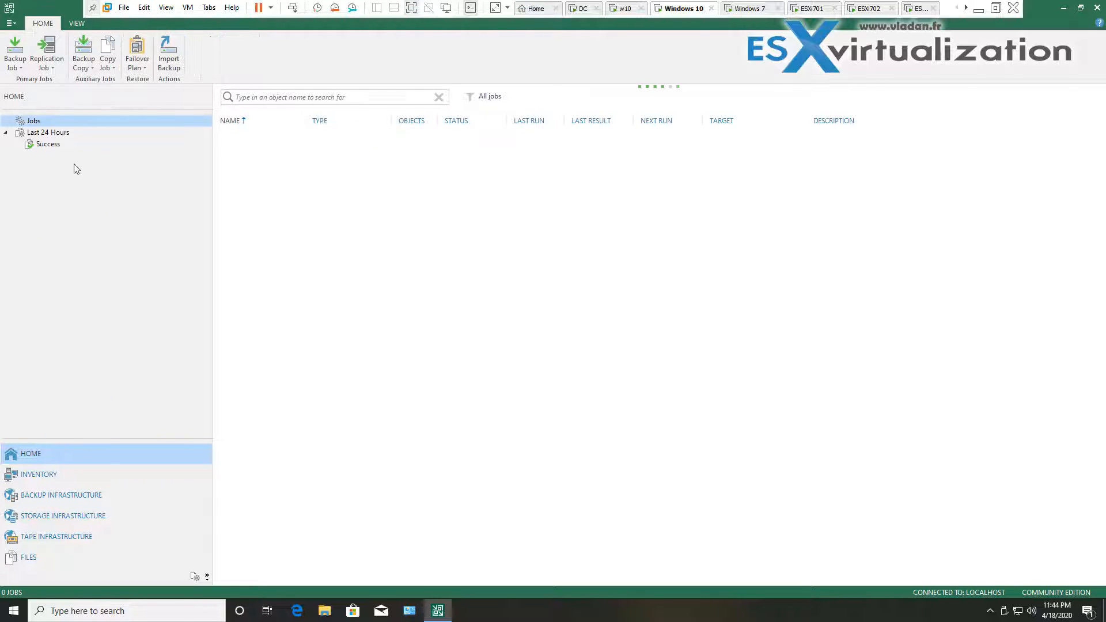
Start a new Windows workstation agent backup job named 'HomePcs backup'
right_click(259, 150)
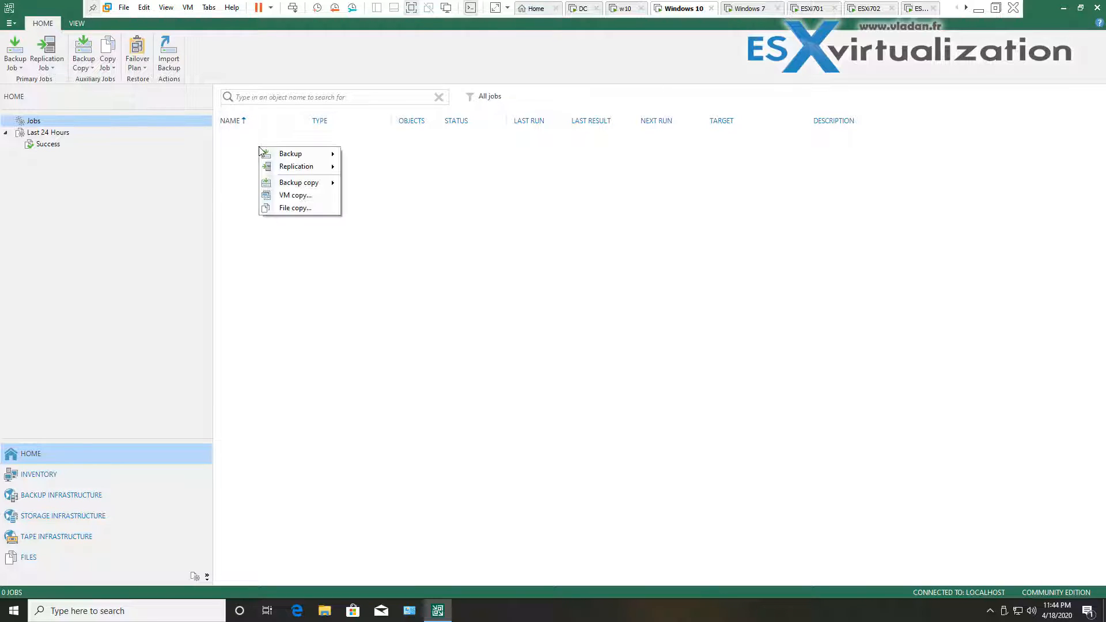
mouse_move(294, 156)
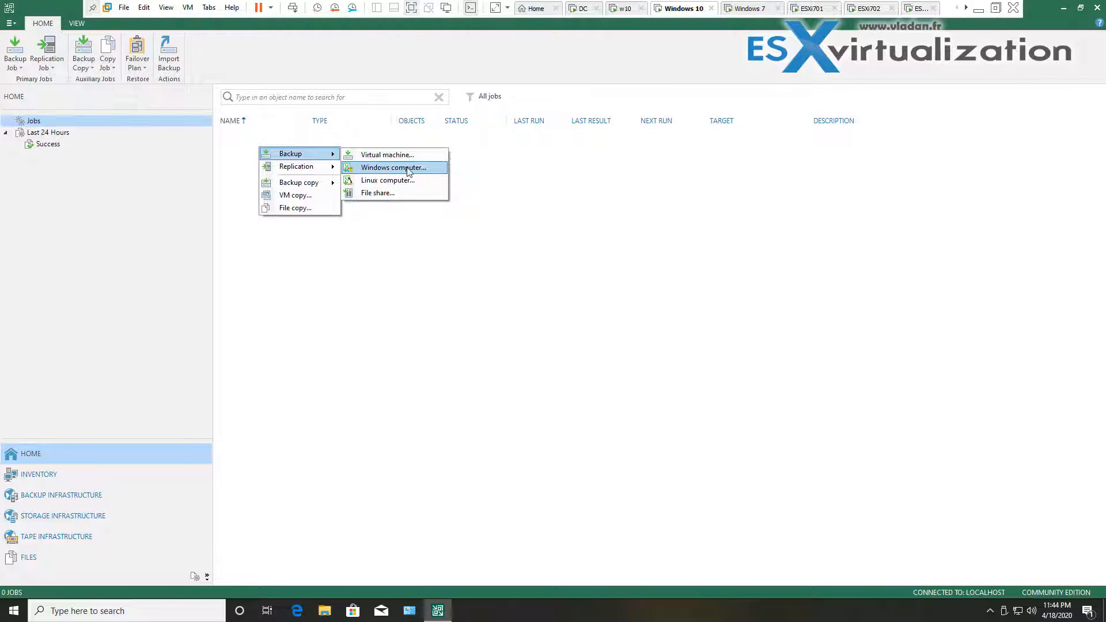
left_click(427, 172)
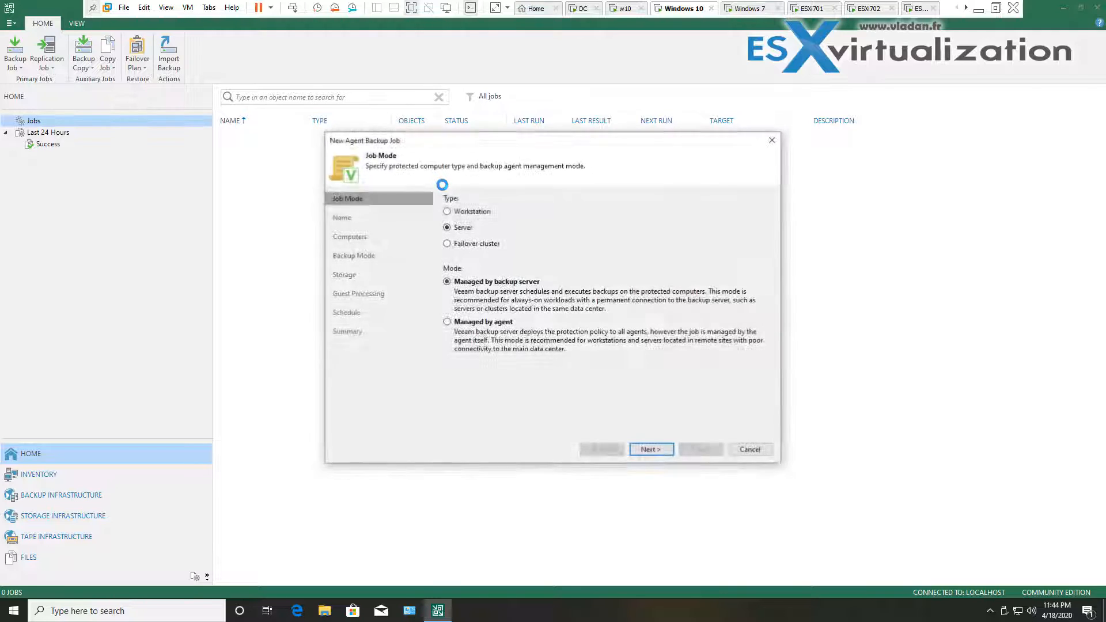
left_click(447, 212)
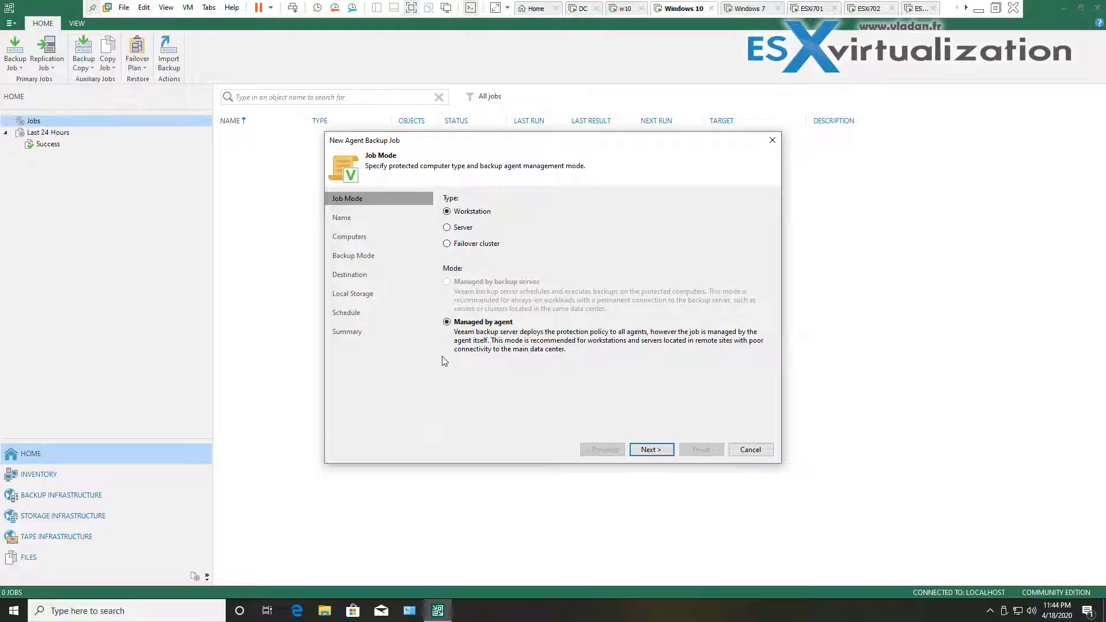
left_click(651, 450)
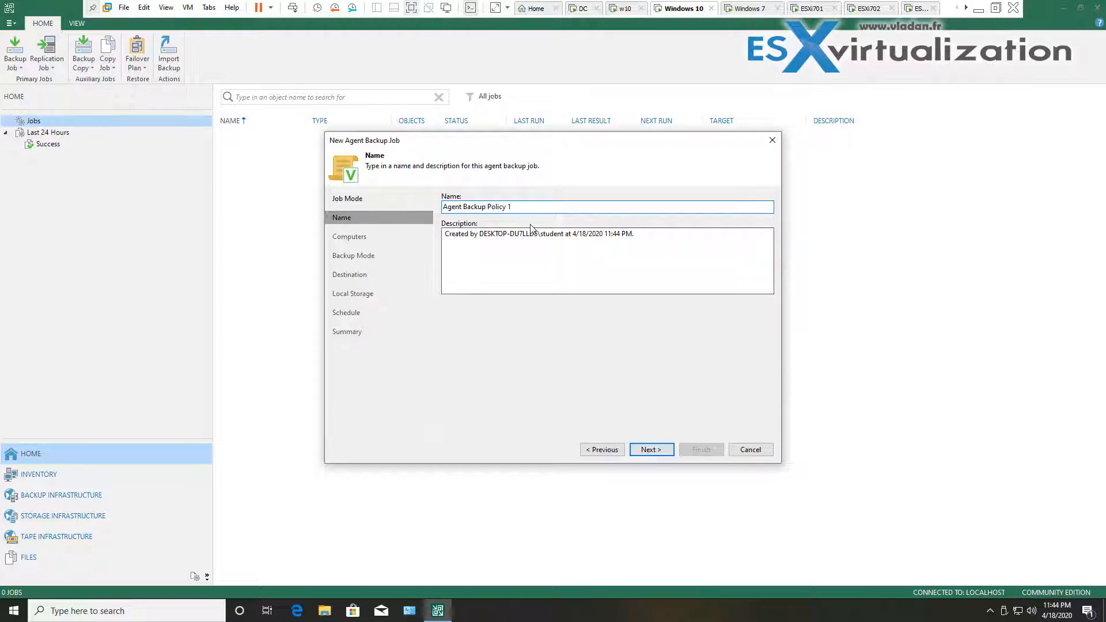
left_click_drag(523, 206, 405, 216)
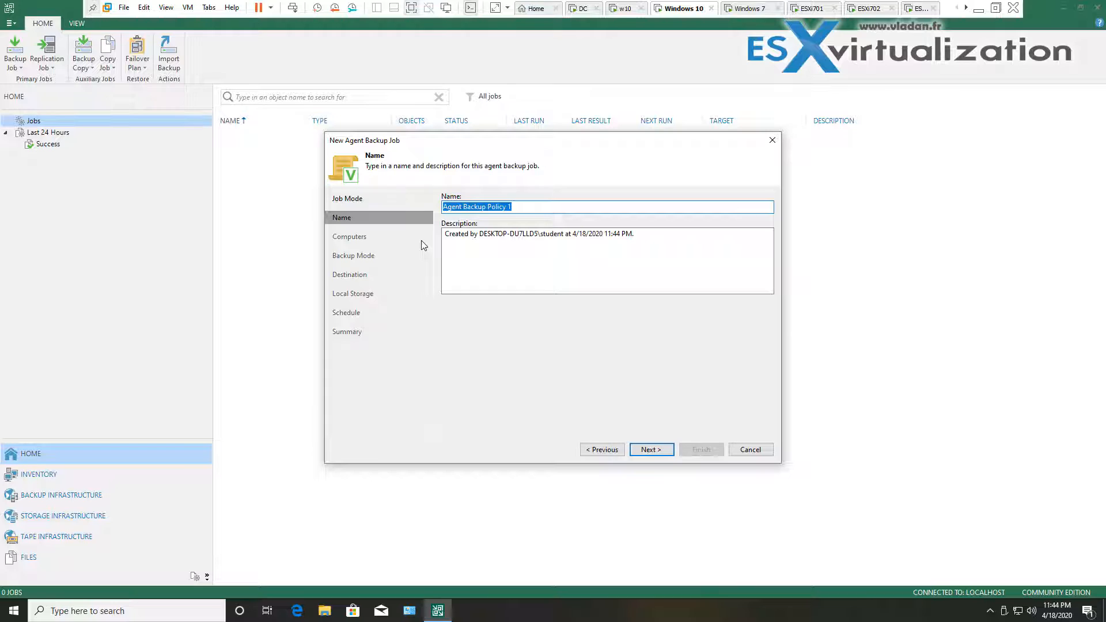
type("Home")
type("Pcs backup")
Add the HomePCs protection group to the job's protected computers
left_click(657, 451)
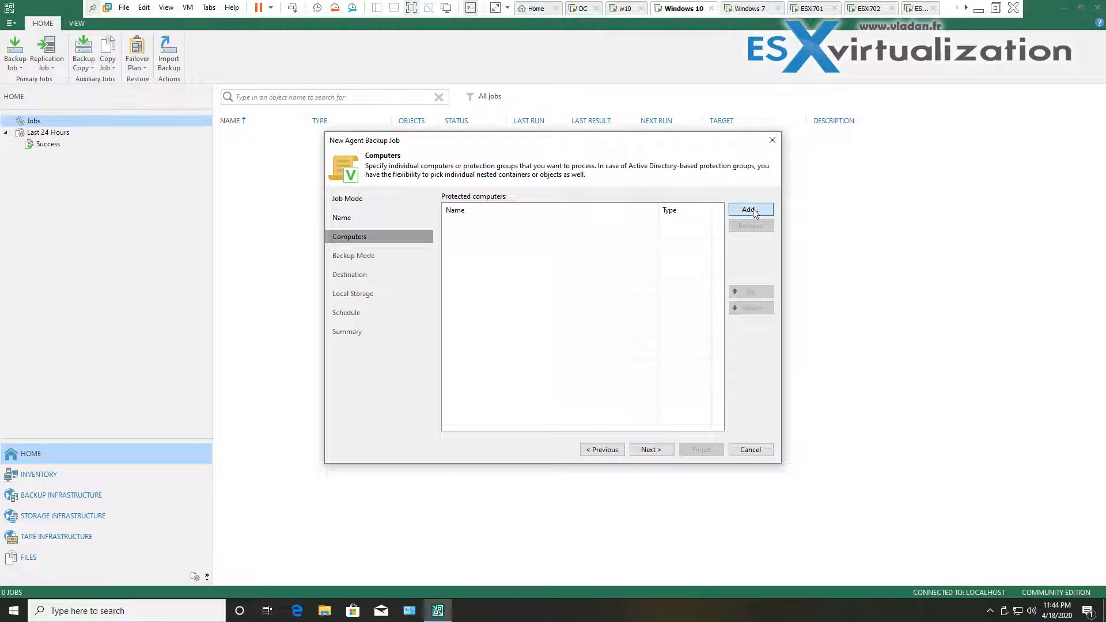
left_click(755, 212)
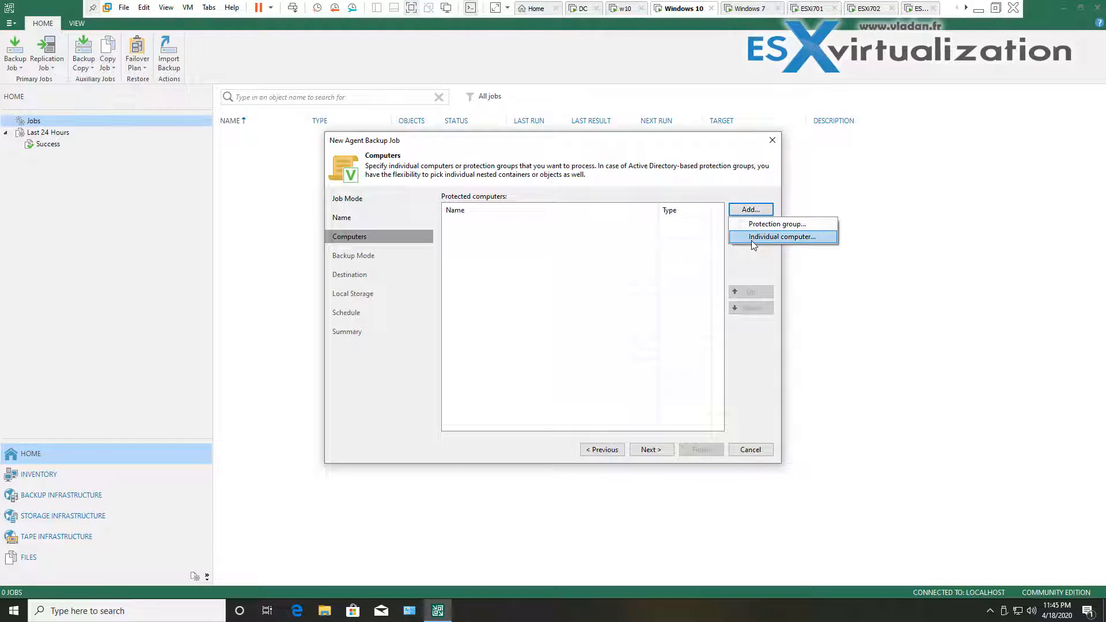
left_click(782, 224)
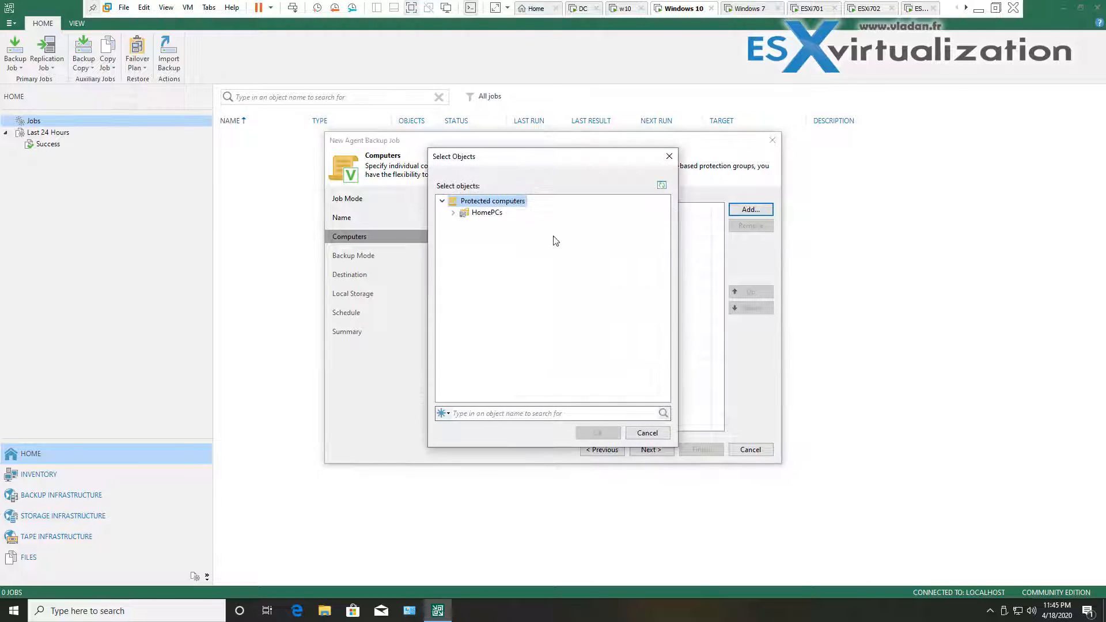
left_click(488, 214)
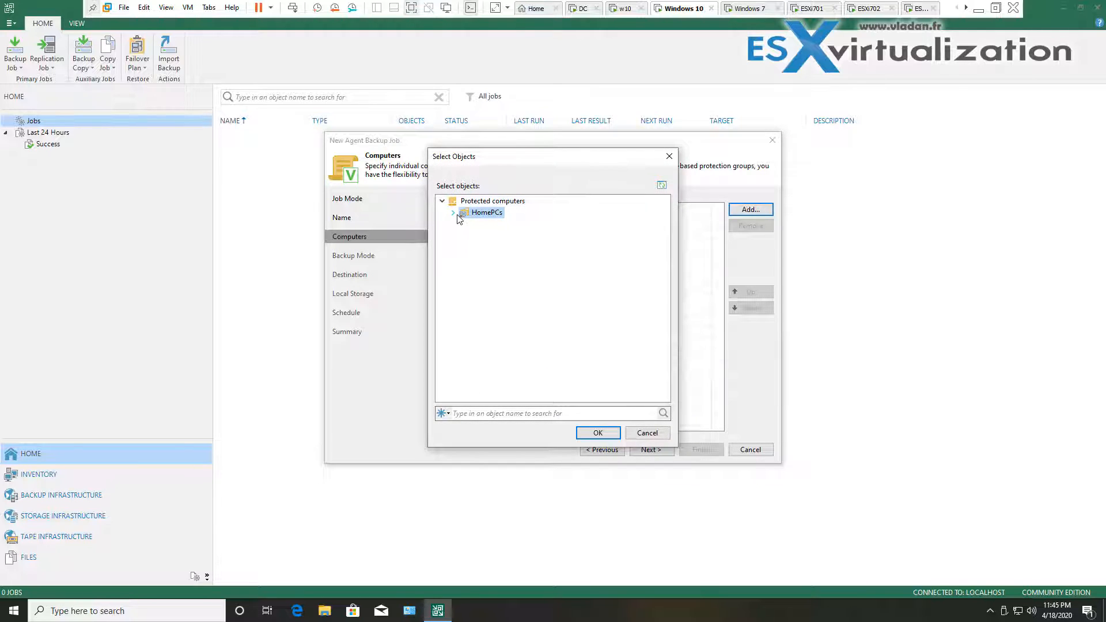
left_click(593, 433)
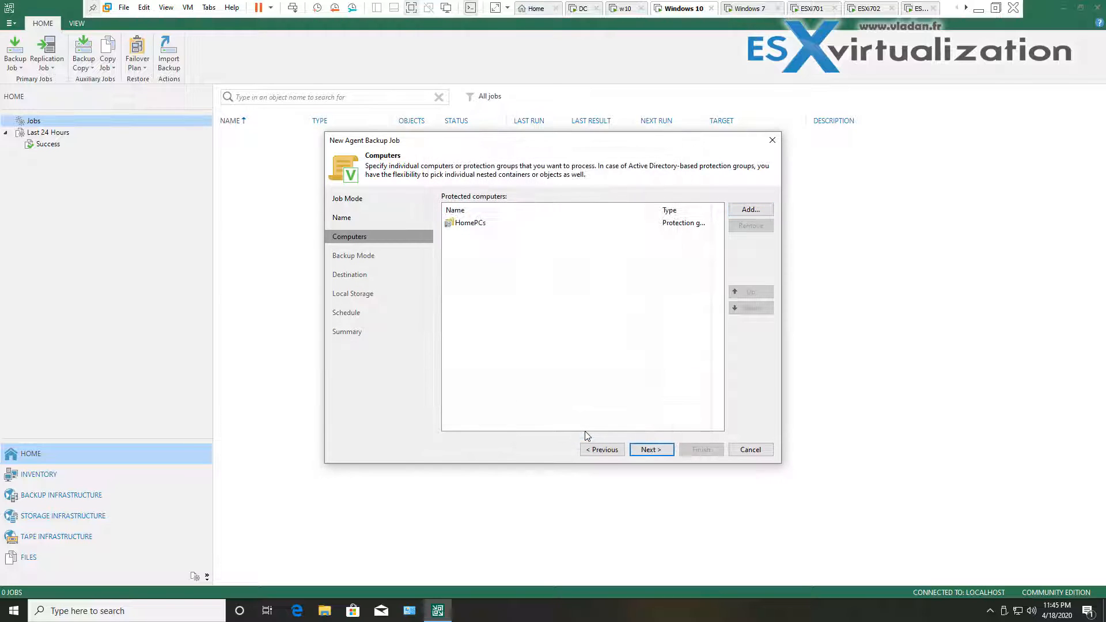
Choose volume-level backup of the operating system volume and continue to Destination
left_click(668, 454)
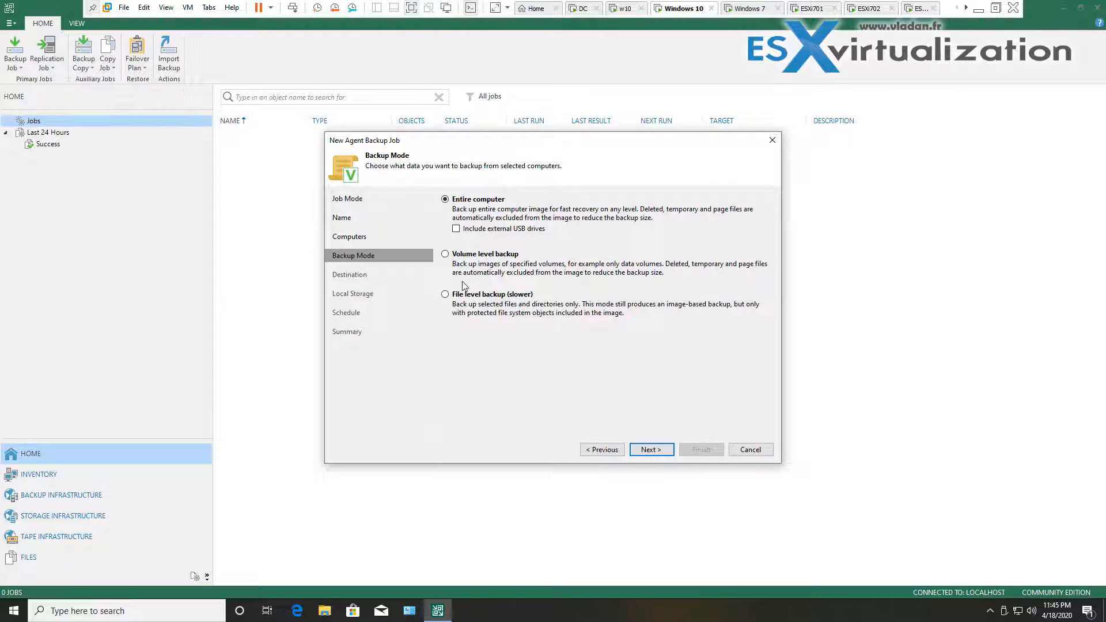
left_click(446, 255)
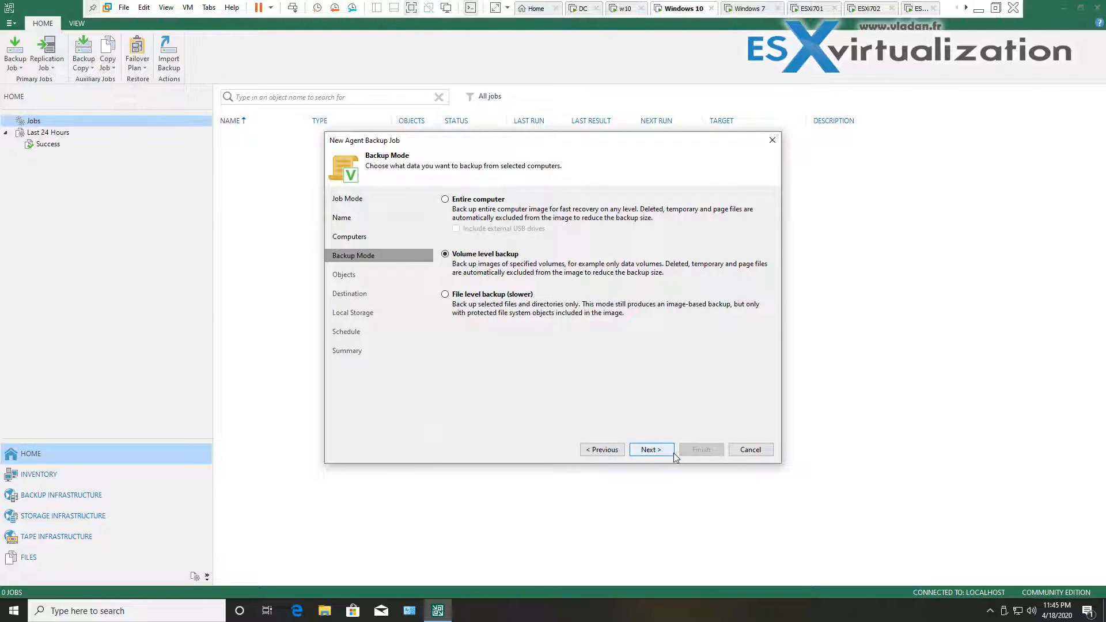
left_click(651, 449)
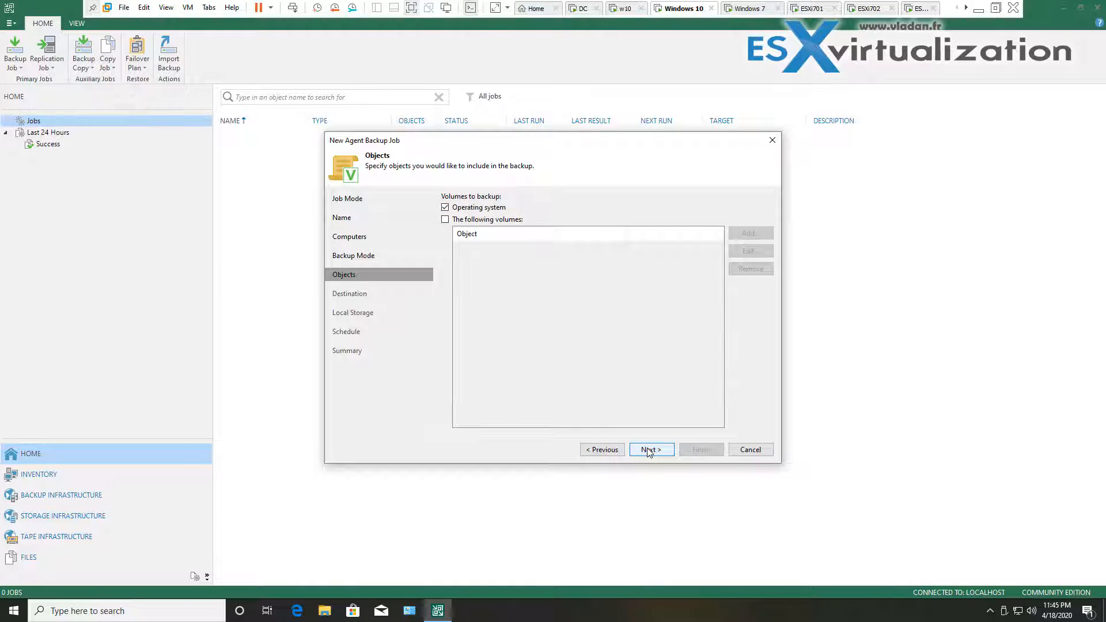
left_click(600, 450)
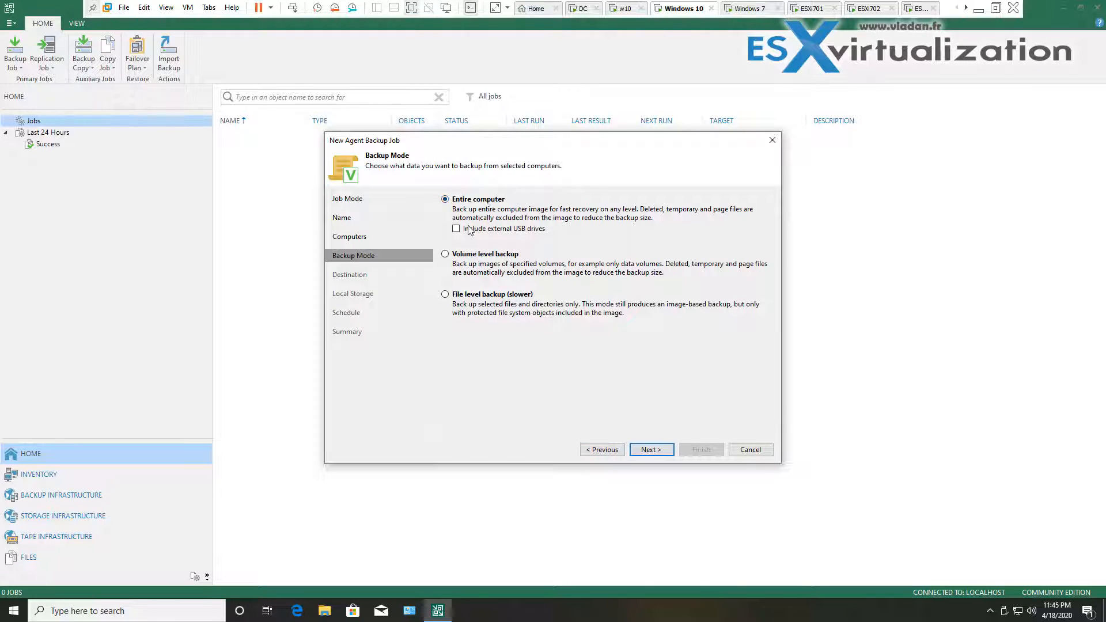
left_click(445, 254)
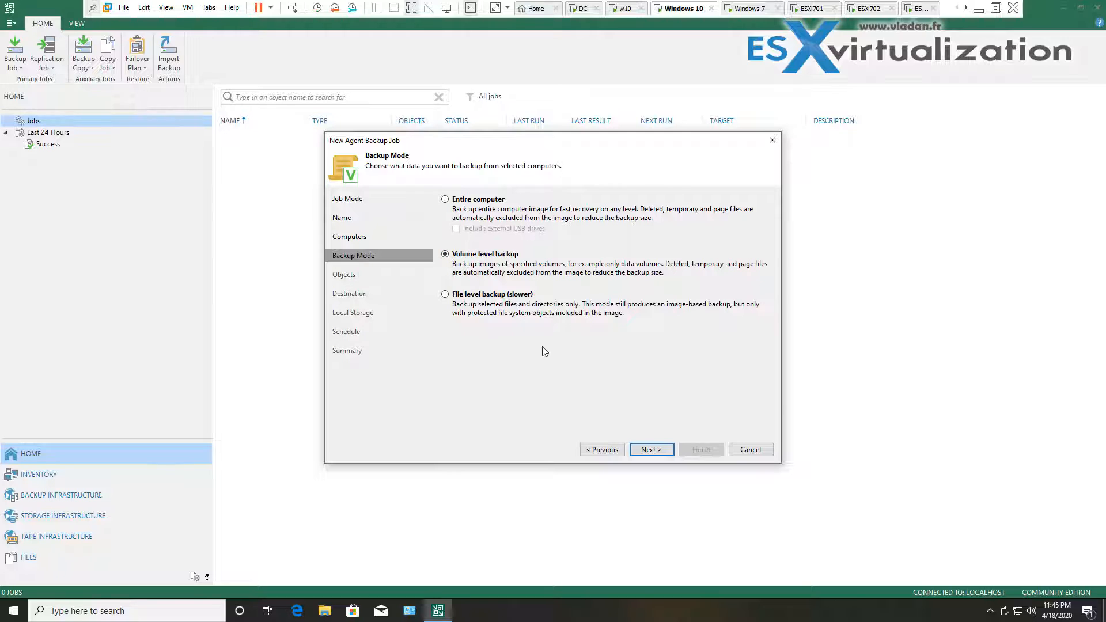
left_click(648, 450)
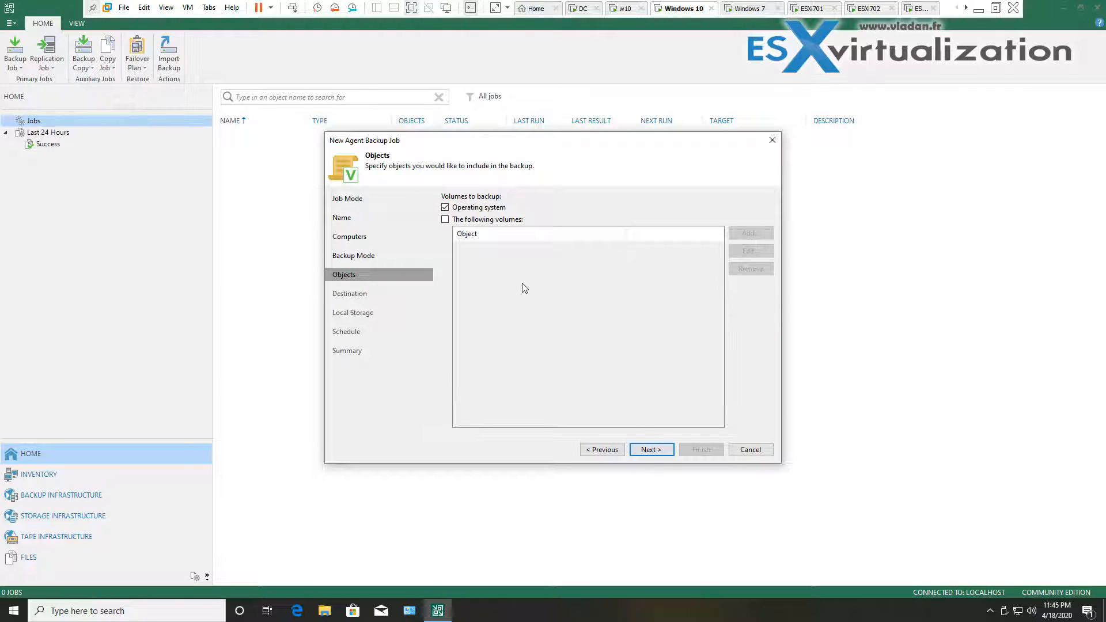
left_click(651, 450)
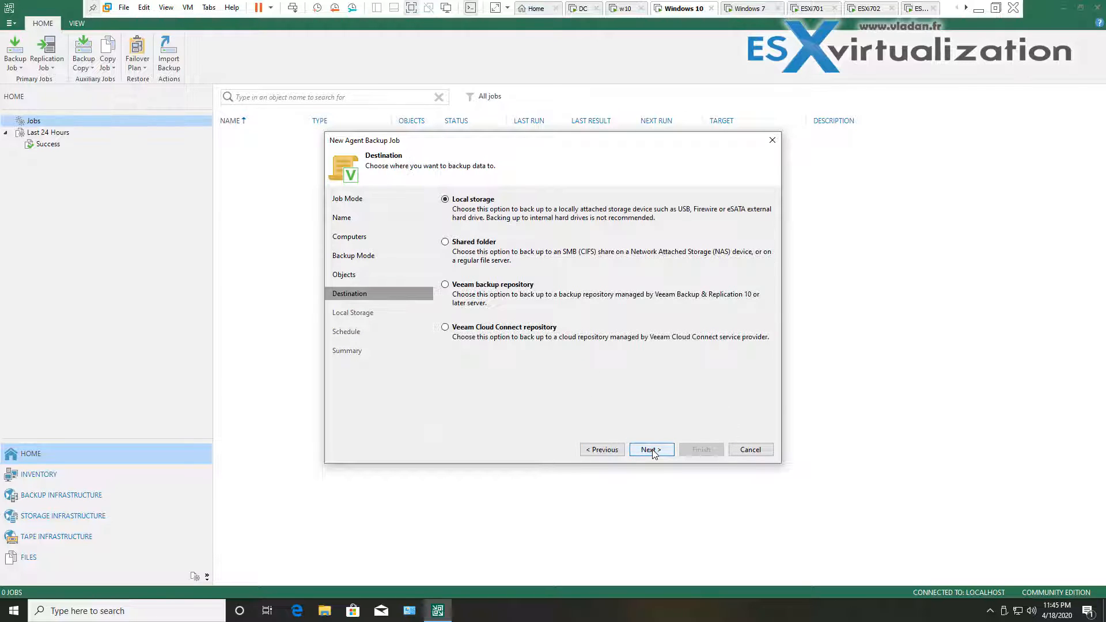
Send the backups to the Default Backup Repository on the Veeam backup server
left_click(515, 282)
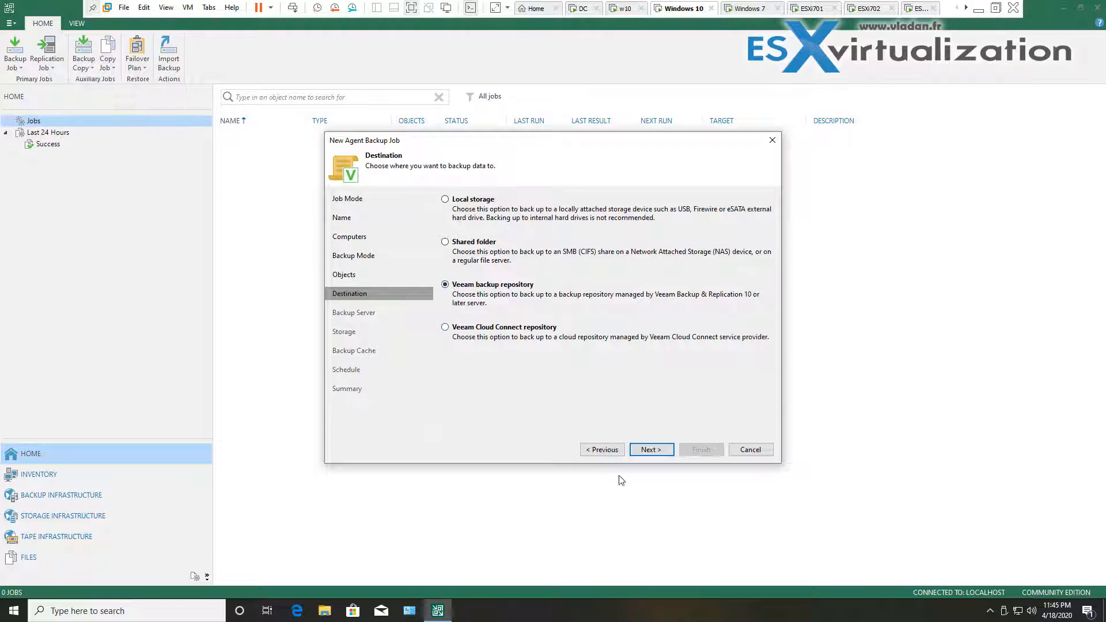
left_click(667, 453)
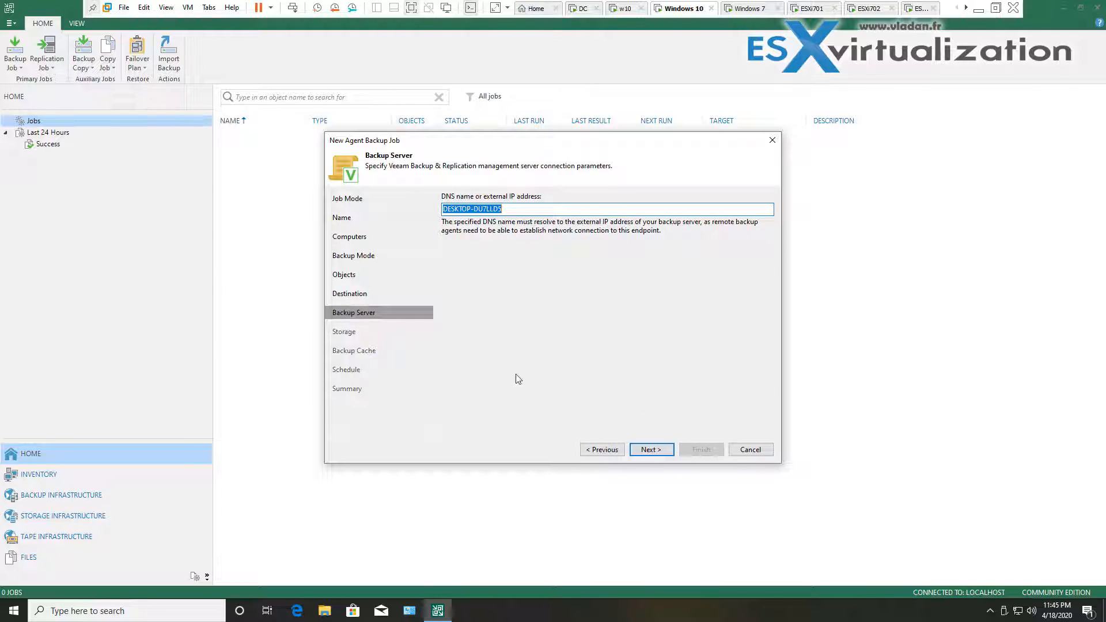
left_click(656, 450)
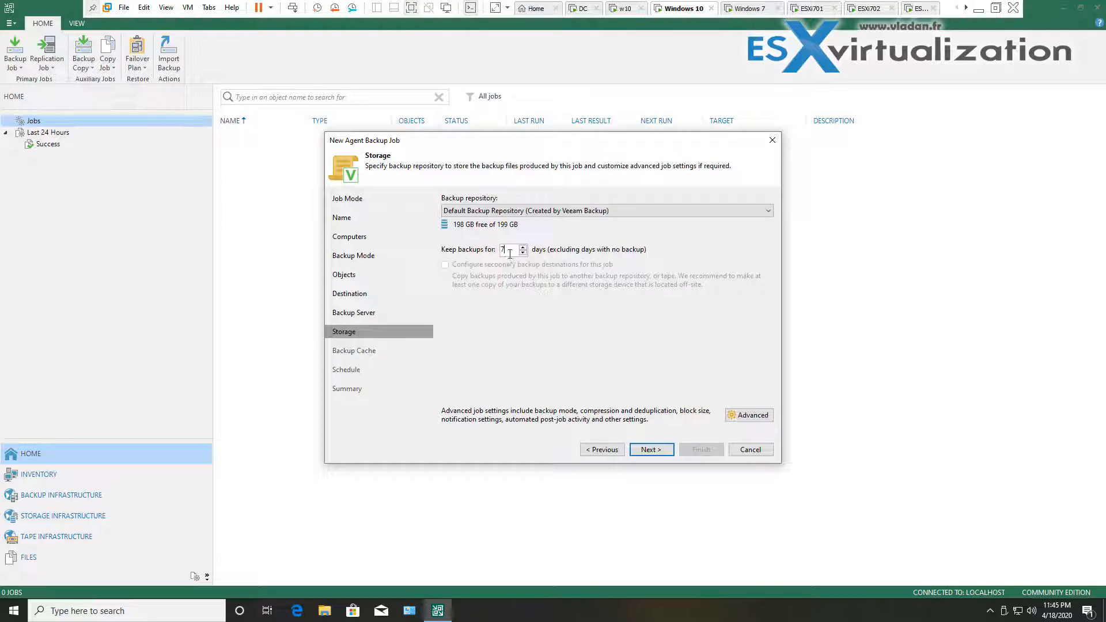
left_click(572, 211)
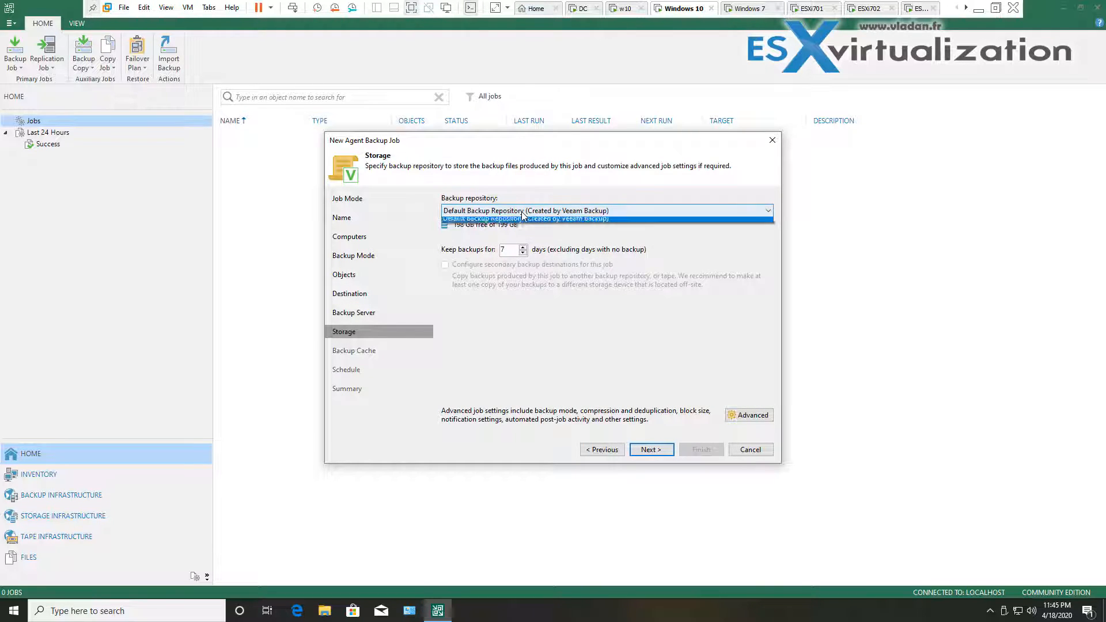
left_click(573, 211)
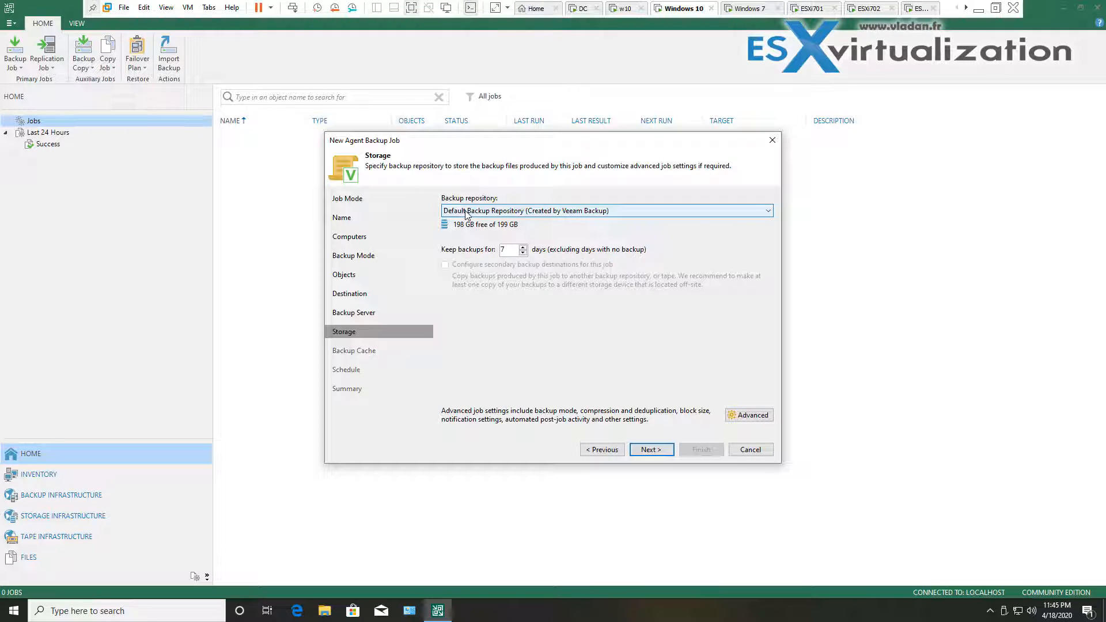
left_click(651, 450)
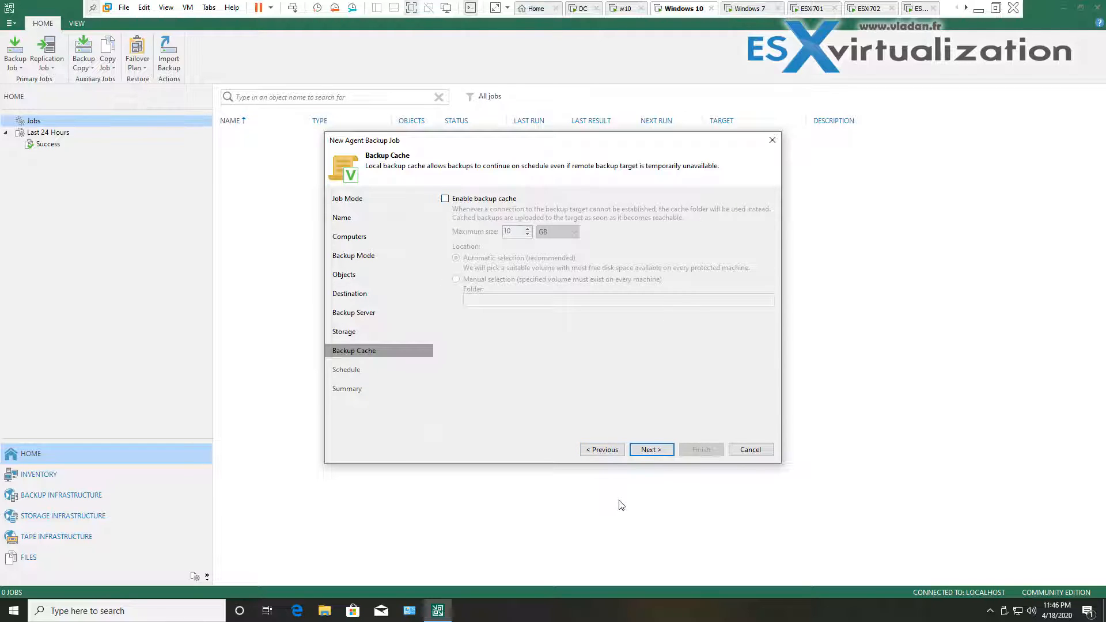
left_click(663, 453)
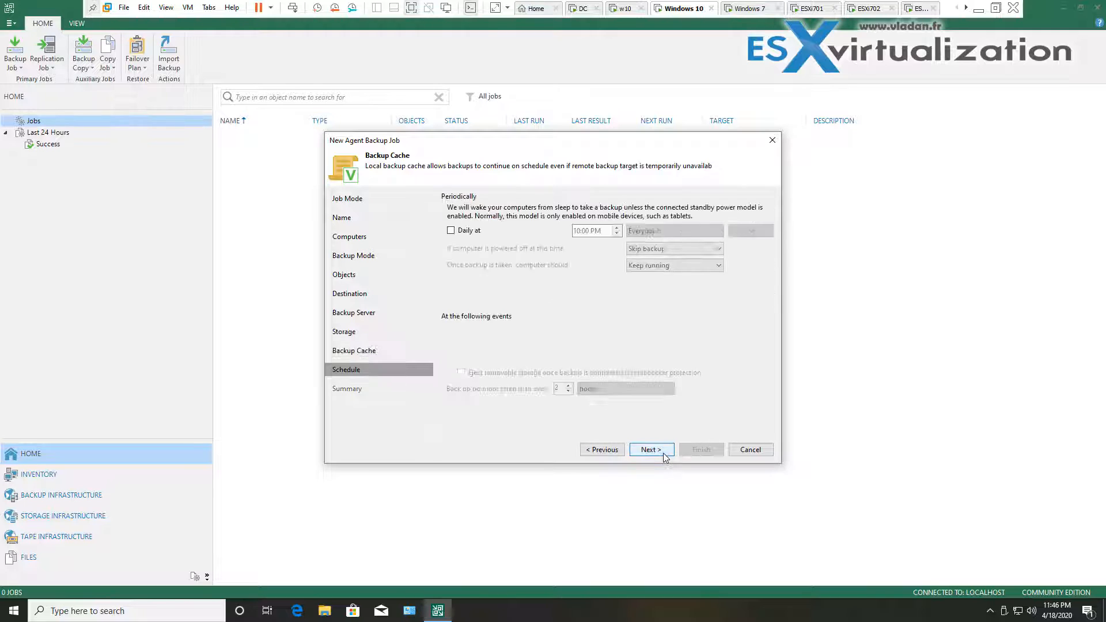
Schedule the job to run daily at 4:00 PM and apply it
left_click(451, 230)
left_click(617, 234)
left_click(617, 234)
left_click(617, 233)
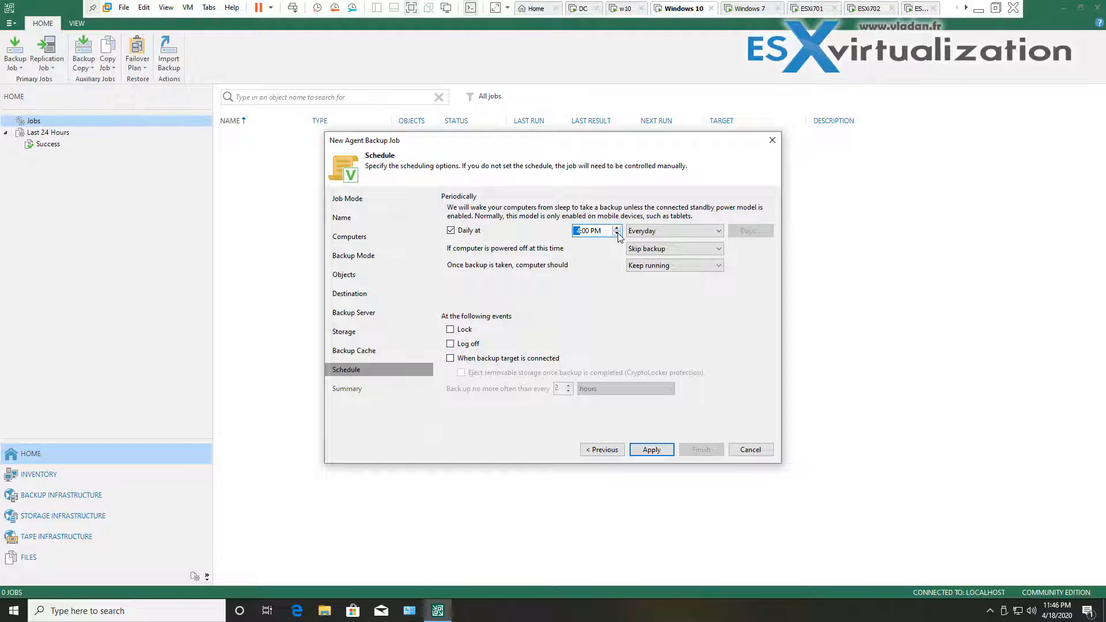
left_click(645, 452)
Finish and start the HomePcs backup job, then view its two running sessions
left_click(708, 453)
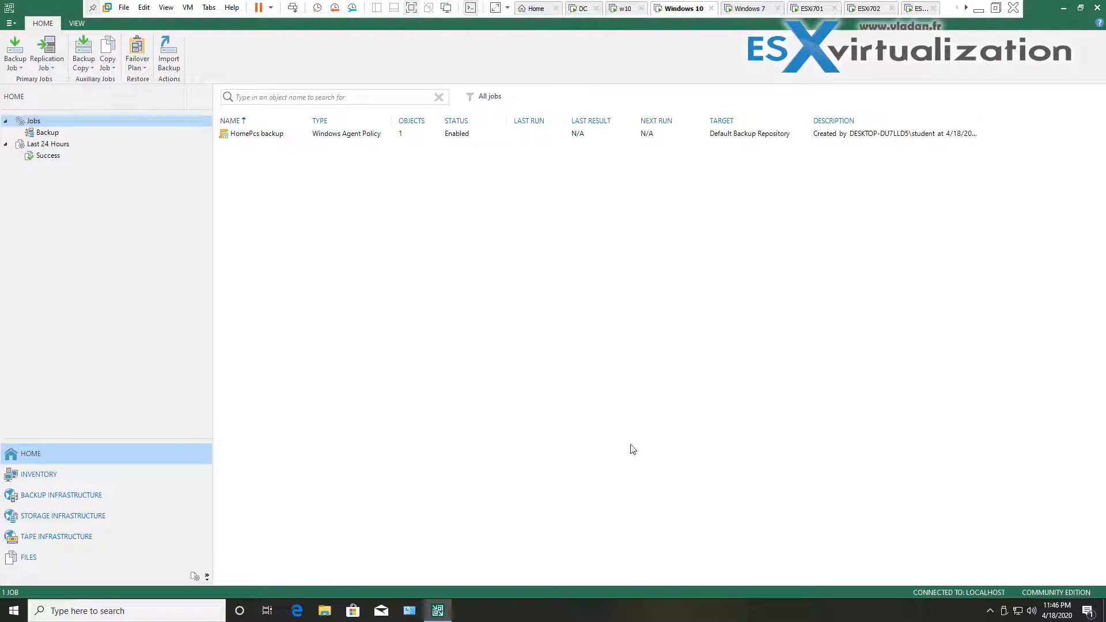
left_click(376, 138)
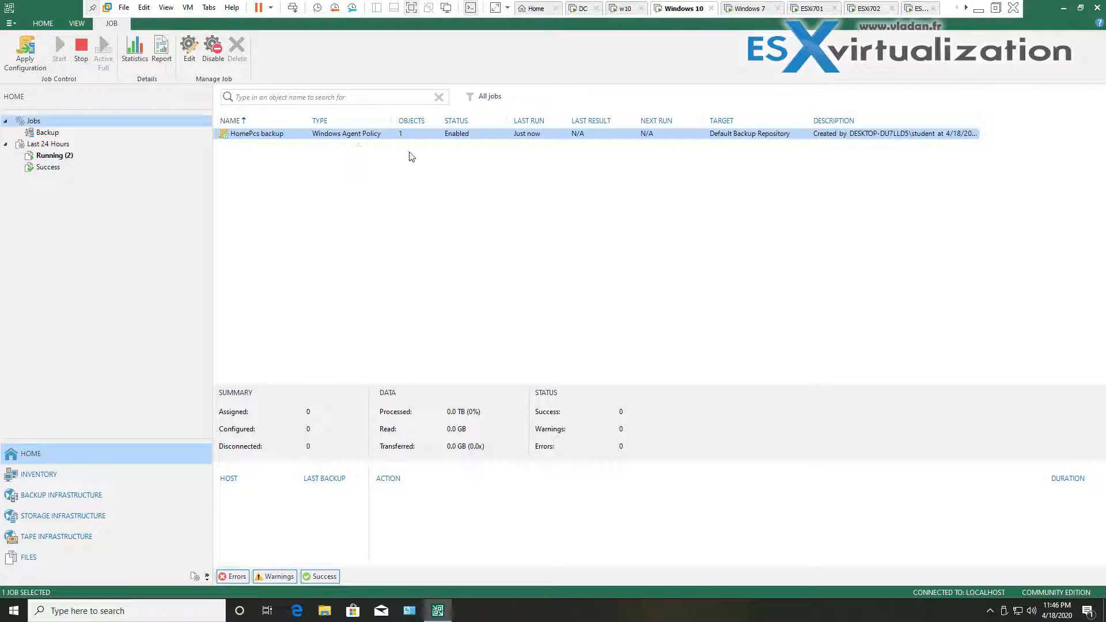
left_click(60, 159)
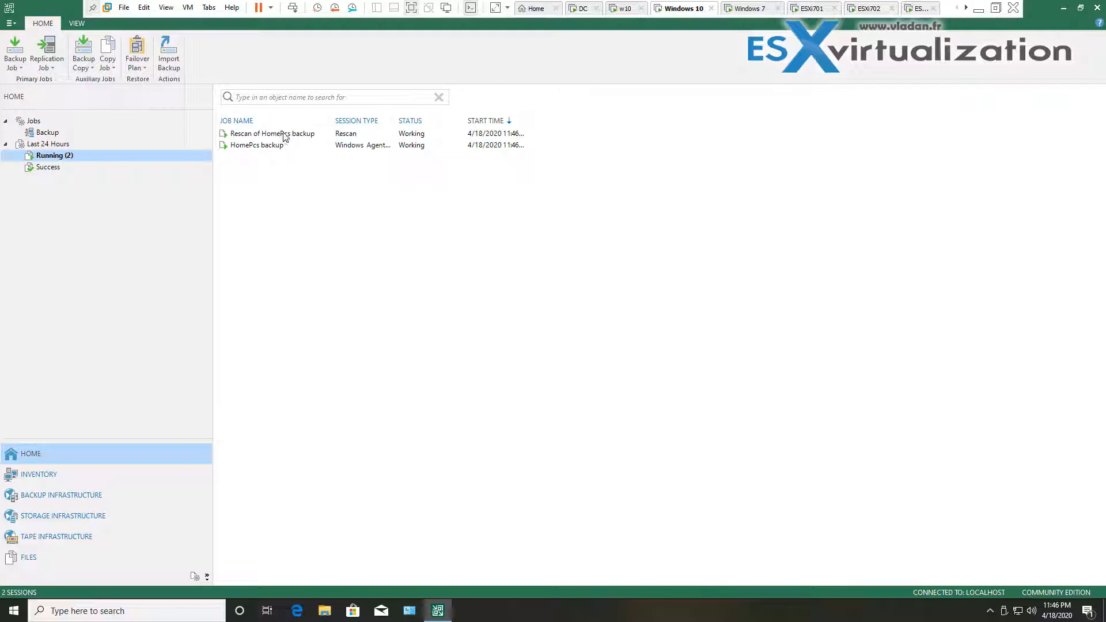
left_click_drag(396, 117, 439, 117)
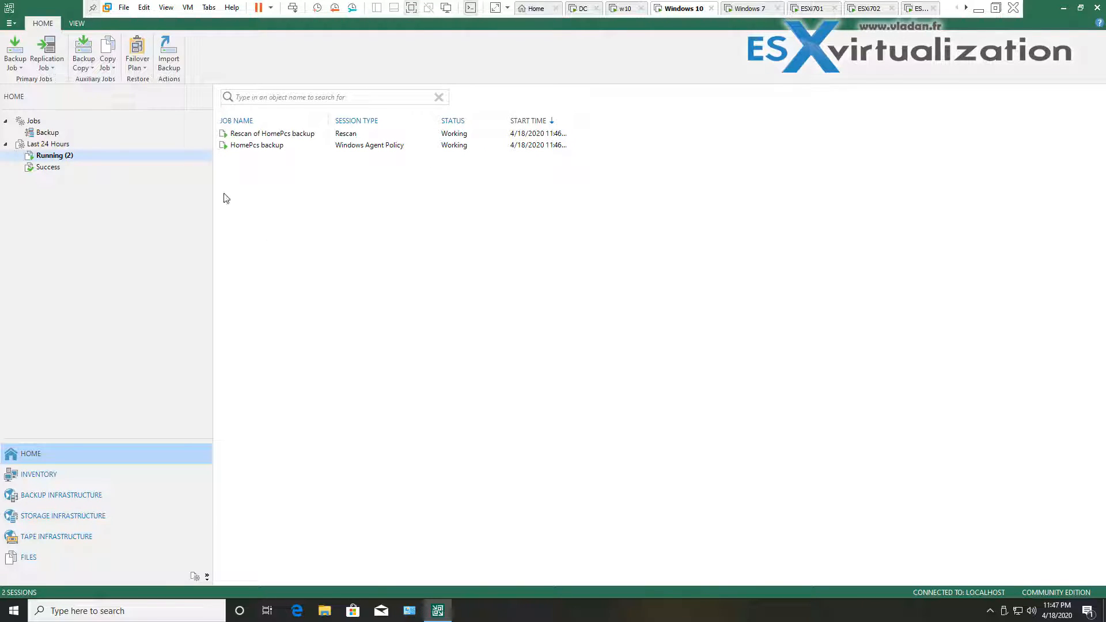
Review the Windows7 rescan session's discovery and agent install logs, then close the details
double_click(260, 137)
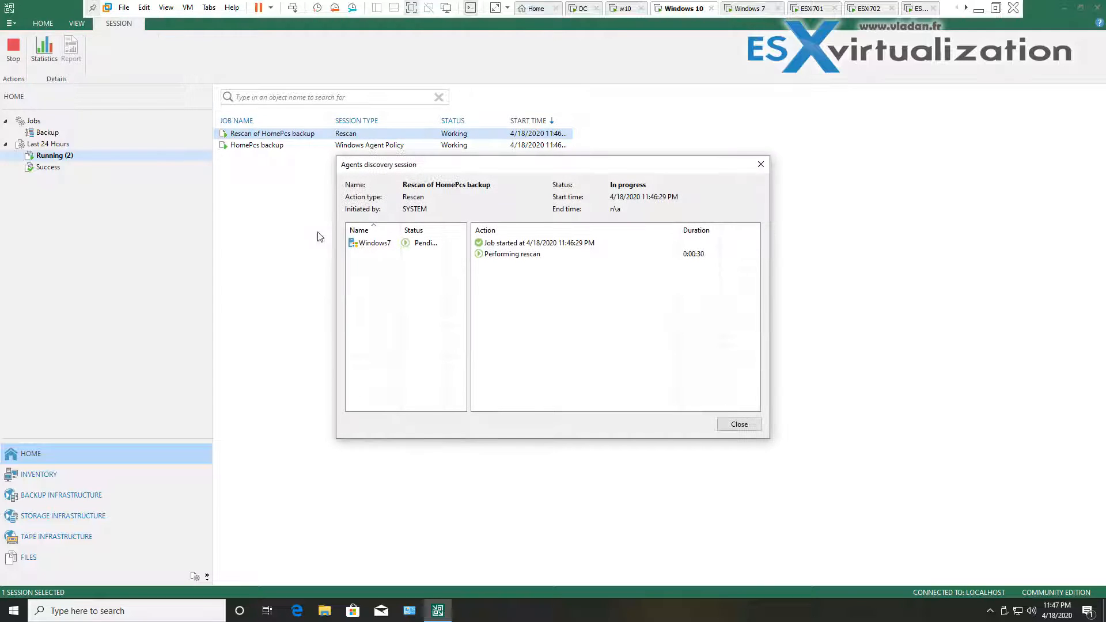
left_click(380, 247)
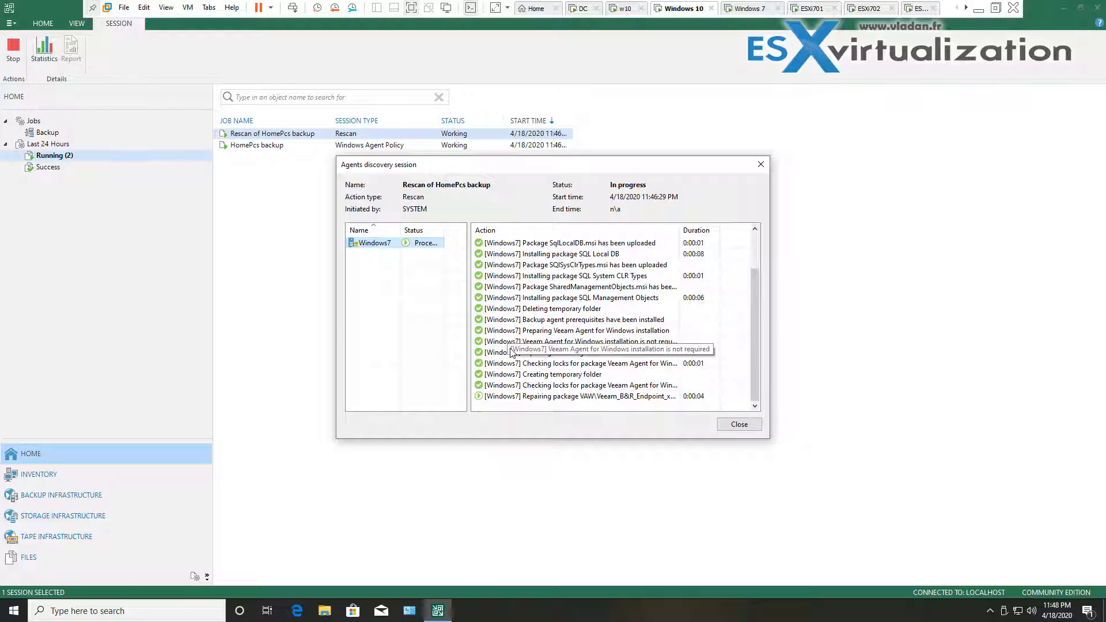
left_click(551, 347)
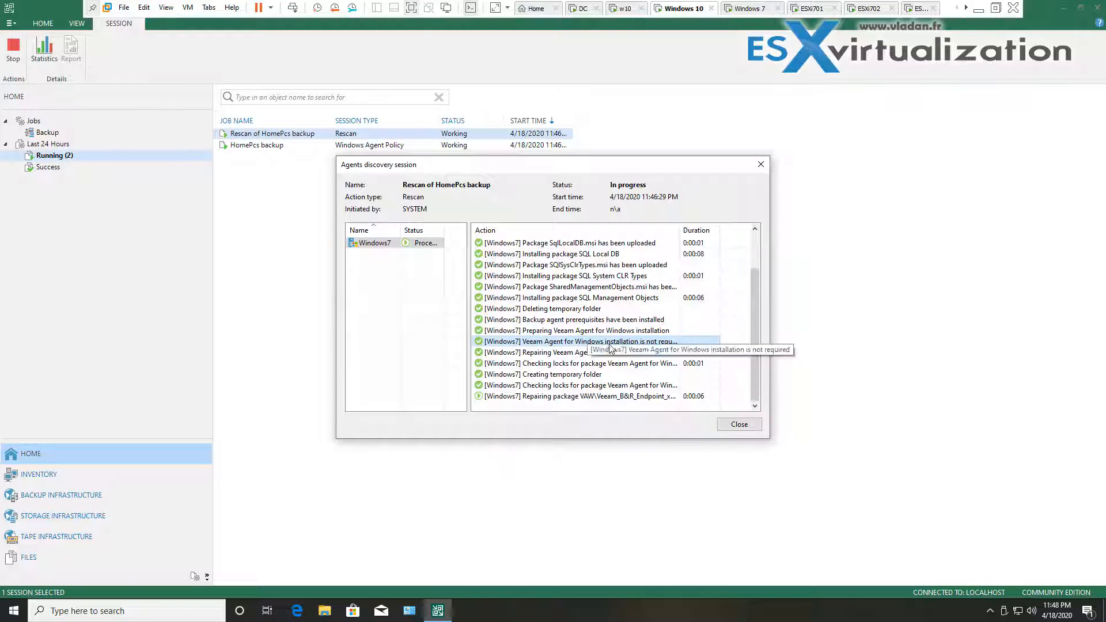
left_click_drag(680, 230, 688, 230)
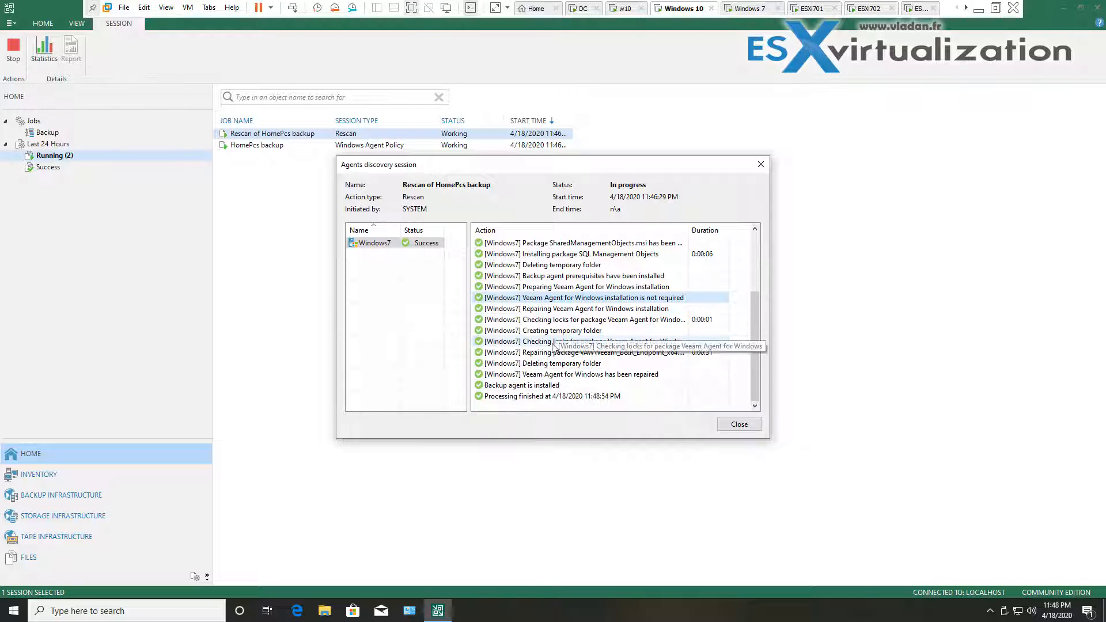
left_click(416, 330)
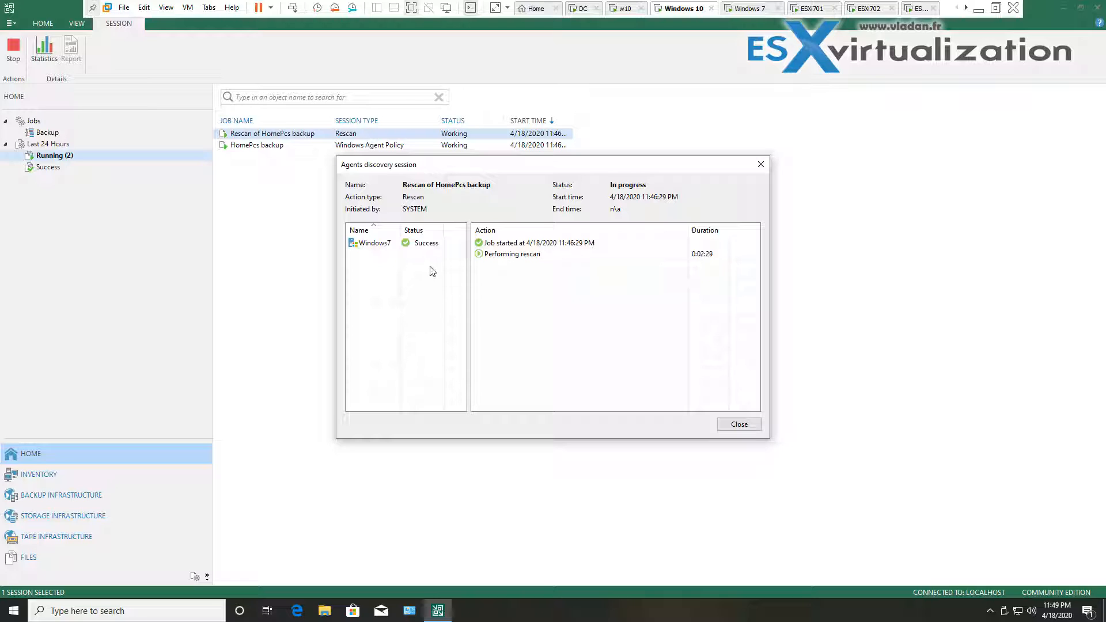
left_click(416, 244)
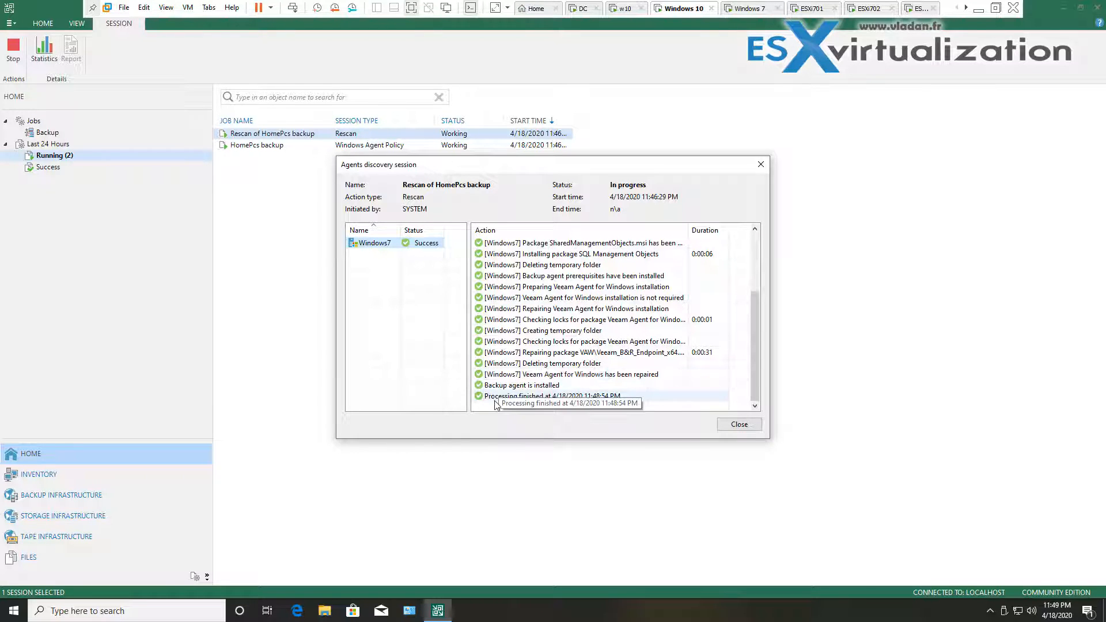
left_click(740, 424)
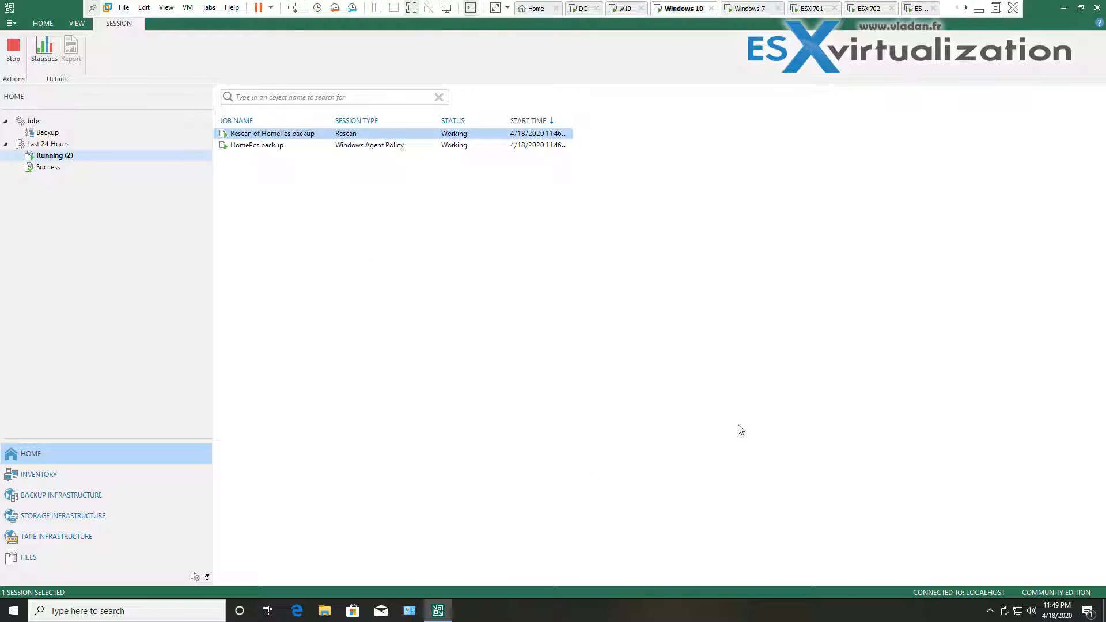
Open the details of the HomePcs backup session
left_click(235, 212)
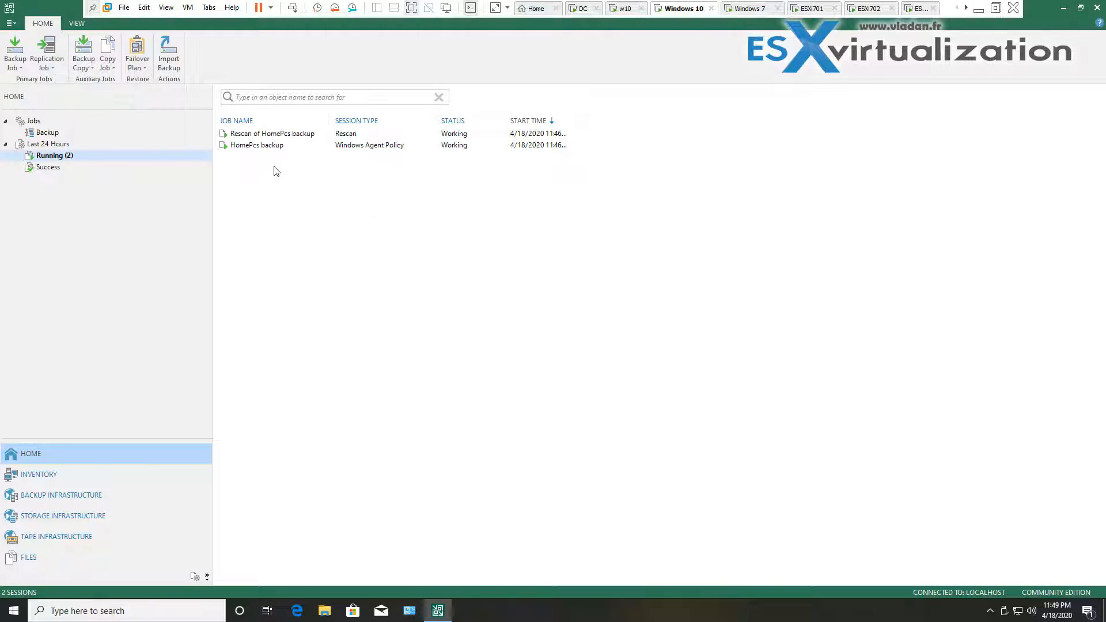
left_click(265, 151)
double_click(265, 151)
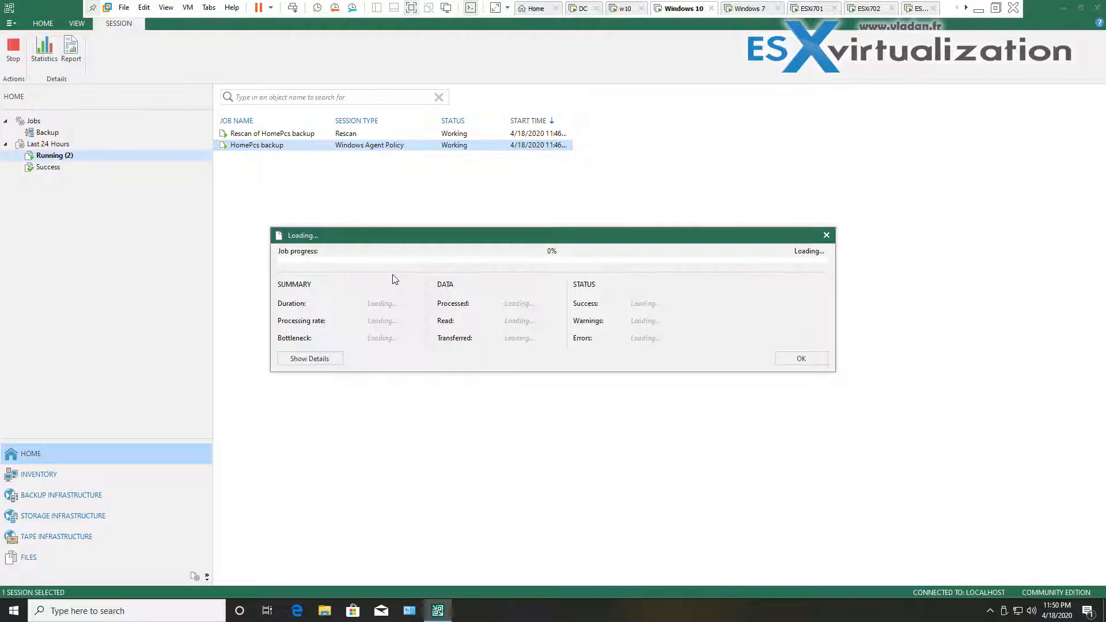
Expand the session's action log and view the Windows7 machine's backup log
left_click(327, 360)
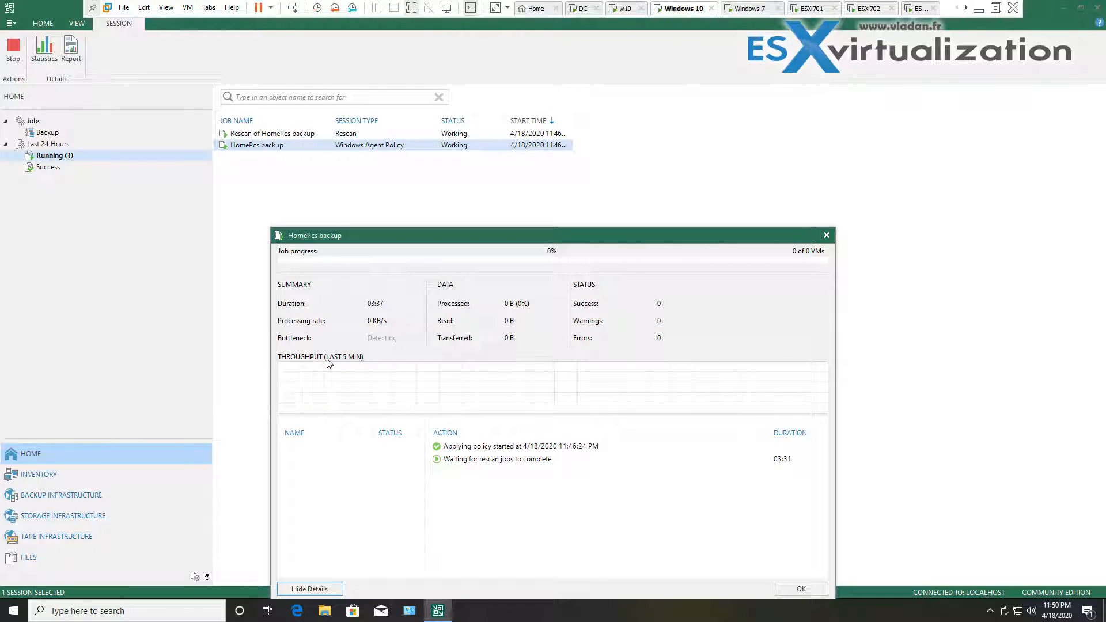
left_click(501, 465)
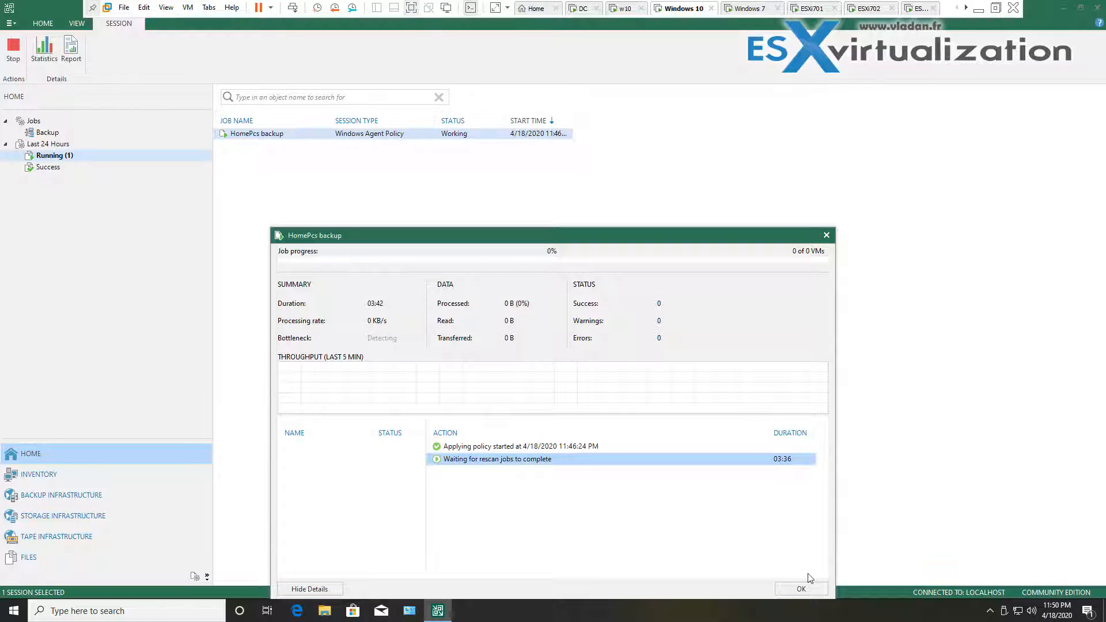
left_click(658, 559)
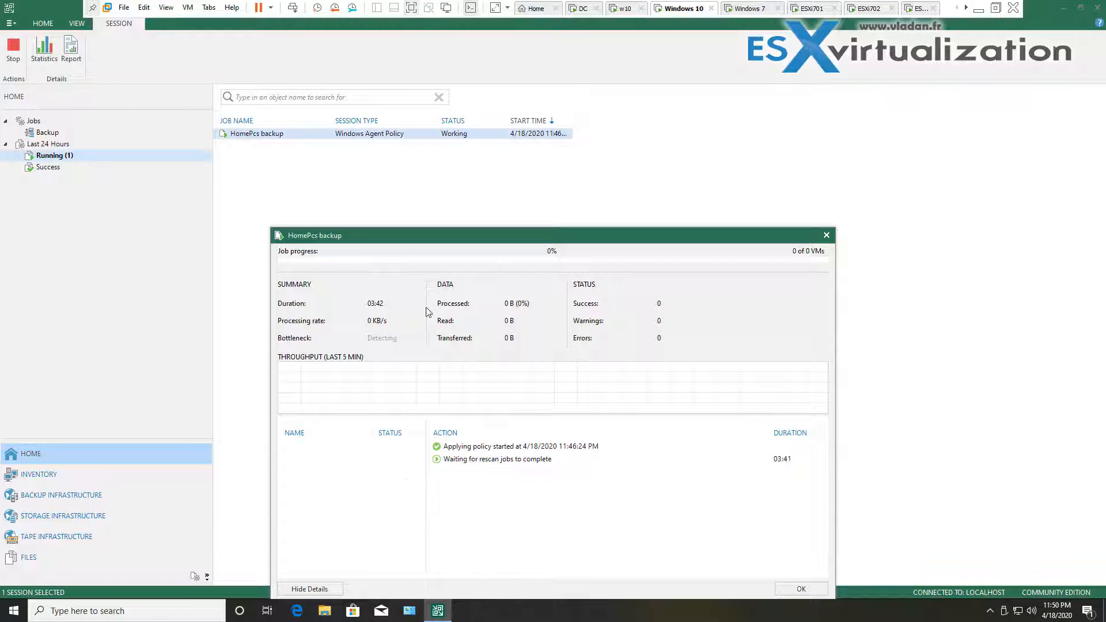
left_click_drag(453, 241, 468, 190)
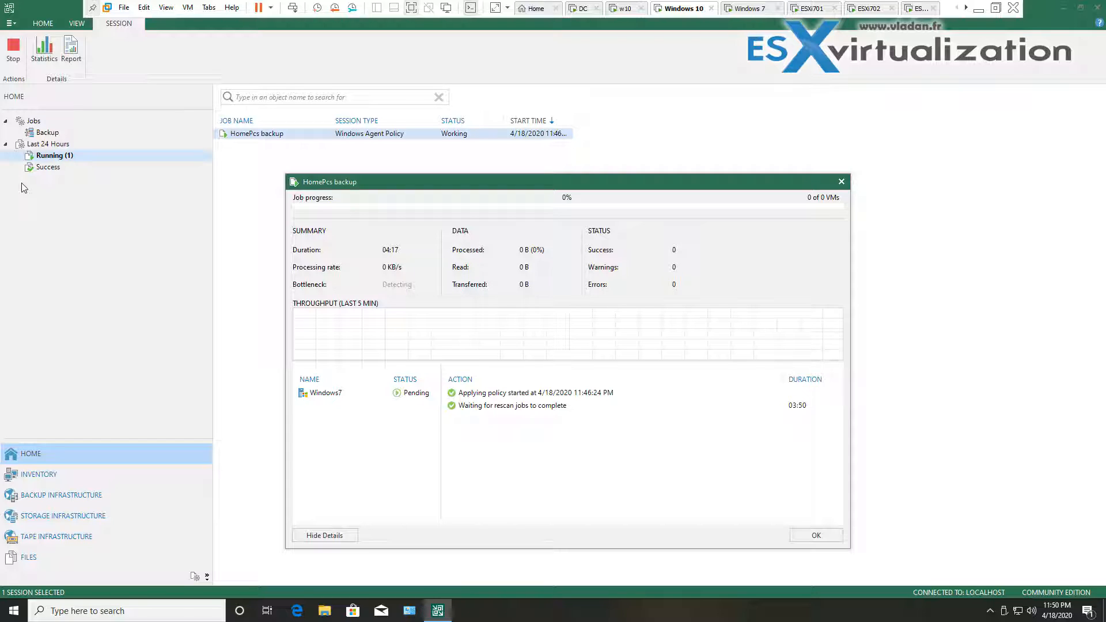
left_click(333, 397)
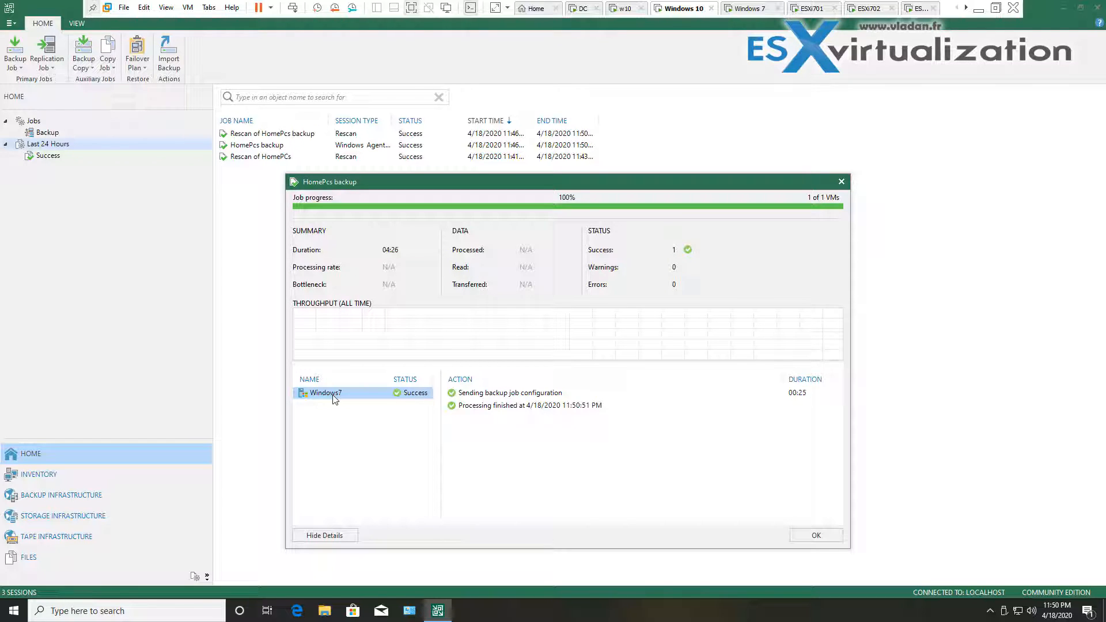
Start the HomePcs backup job manually from the Jobs > Backup list
left_click(835, 539)
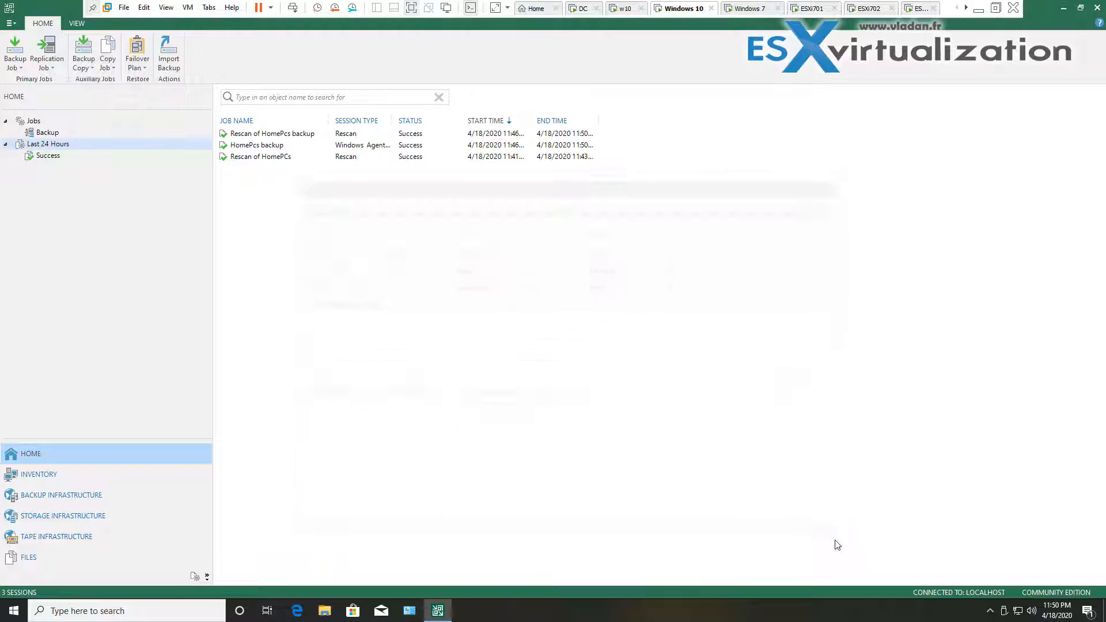
left_click(41, 133)
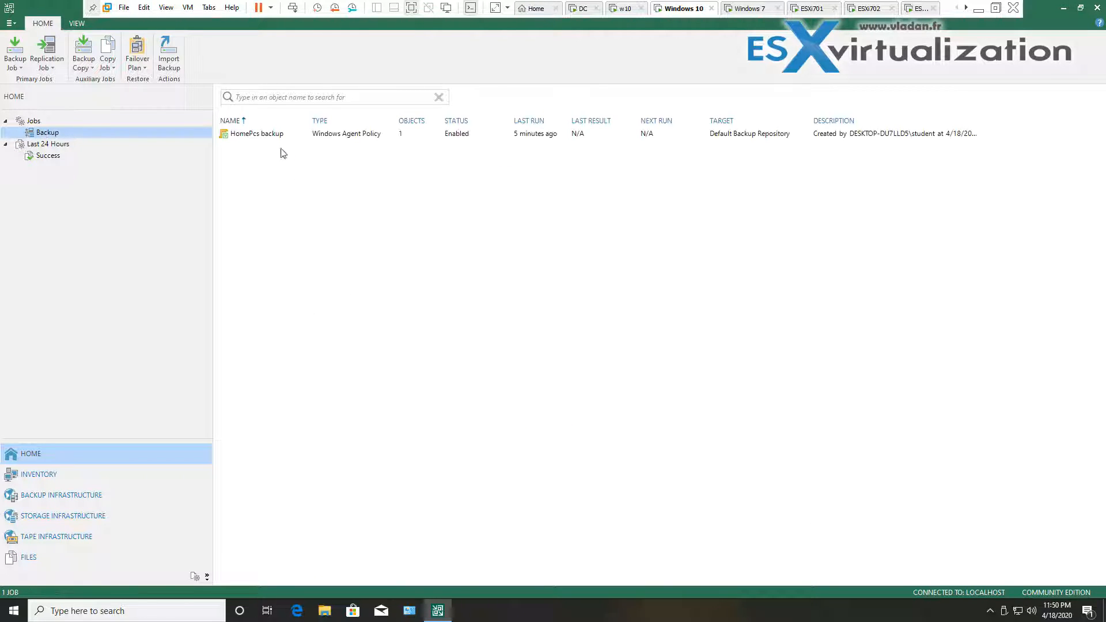
left_click(265, 134)
right_click(265, 135)
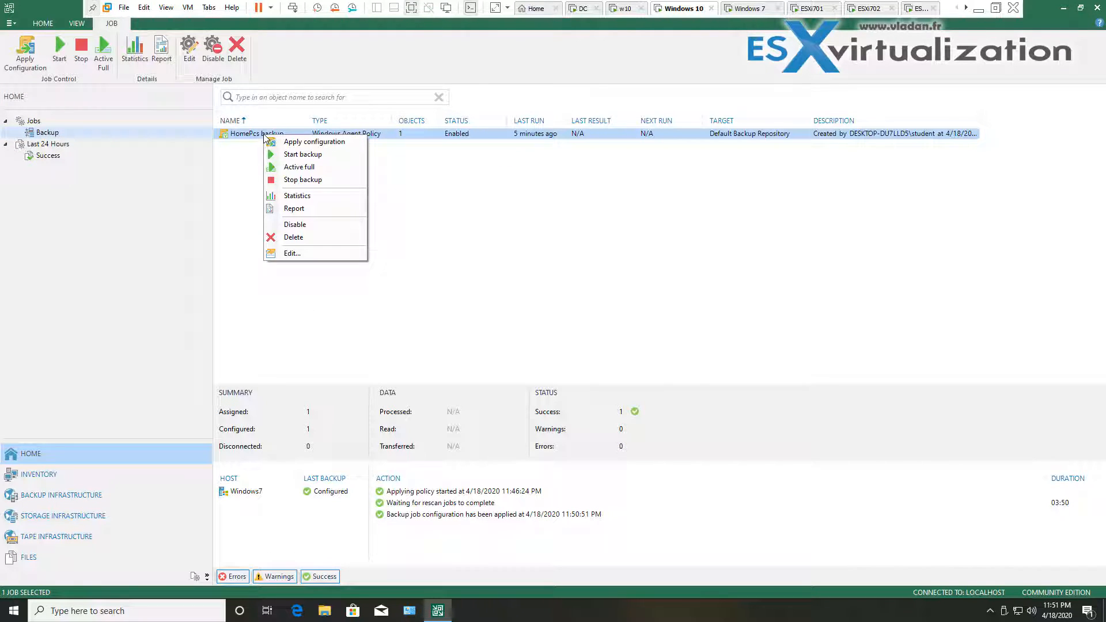
left_click(330, 154)
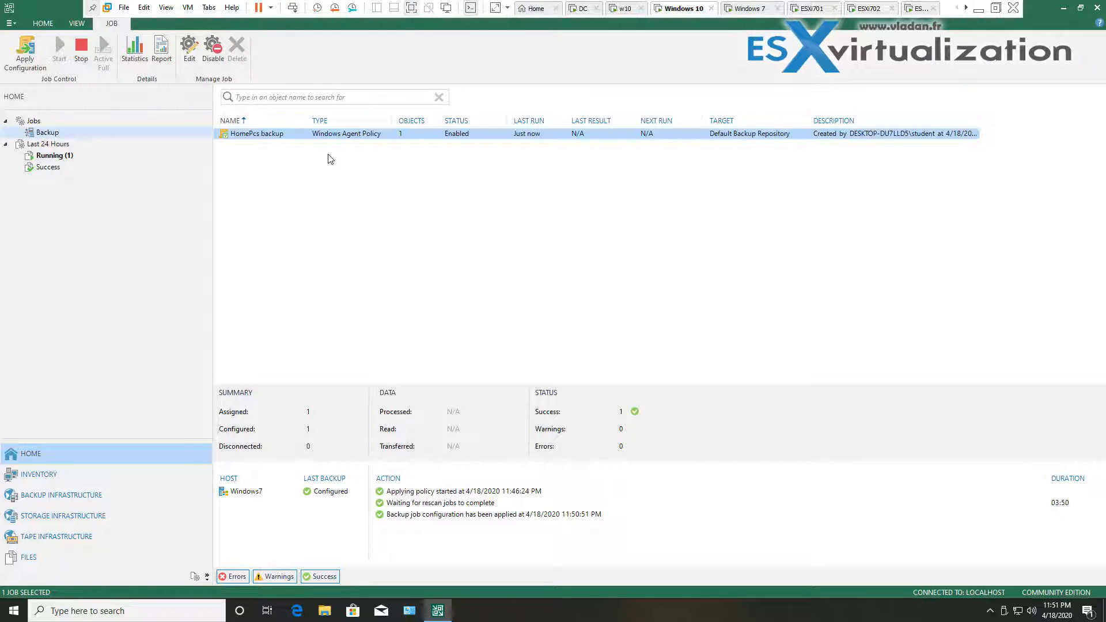
Open the HomePcs session under Running and view the Windows7 backup steps
left_click(64, 157)
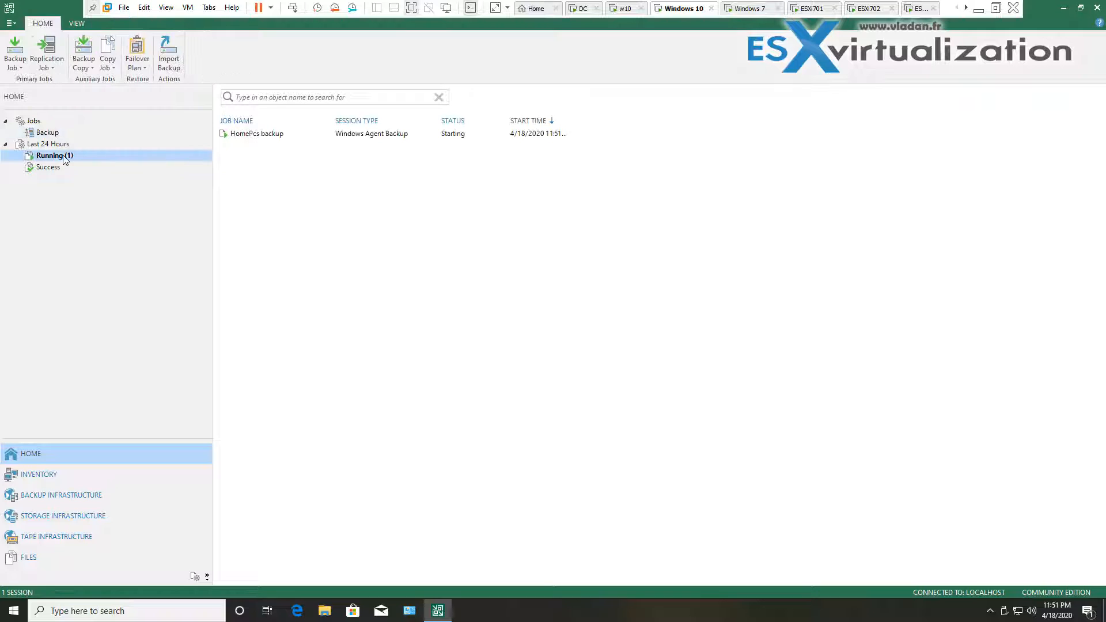
left_click(277, 138)
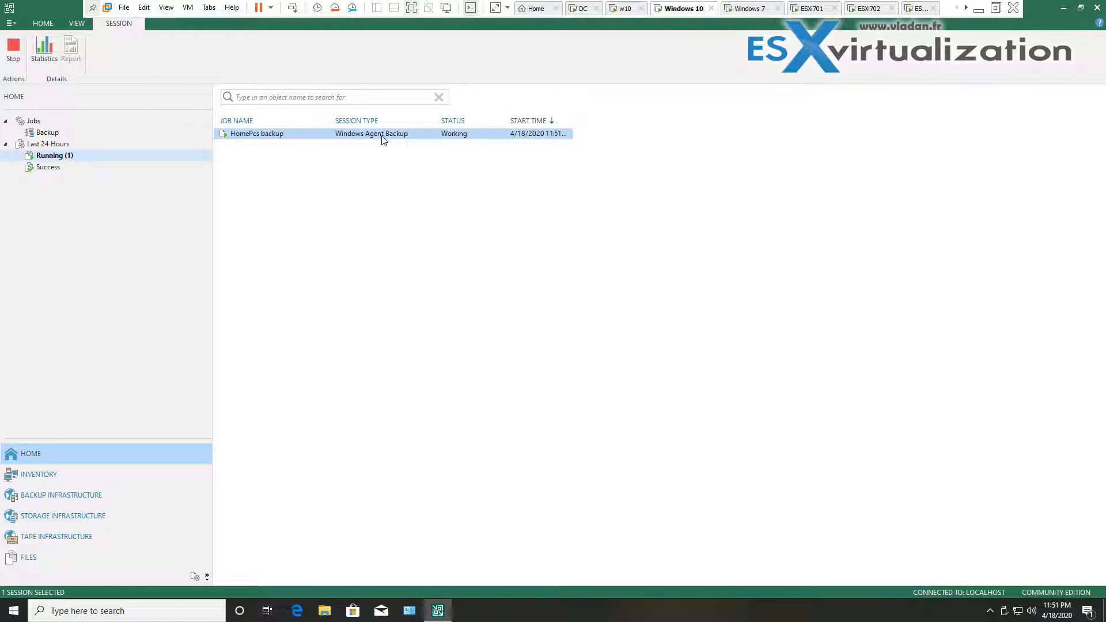
double_click(280, 141)
left_click_drag(379, 165, 332, 204)
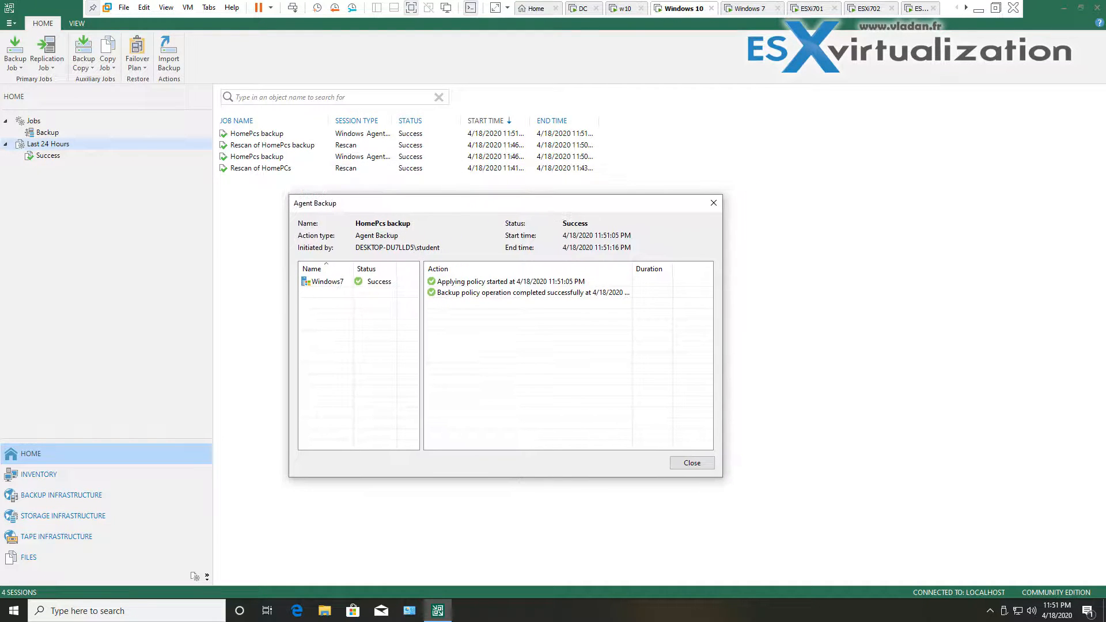
left_click(333, 284)
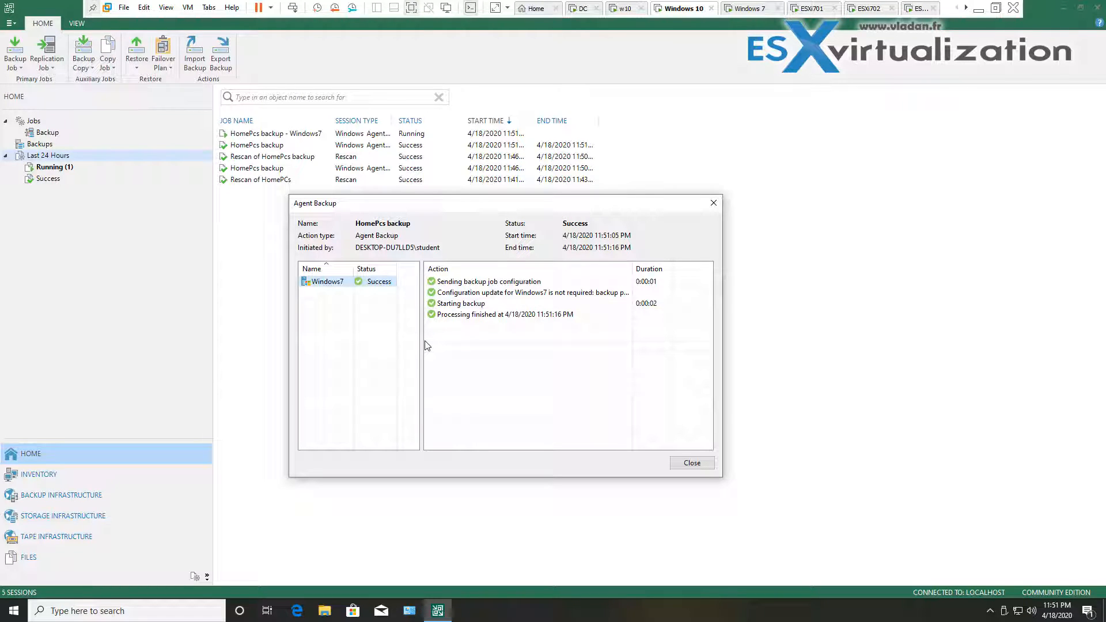
Close the Agent Backup details and check the HomePcs job and the Backups list
left_click(691, 463)
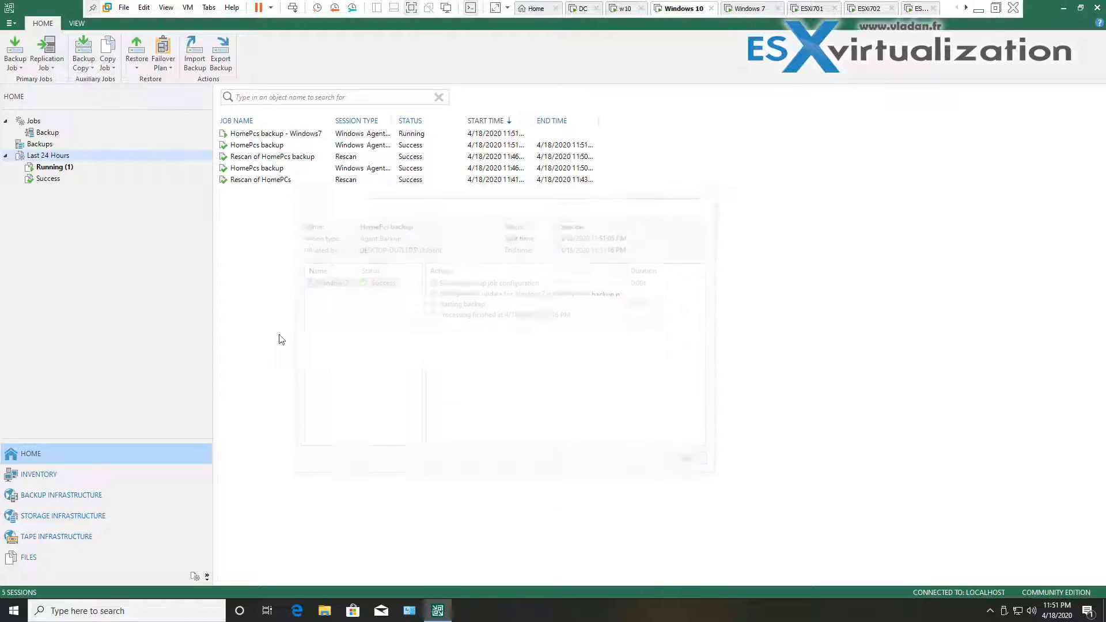
left_click(48, 134)
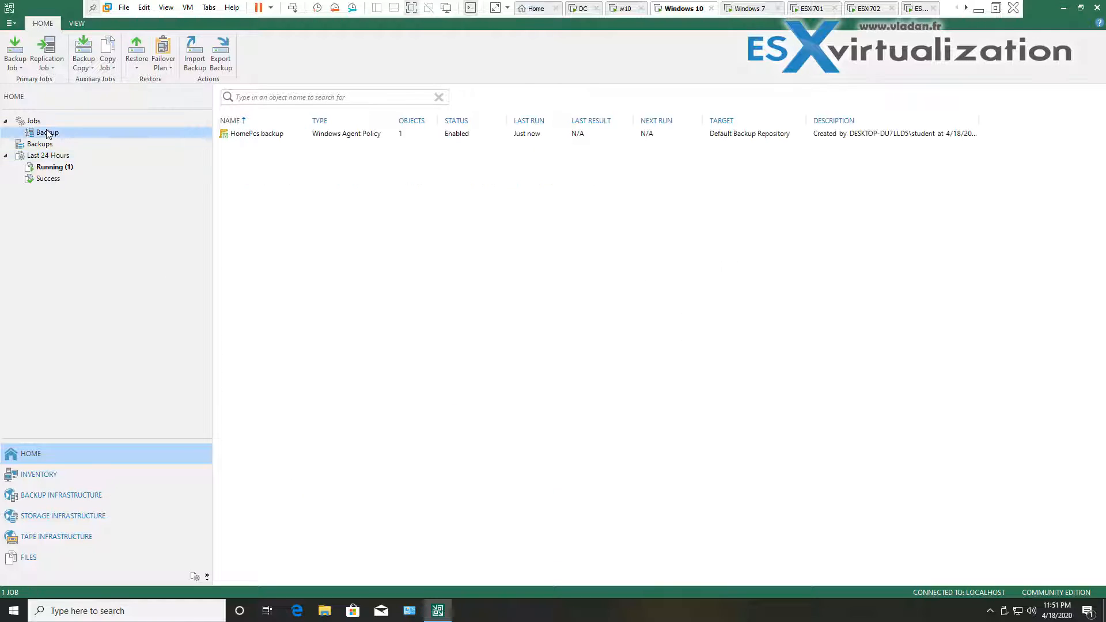
left_click(412, 136)
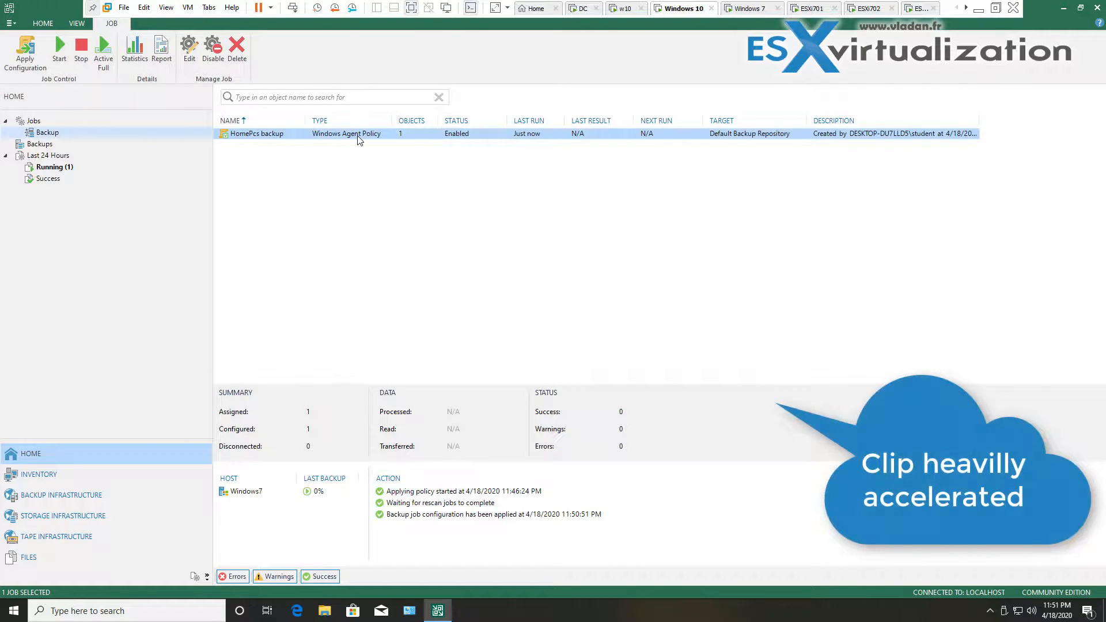
left_click(51, 142)
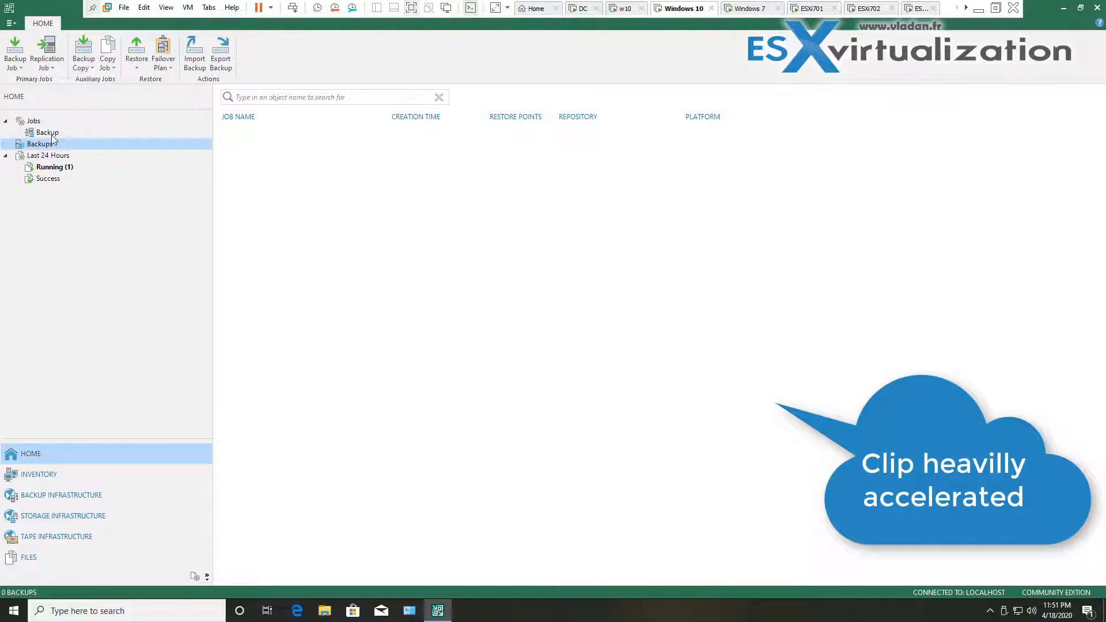
left_click(51, 134)
Open the running HomePcs backup - Windows7 session to monitor it until it succeeds
left_click(57, 168)
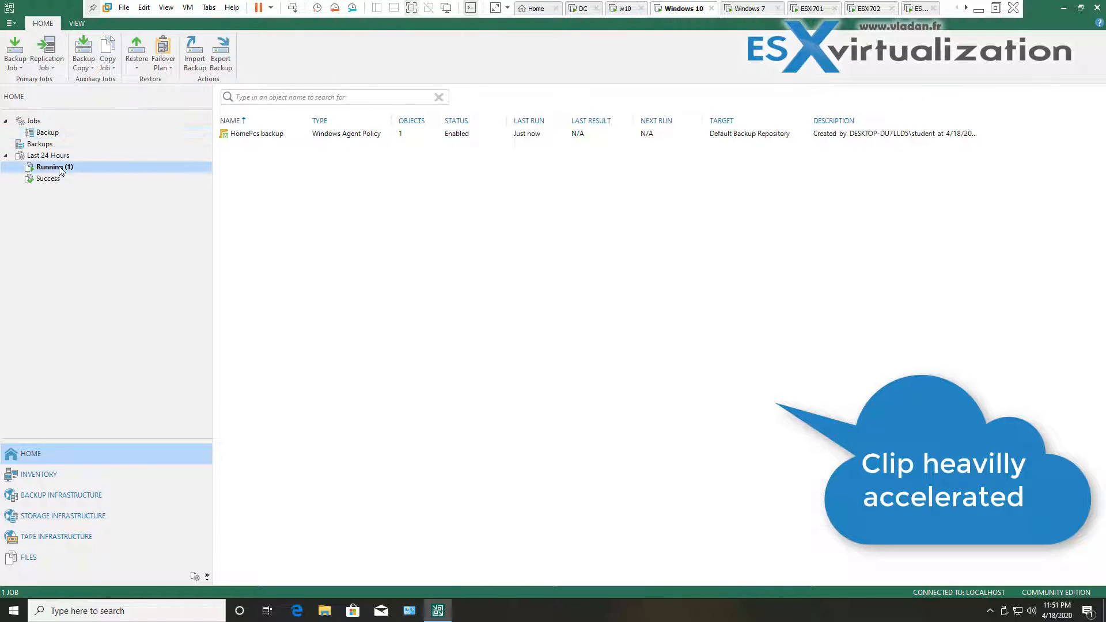
left_click(265, 134)
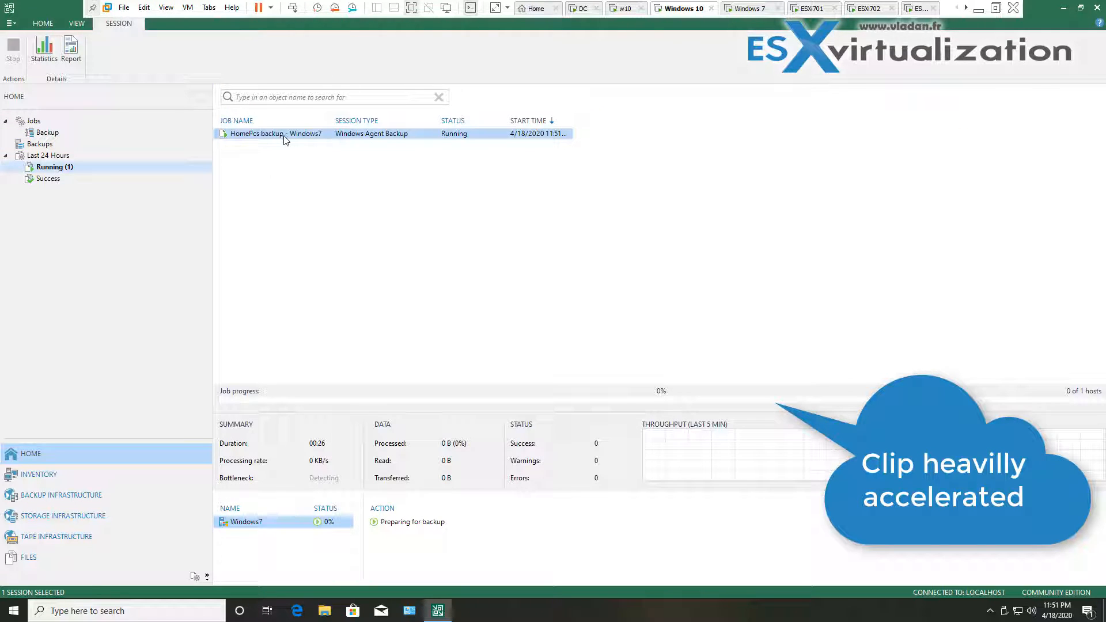
double_click(291, 140)
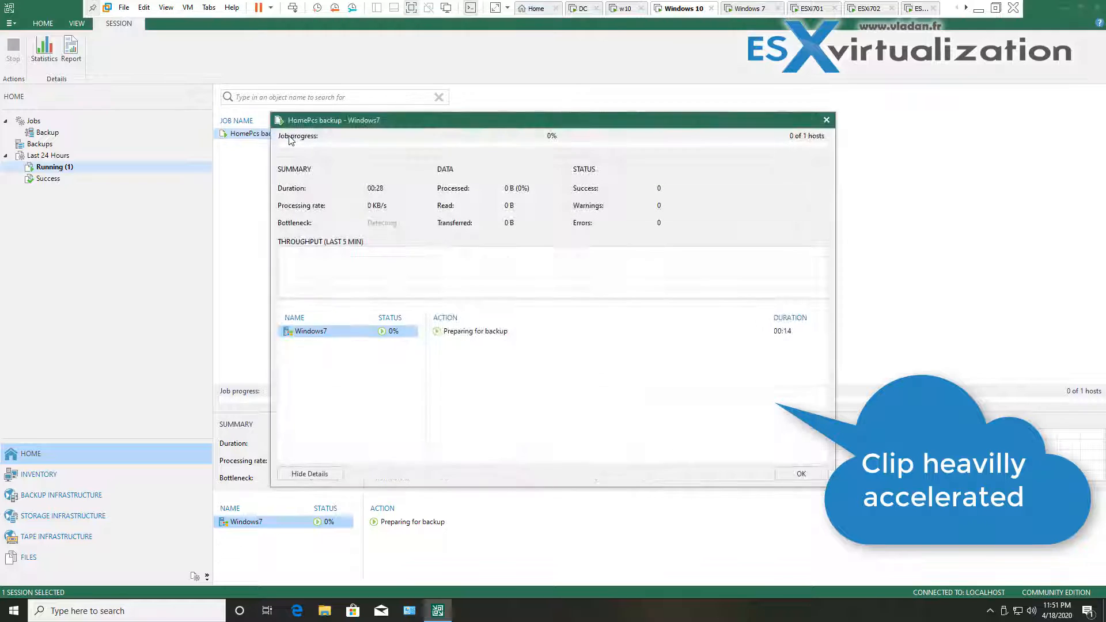
left_click_drag(395, 148, 366, 162)
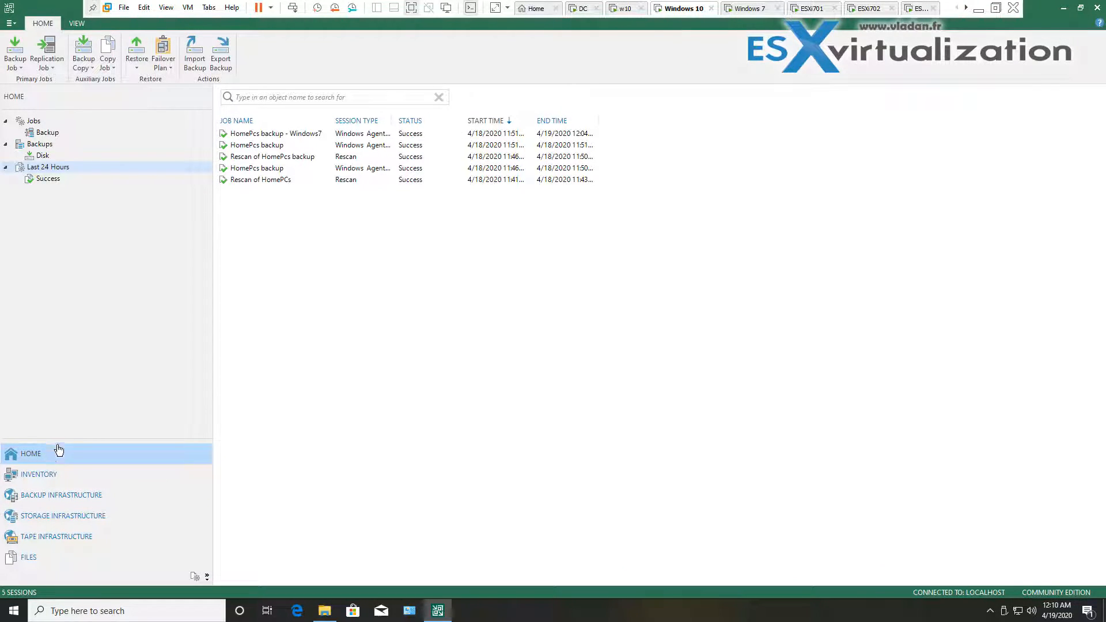
Begin a guest file restore from an agent backup of a Windows machine
left_click(139, 69)
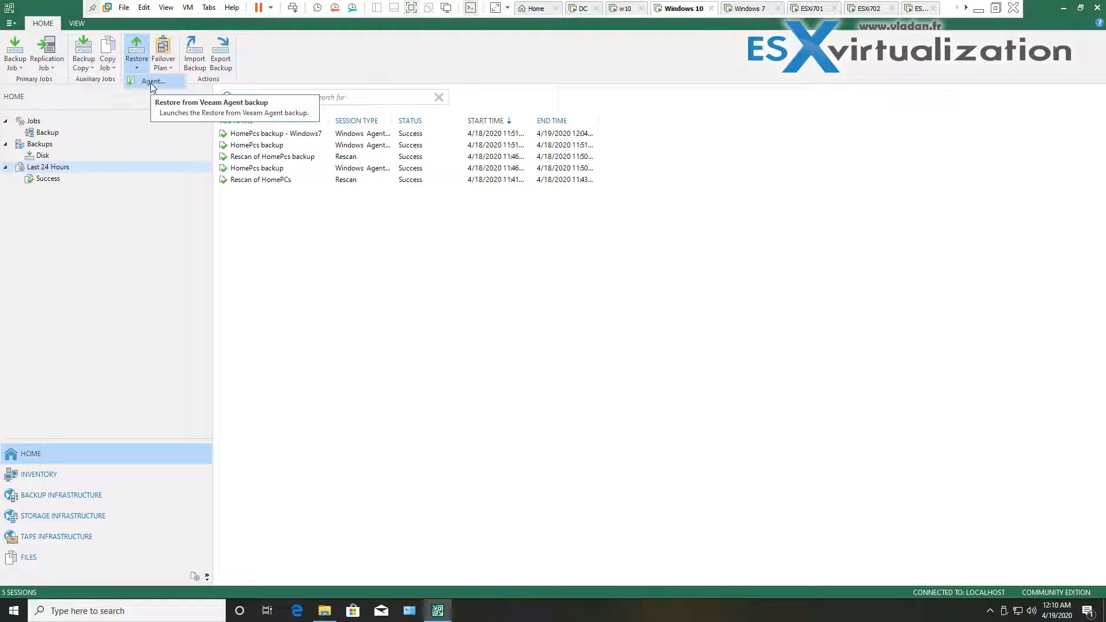
left_click(150, 83)
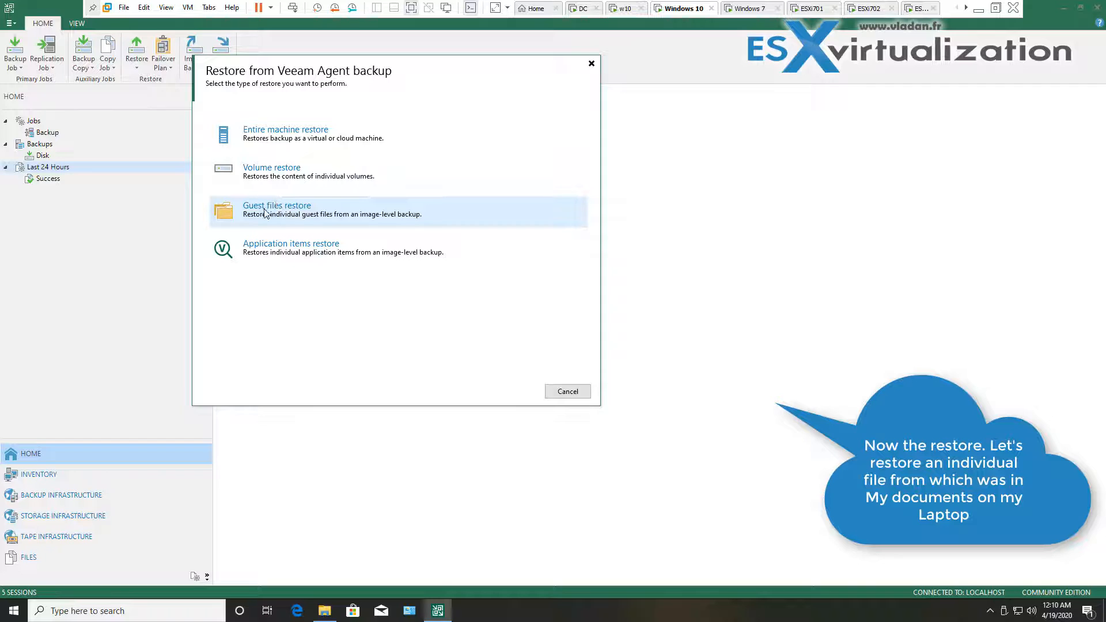
left_click(292, 214)
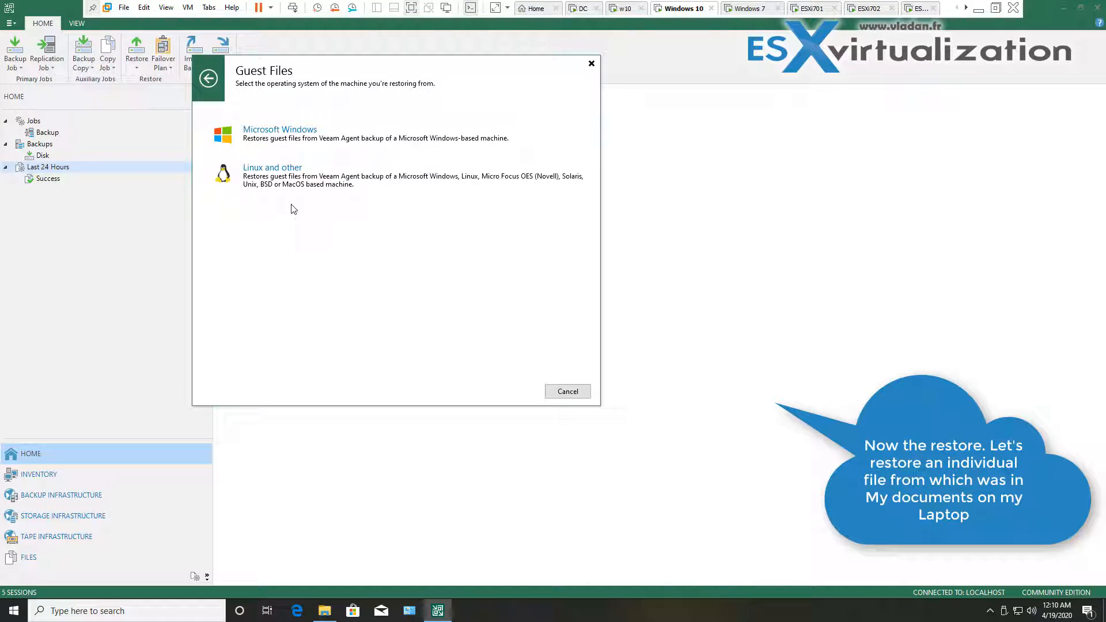
left_click(320, 136)
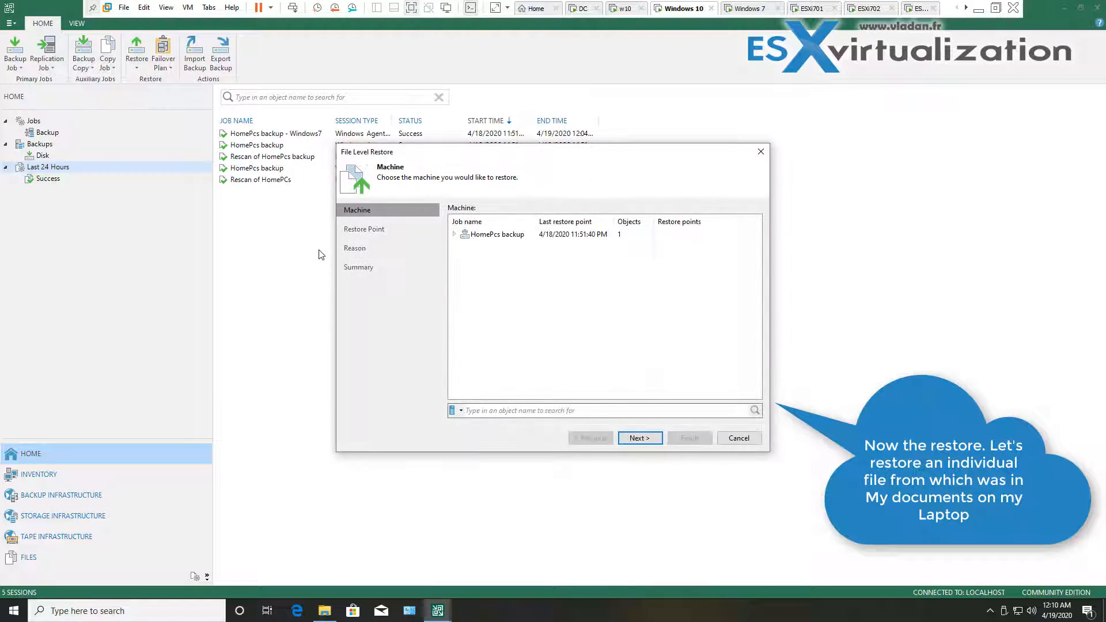
Restore Windows7 from HomePcs backup using the latest 4/18/2020 11:52 PM point, skipping the reason
left_click(454, 235)
left_click(478, 245)
left_click_drag(536, 227, 605, 227)
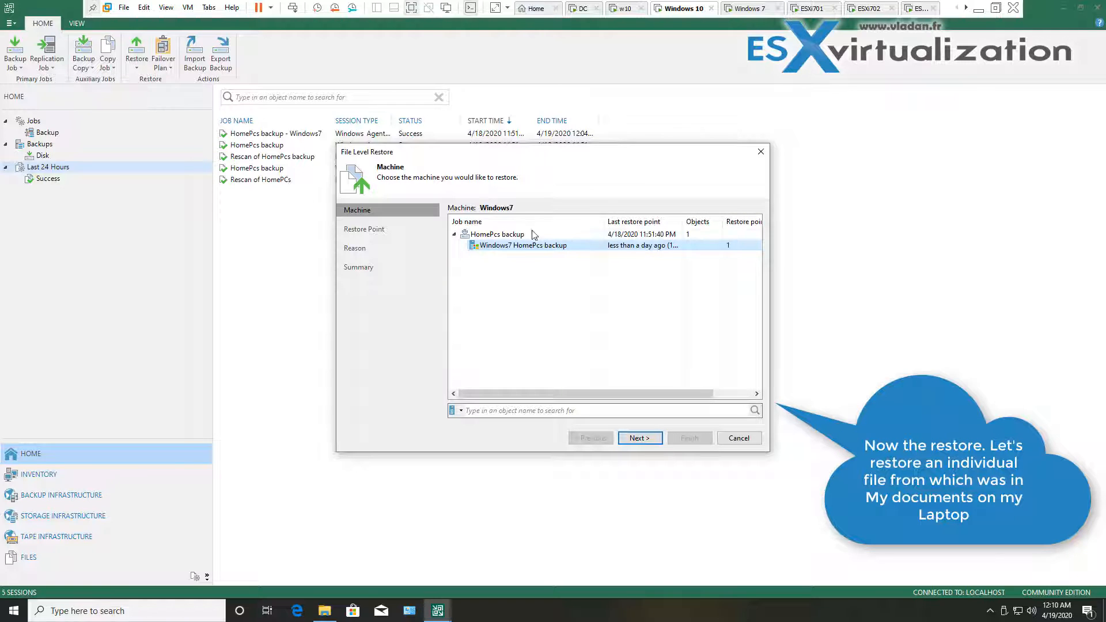
left_click(655, 442)
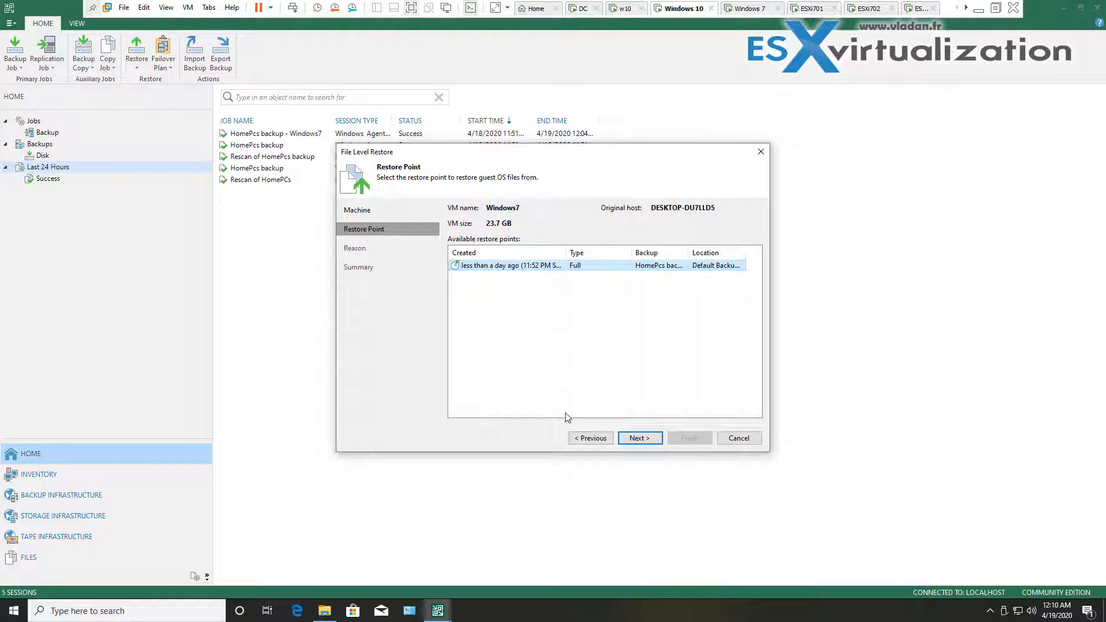
left_click(641, 440)
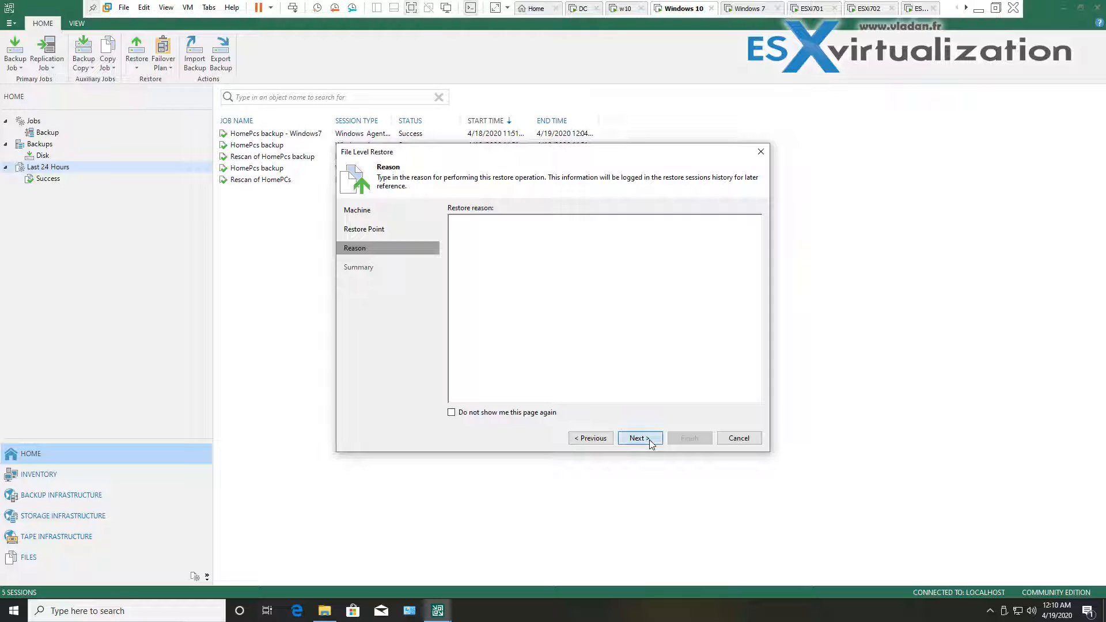
left_click(648, 440)
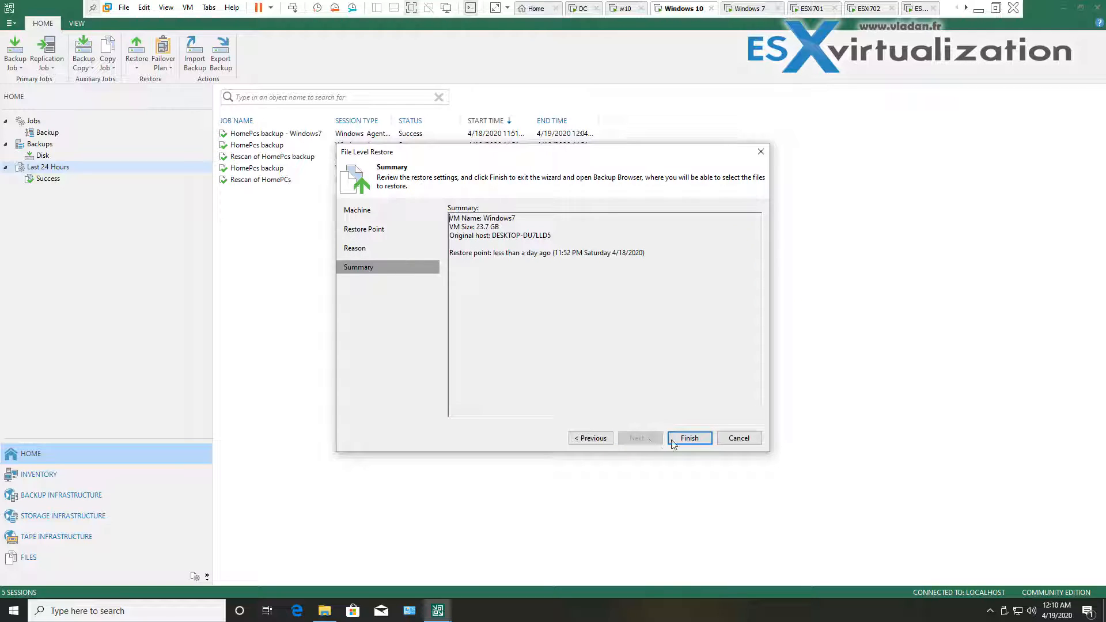
left_click(684, 440)
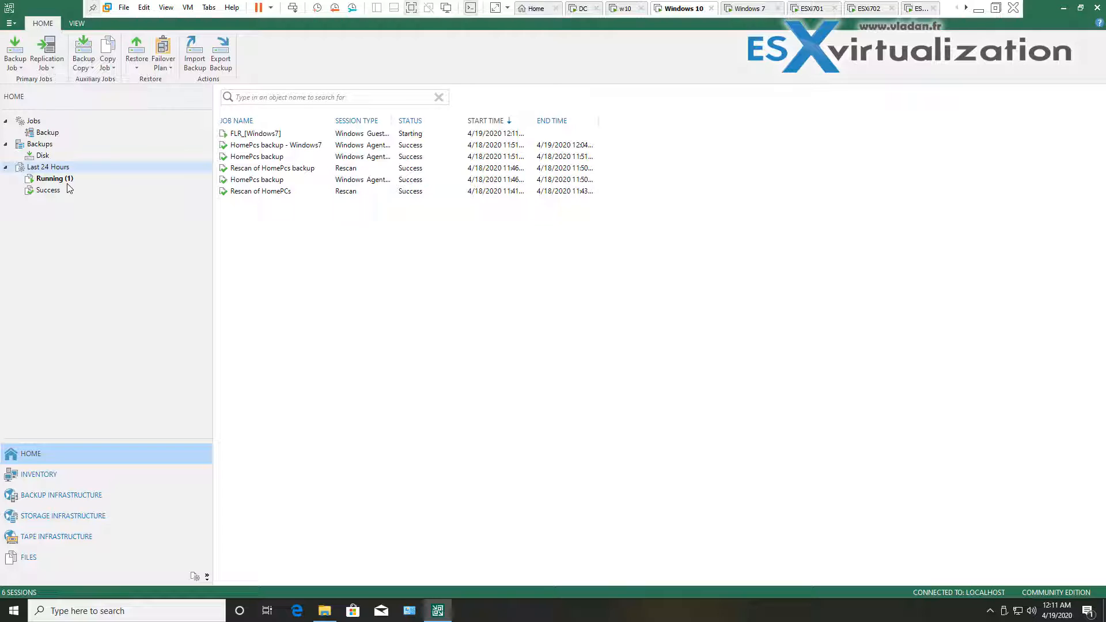
Review the FLR_[Windows7] session's Statistic, Parameters and Log tabs, then switch to the Backup Browser
left_click(64, 180)
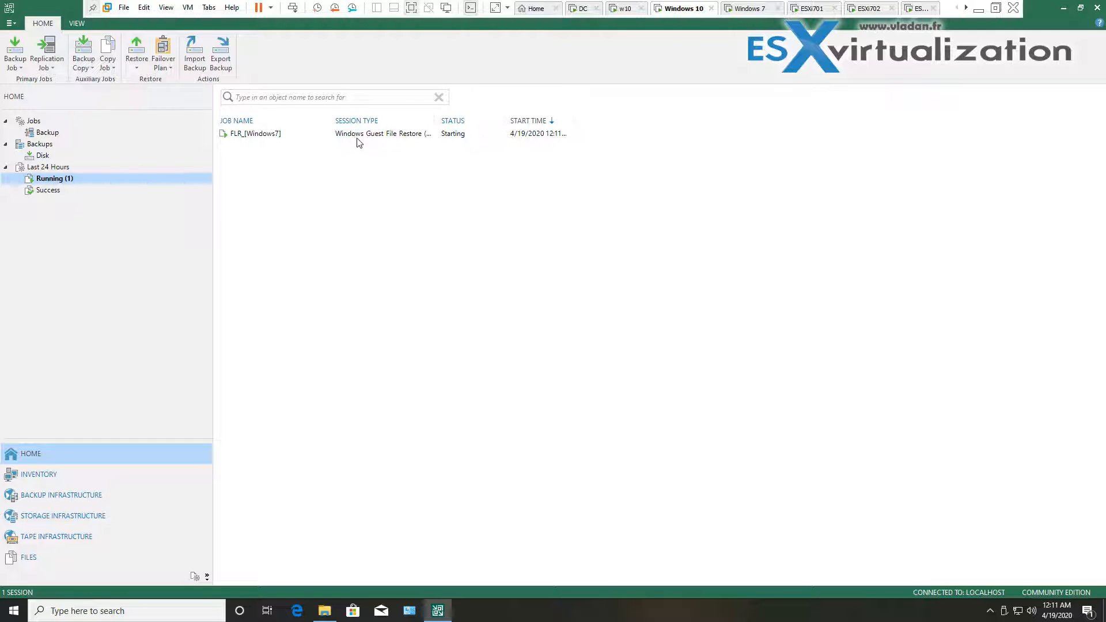
double_click(271, 138)
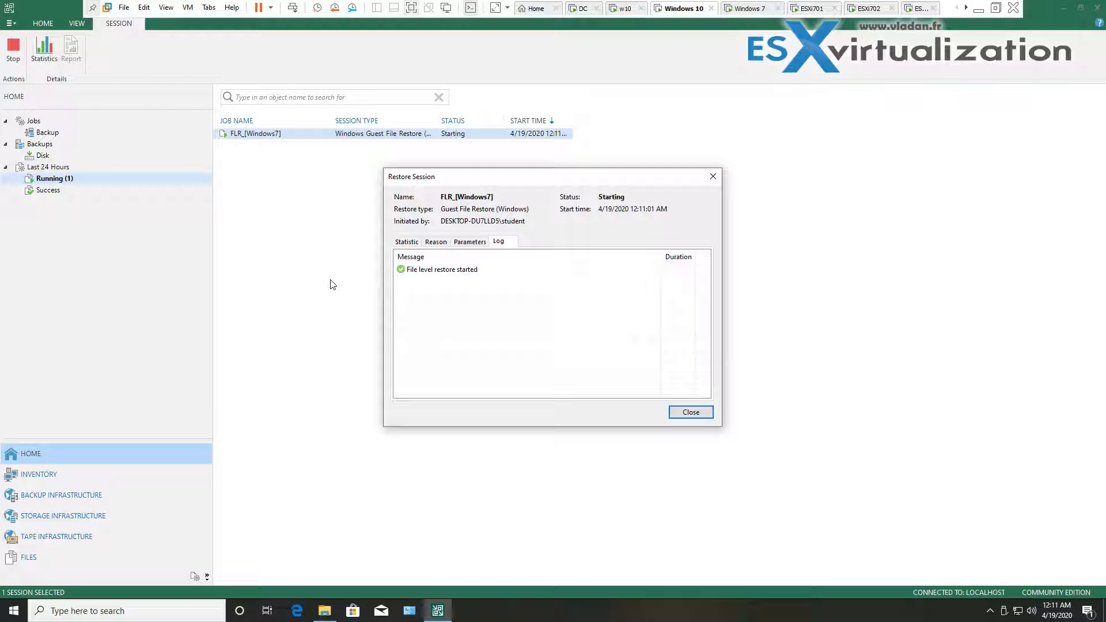
left_click(407, 243)
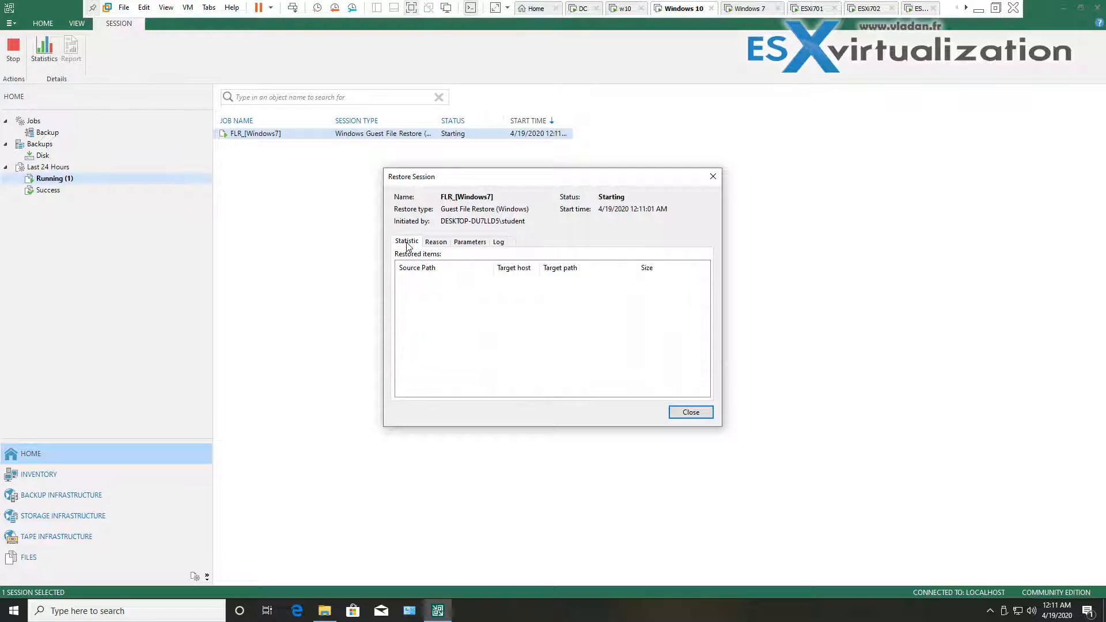
left_click(467, 242)
left_click(499, 243)
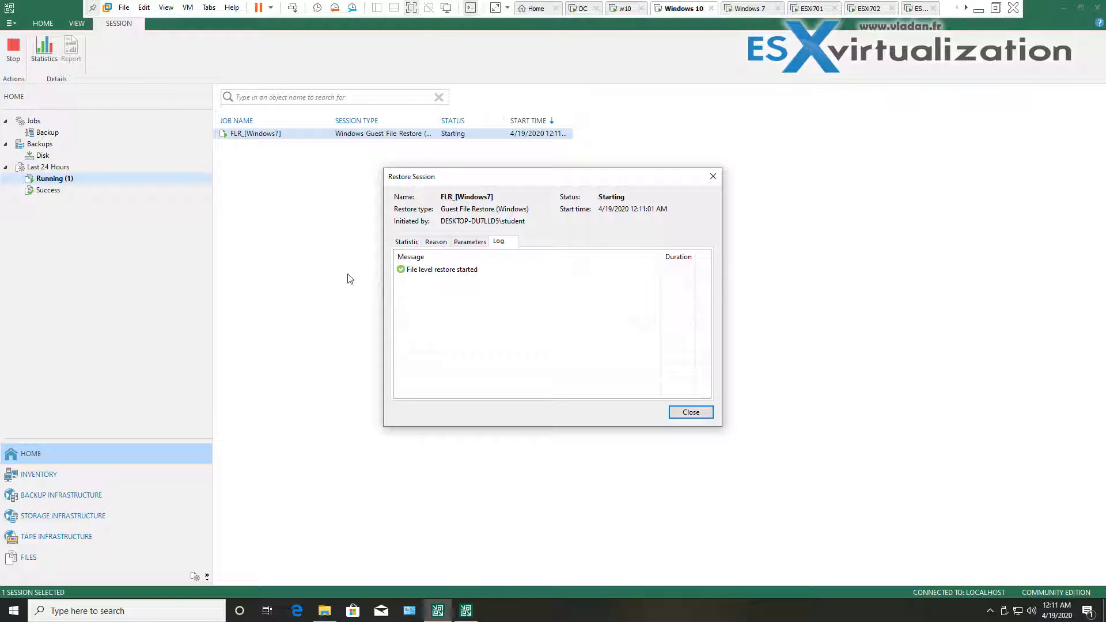
left_click(471, 614)
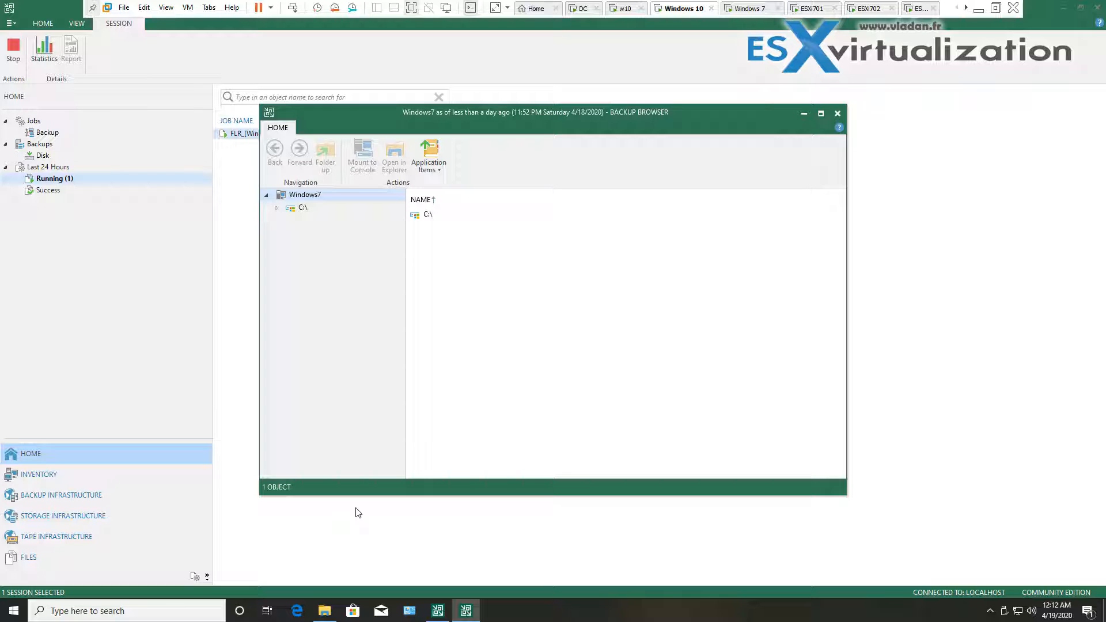
Browse the backup to the C:\Users\student\Documents folder
left_click(276, 209)
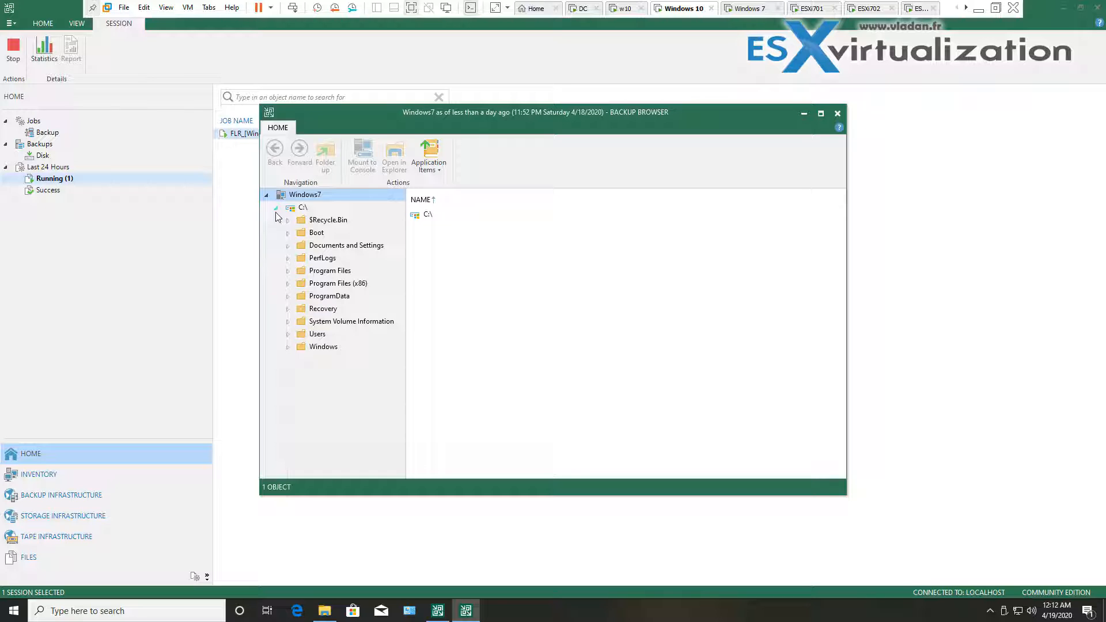
left_click(293, 336)
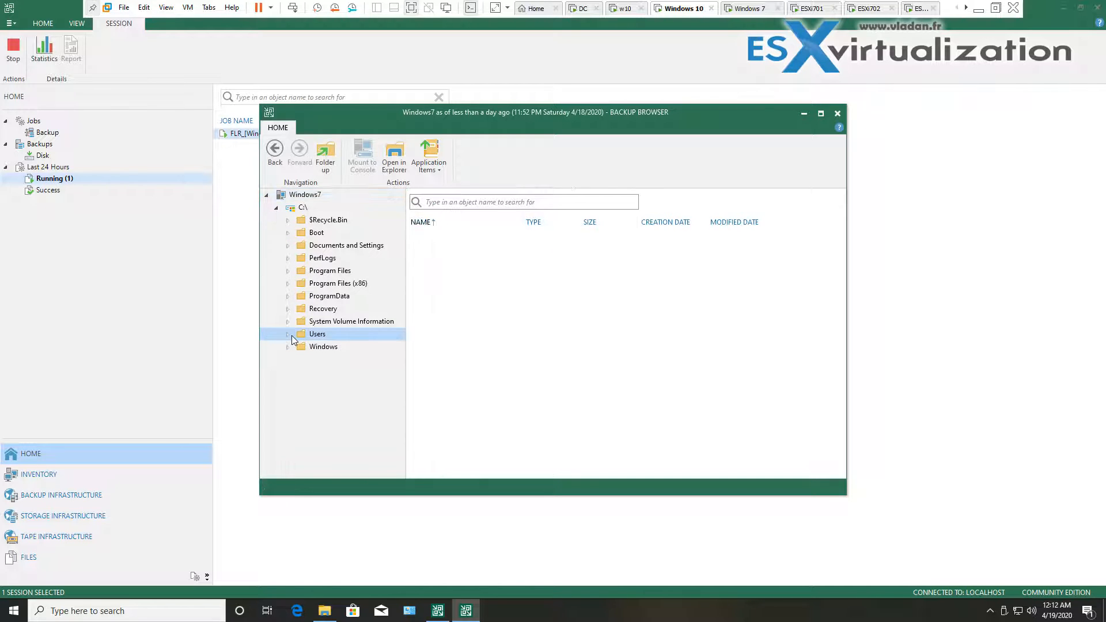
left_click(288, 334)
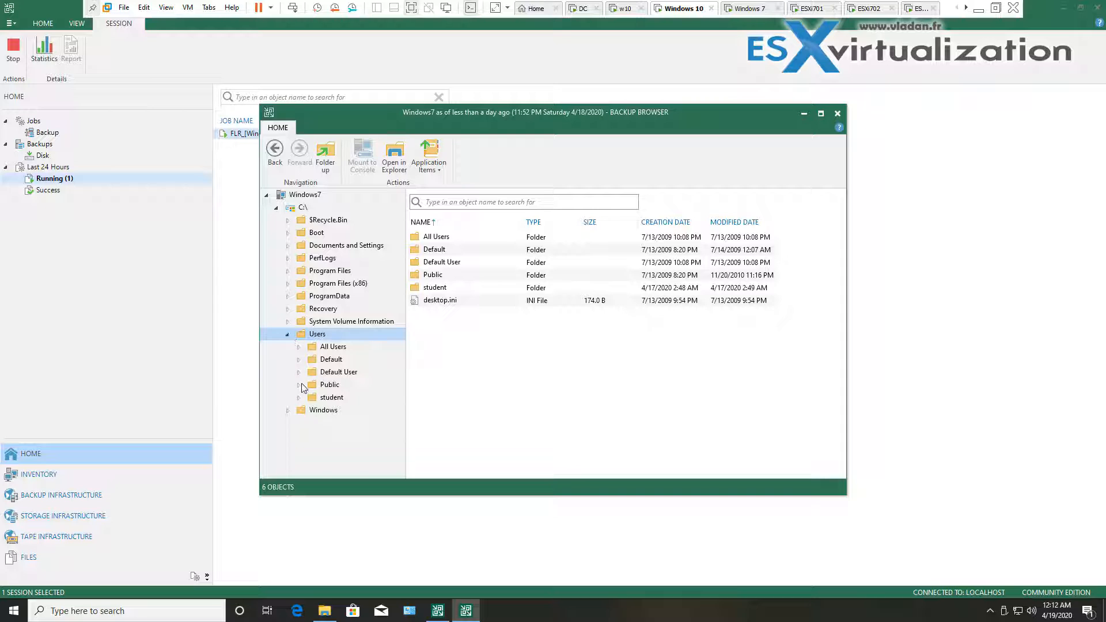
left_click(300, 400)
left_click(300, 400)
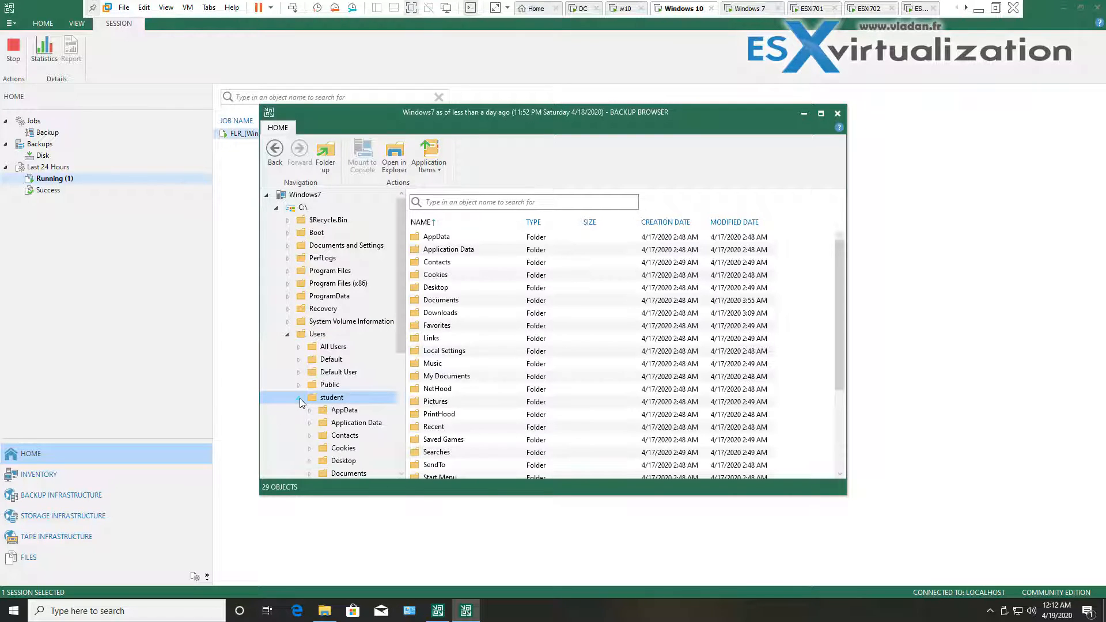
scroll(423, 391, "down", 4)
scroll(389, 390, "down", 1)
scroll(390, 394, "down", 2)
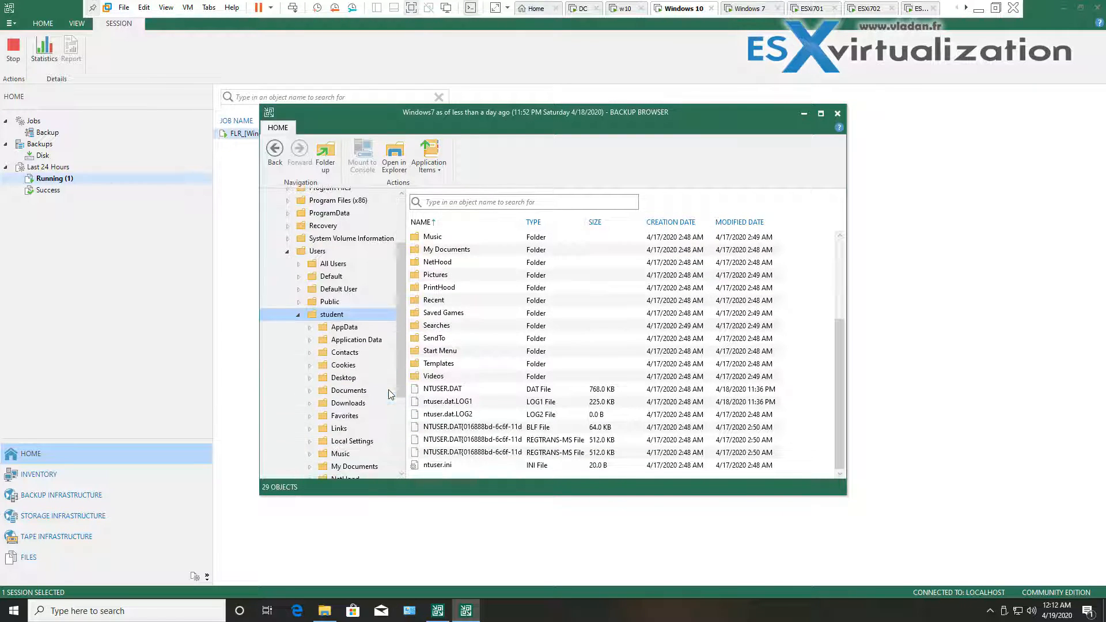
left_click(365, 378)
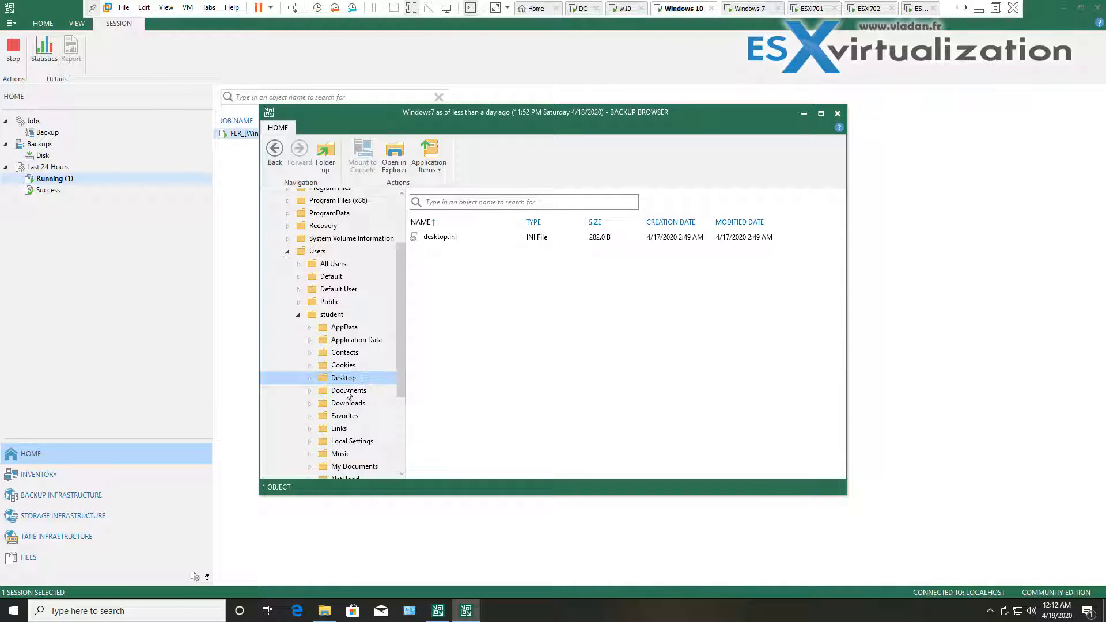
left_click(344, 392)
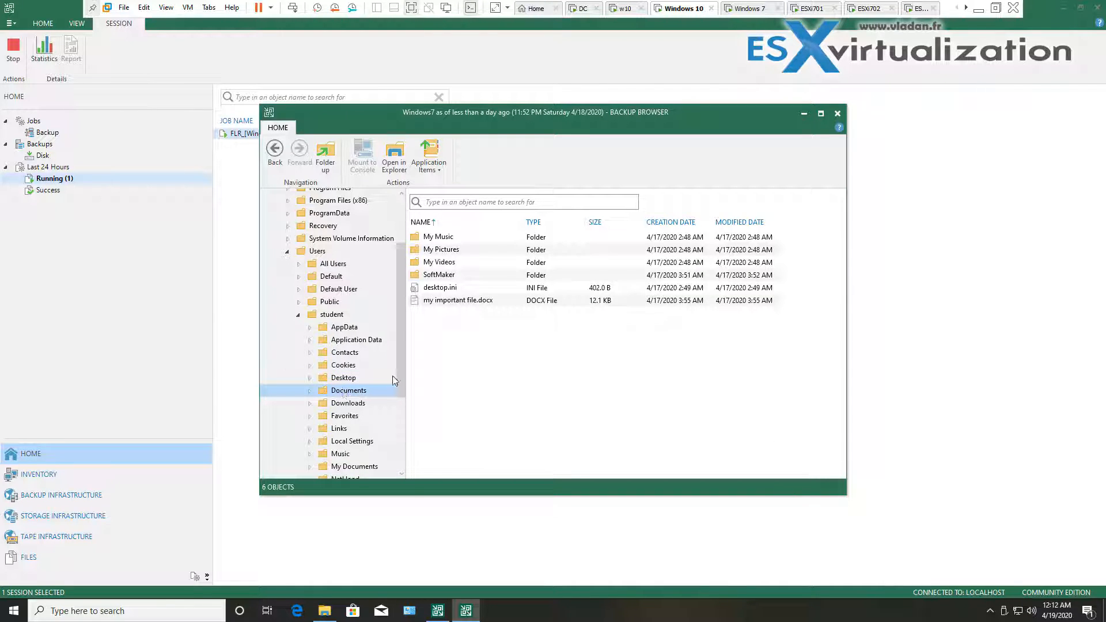
Copy my important file.docx to C:\Users\student\Desktop
left_click(445, 301)
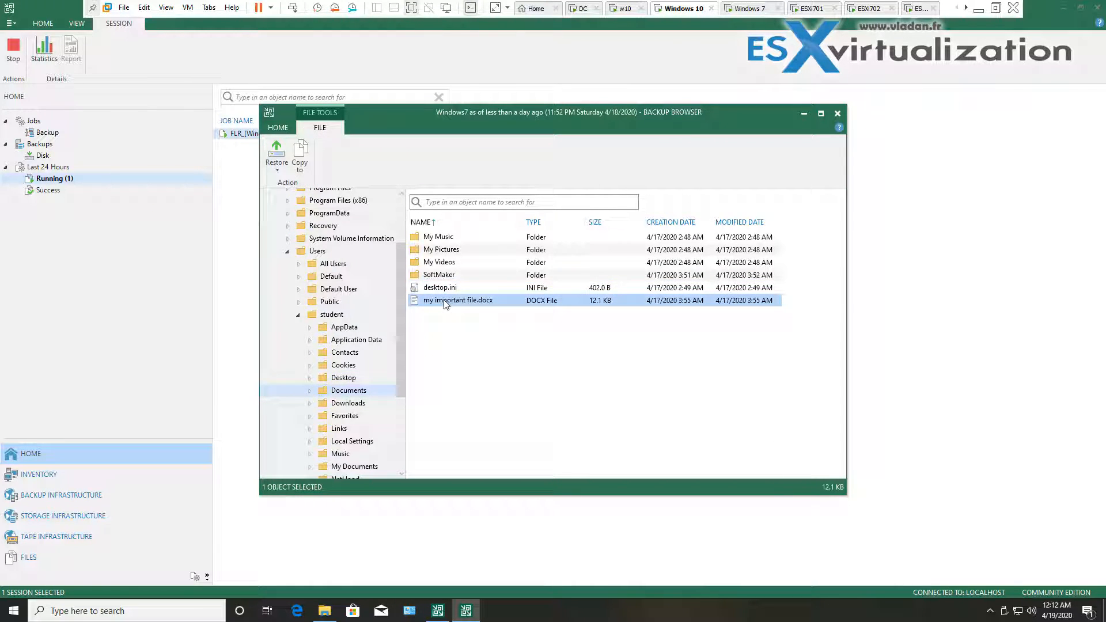
right_click(444, 302)
mouse_move(456, 310)
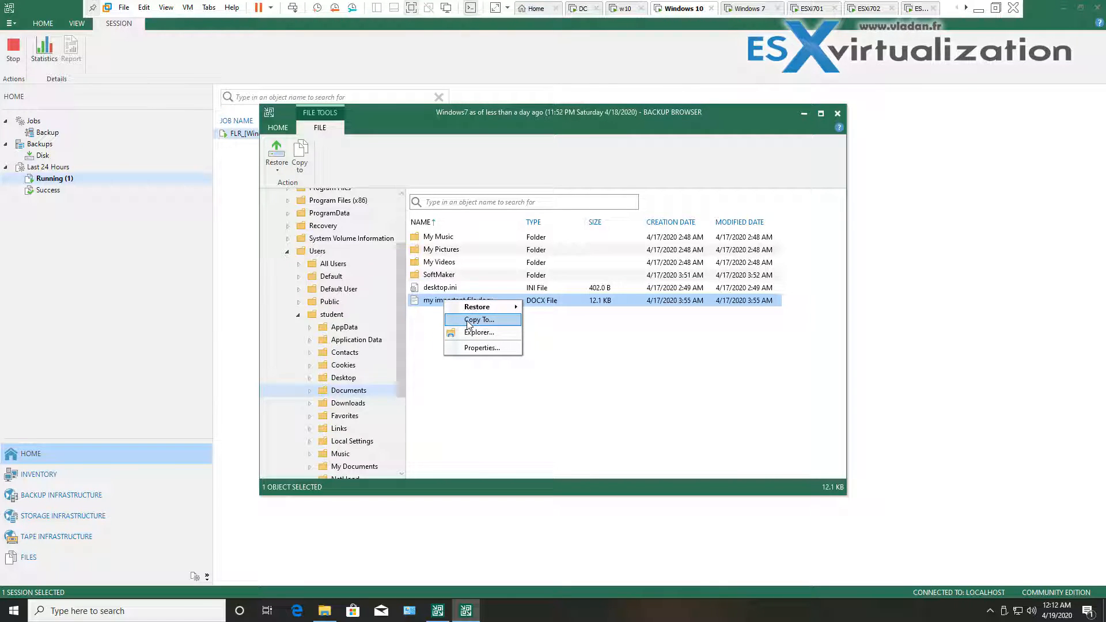
left_click(467, 320)
left_click(660, 302)
left_click(518, 309)
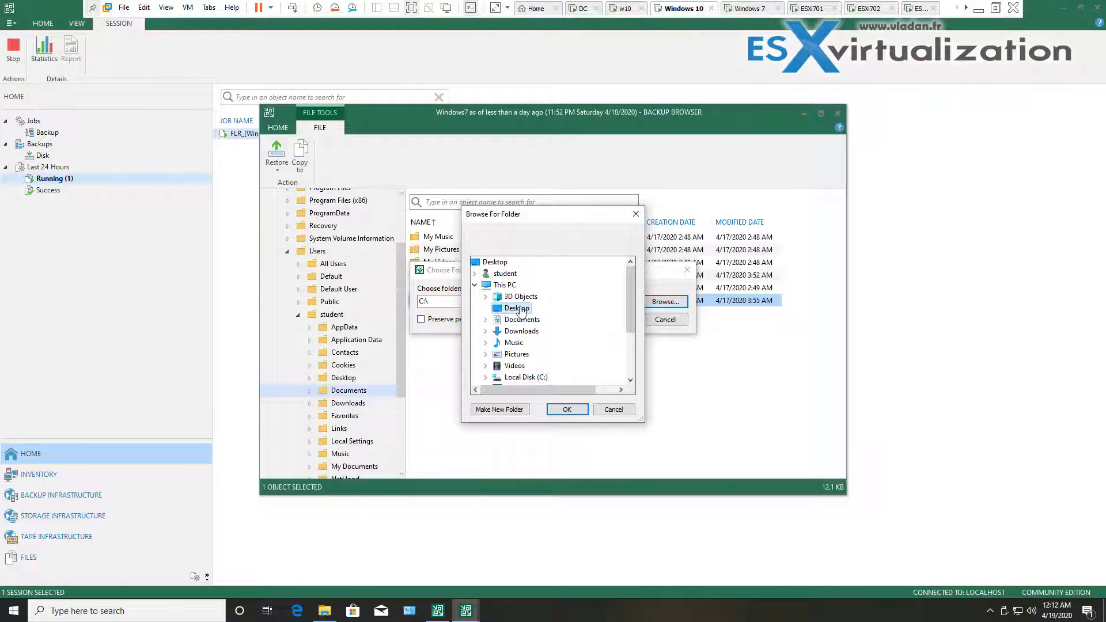
left_click(563, 410)
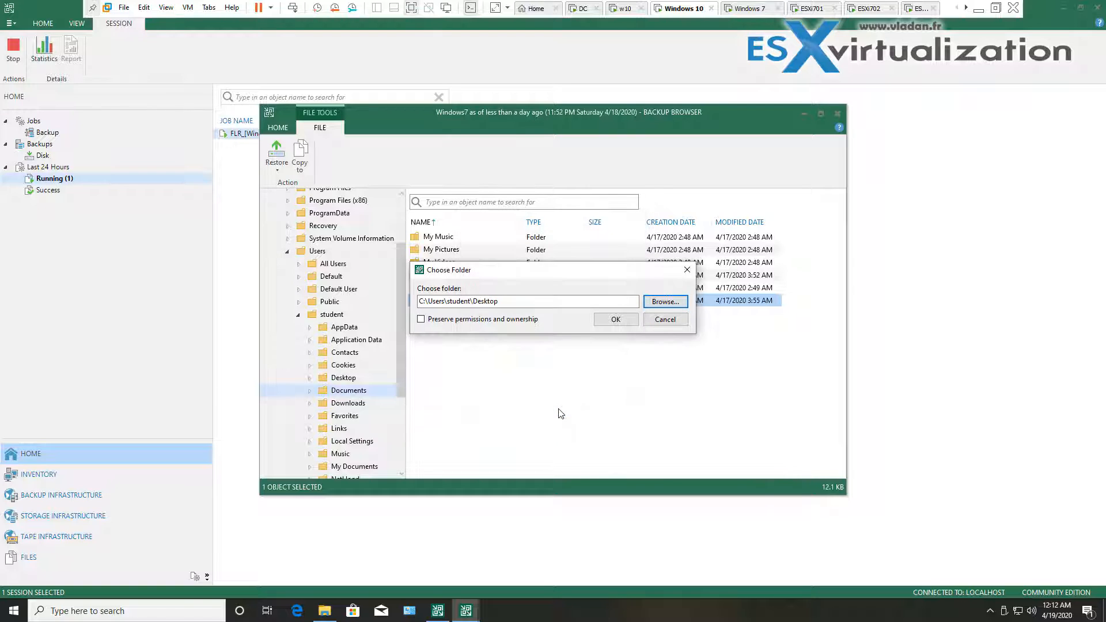
left_click(614, 318)
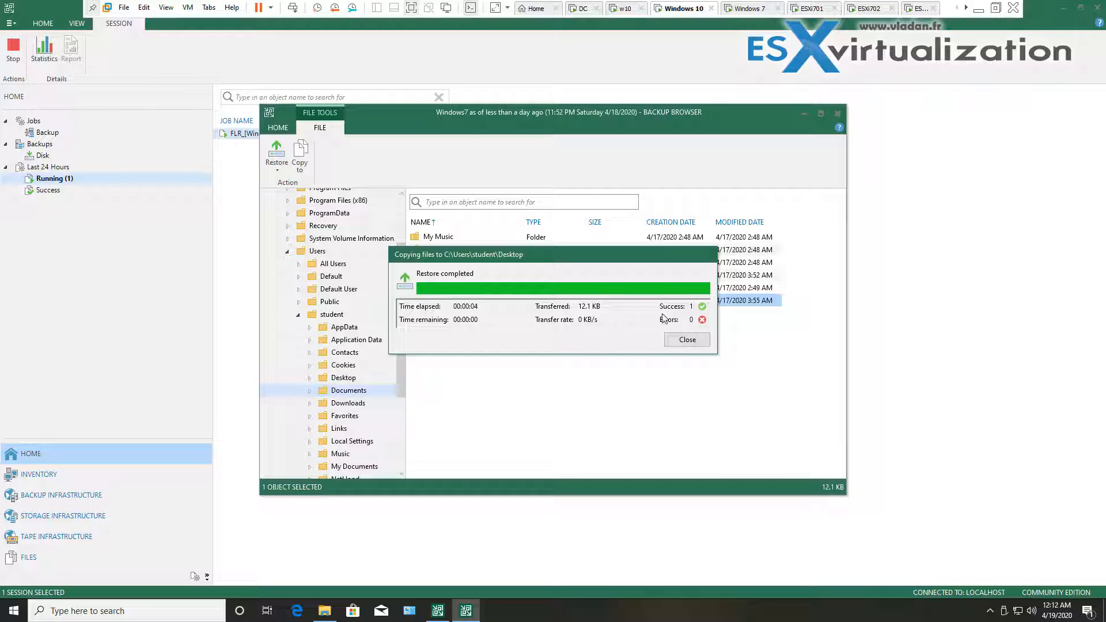
Close the copy progress, the Backup Browser and the restore session details
left_click(685, 343)
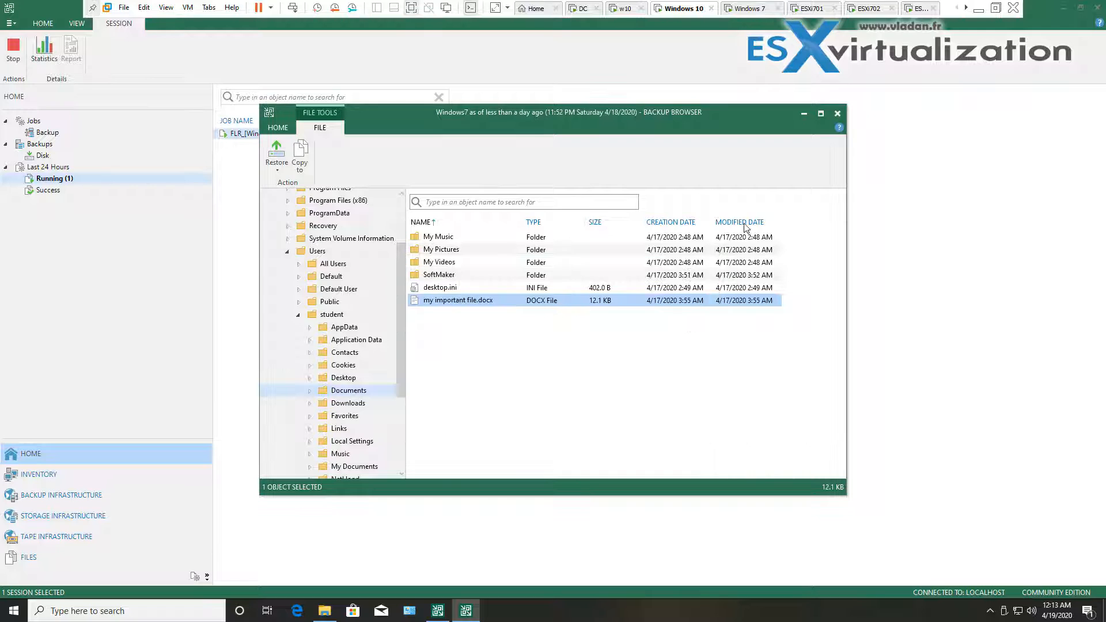
left_click(838, 113)
left_click(705, 413)
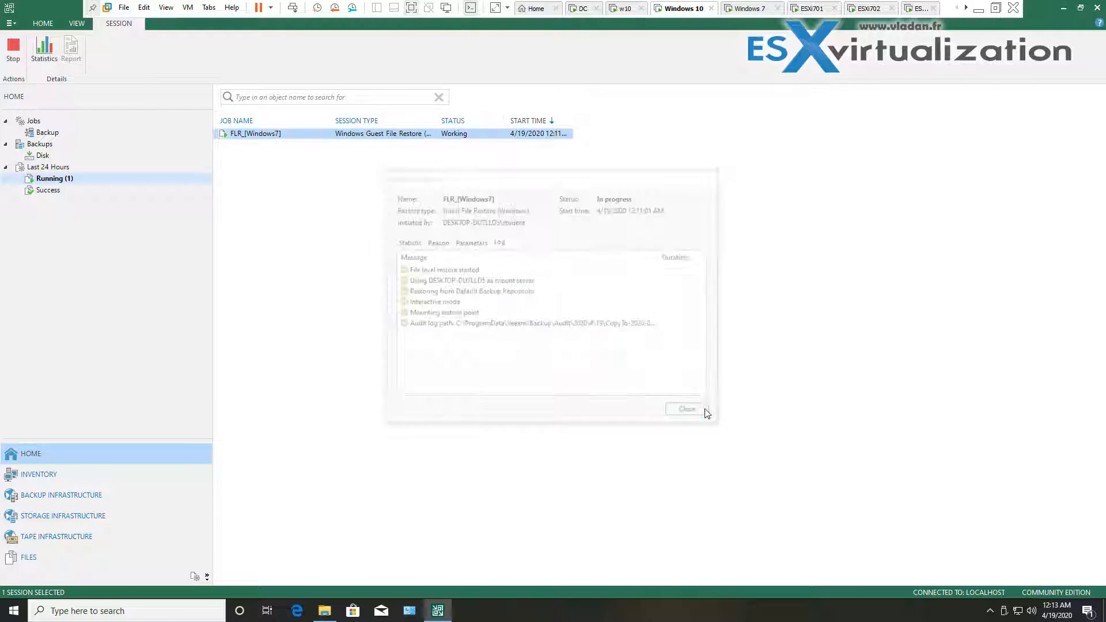
Close the backup folder window and move the restored my important file.docx icon to the desktop centre
left_click(1061, 8)
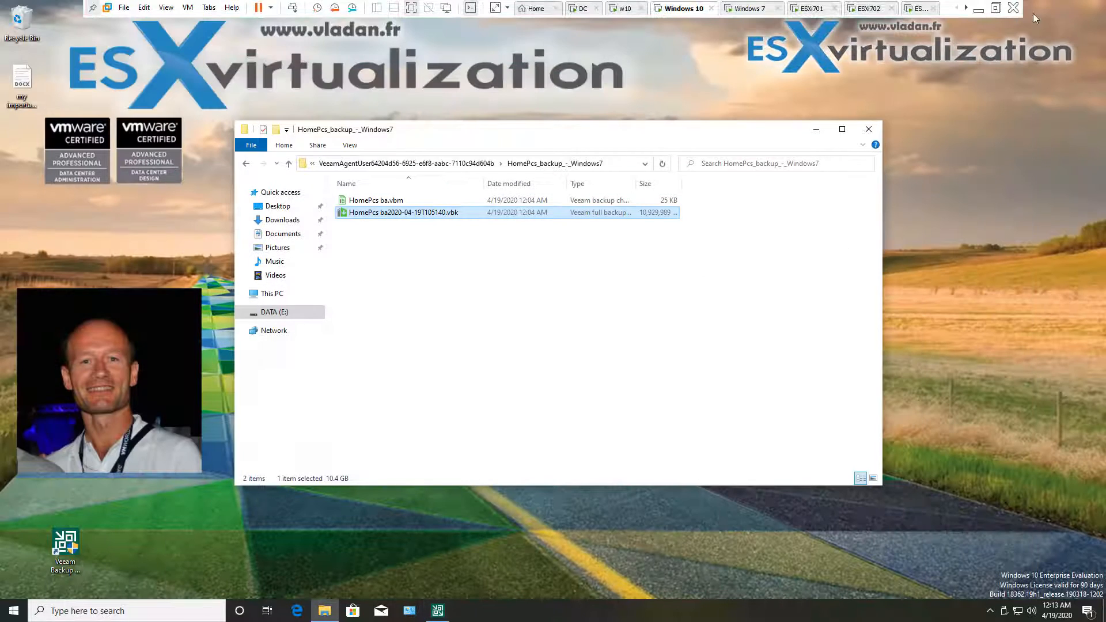
left_click(869, 129)
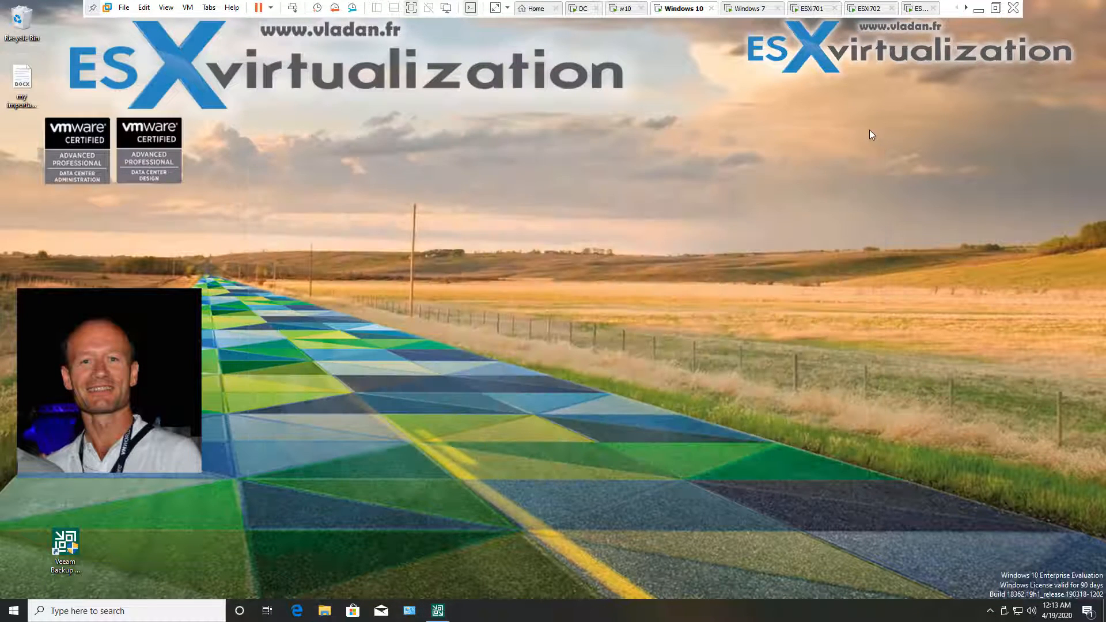
left_click(17, 75)
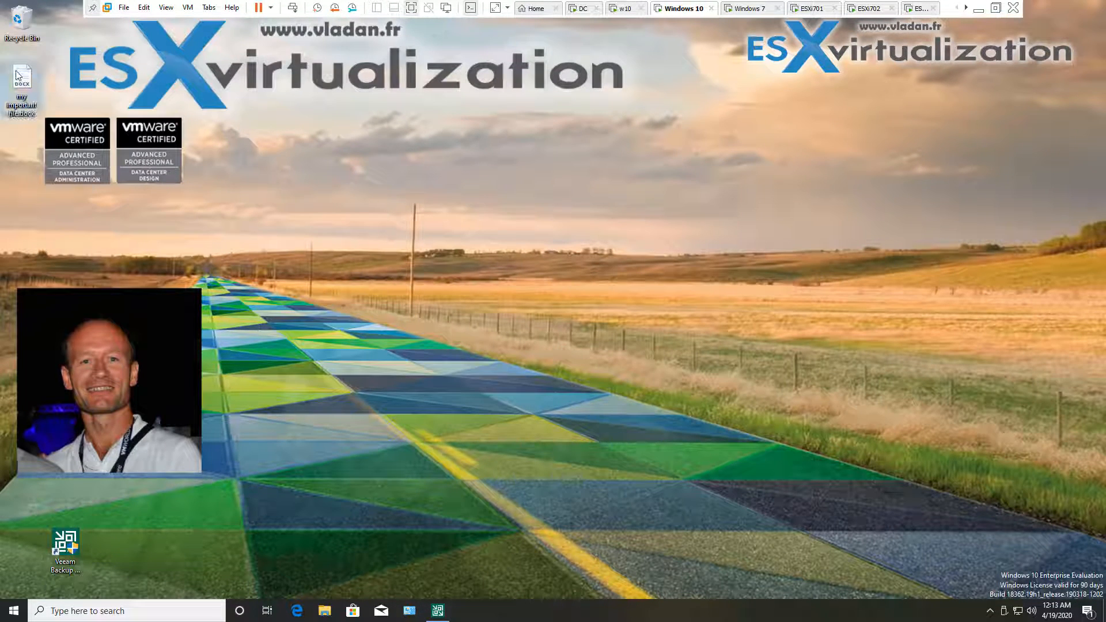
left_click_drag(18, 75, 374, 287)
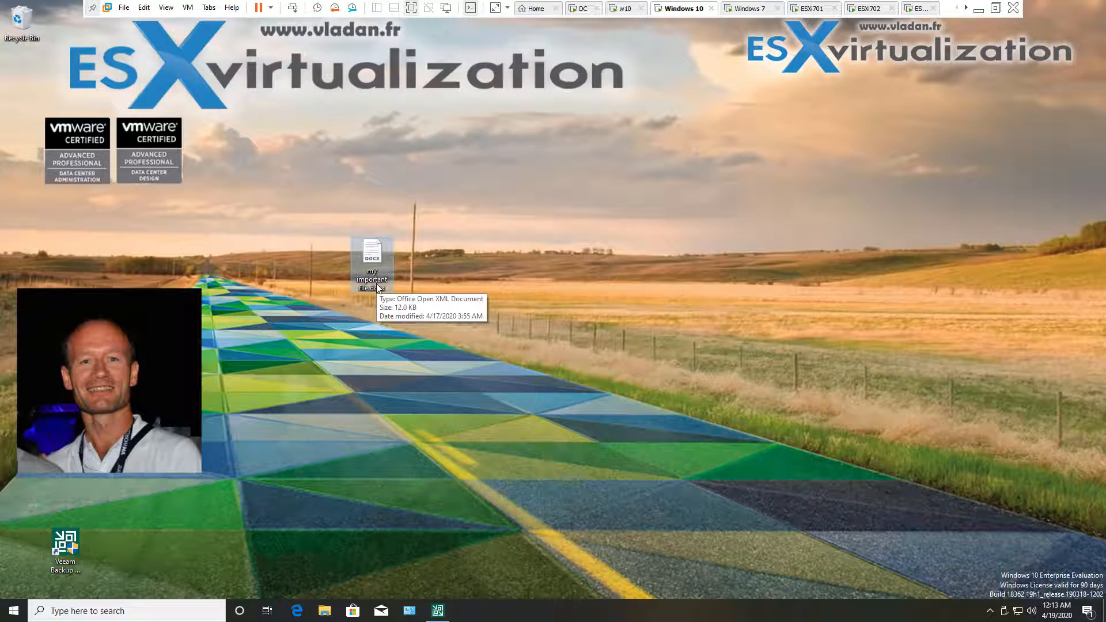